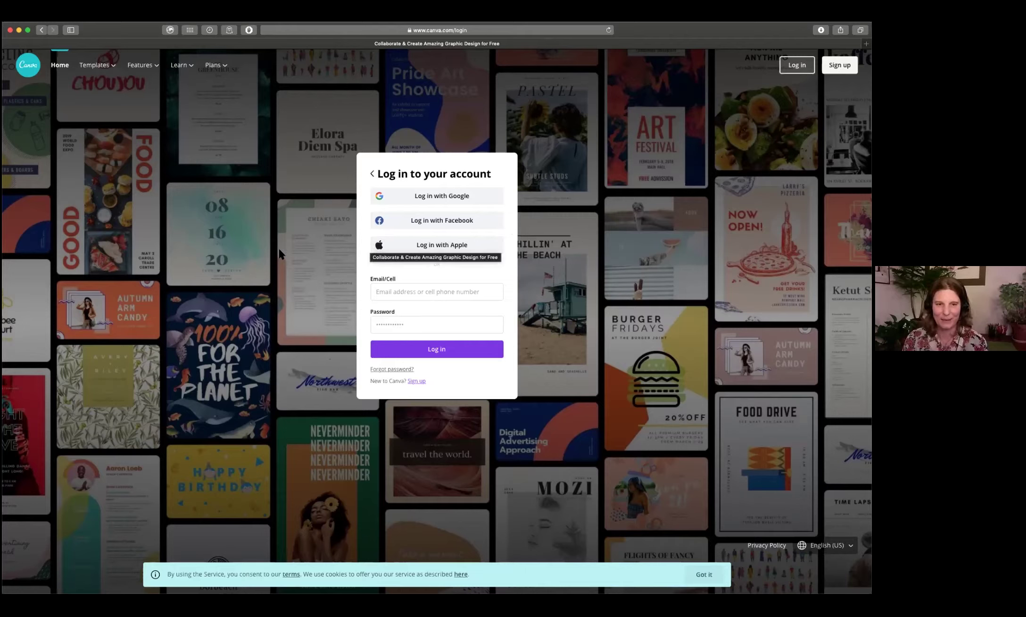
Switch to Chrome's Canva home page and examine its design types, existing designs, and Instagram, Facebook and poster template sections.
{"action": "key", "text": "super+Tab"}
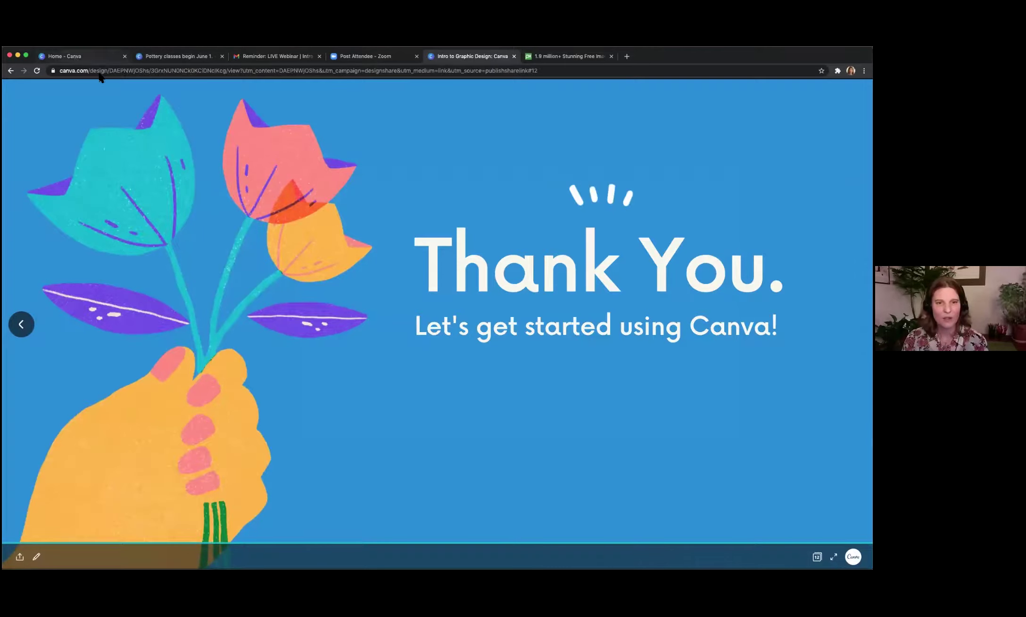
{"action": "left_click", "coordinate": [82, 56]}
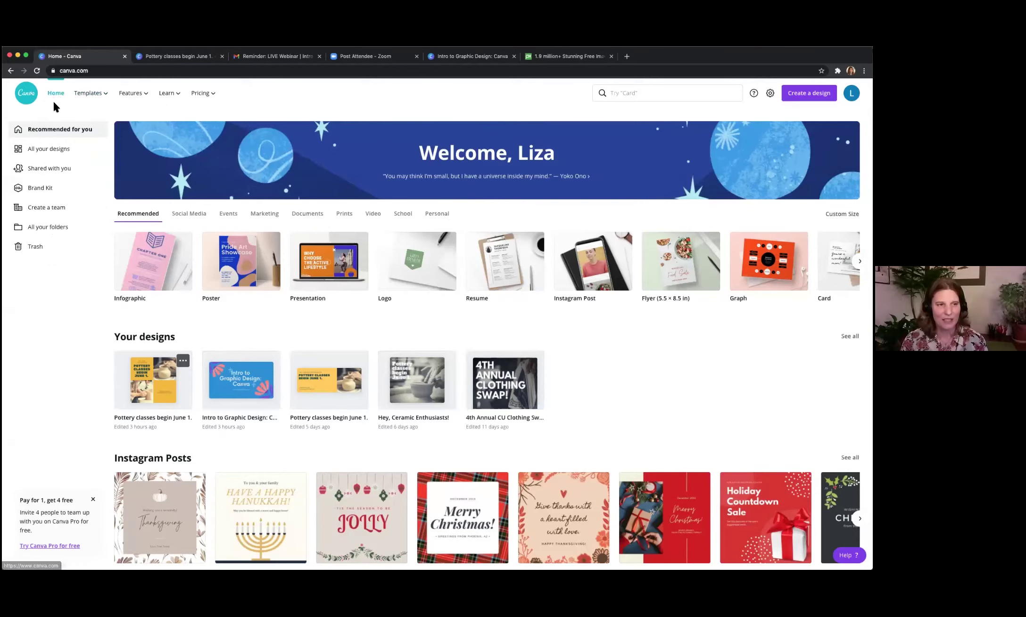
{"action": "mouse_move", "coordinate": [75, 101]}
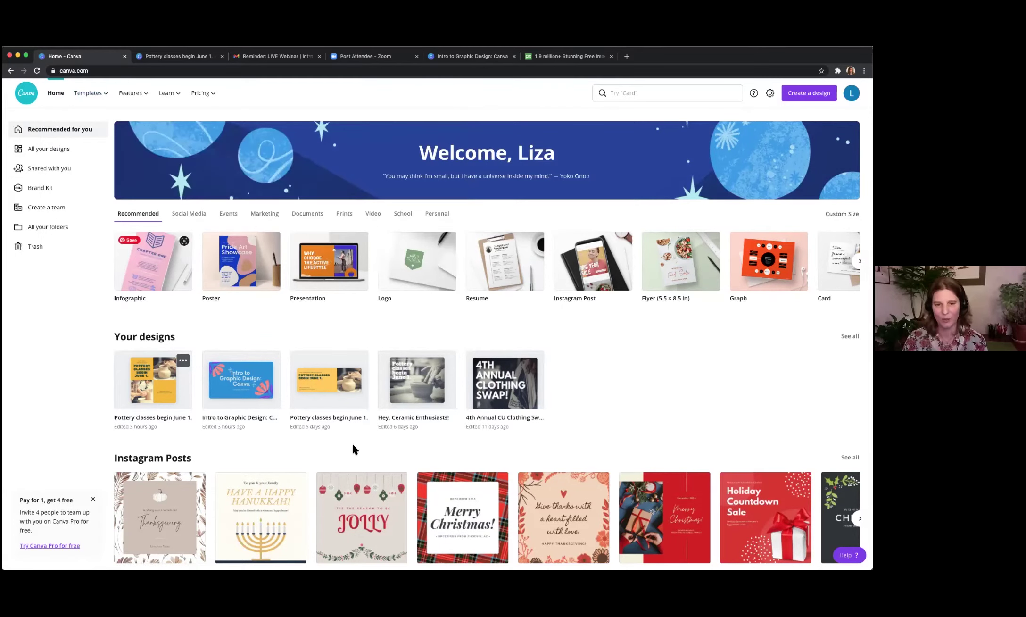
{"action": "mouse_move", "coordinate": [144, 97]}
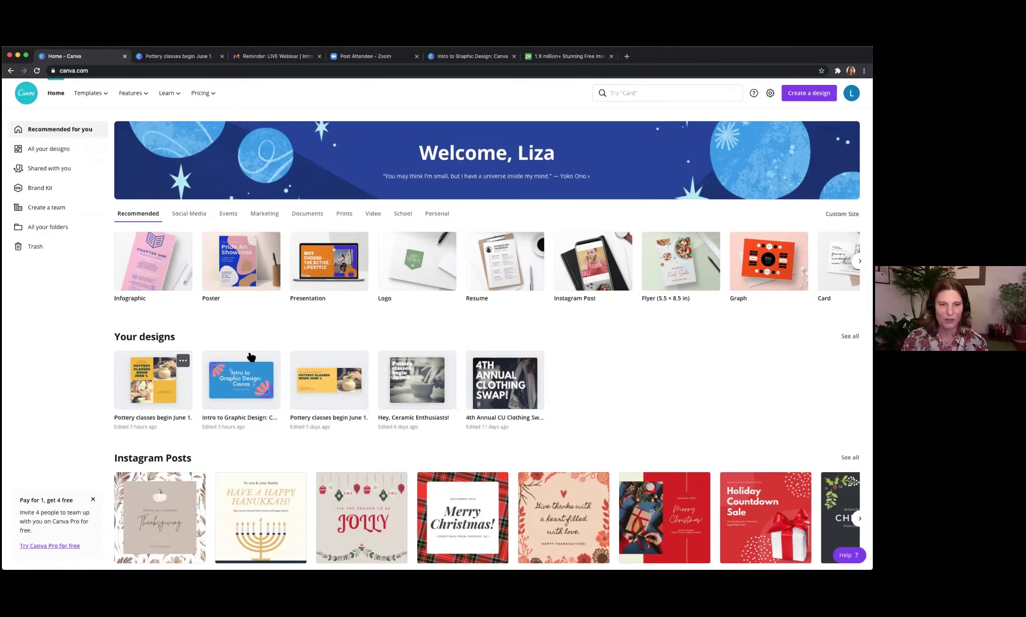
{"action": "scroll", "coordinate": [683, 382], "scroll_direction": "down", "scroll_amount": 2}
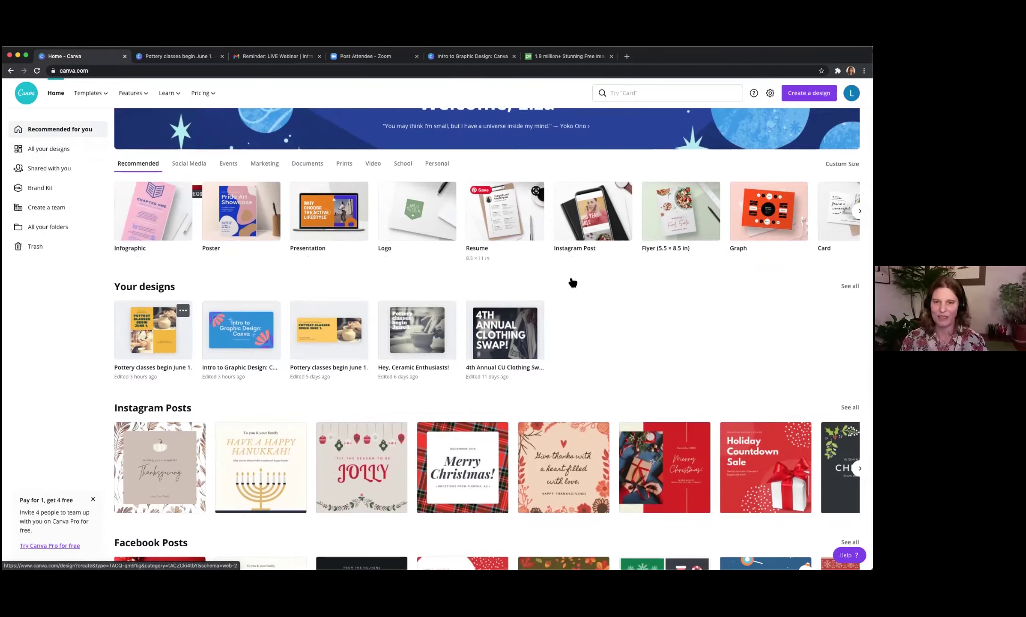
{"action": "scroll", "coordinate": [634, 343], "scroll_direction": "down", "scroll_amount": 2}
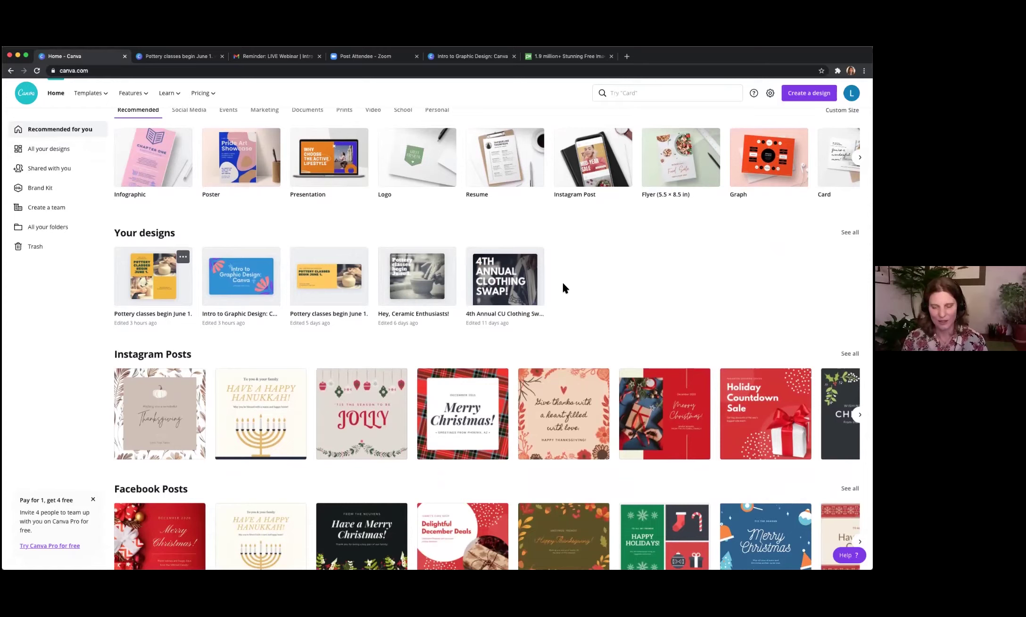
{"action": "scroll", "coordinate": [569, 287], "scroll_direction": "down", "scroll_amount": 5}
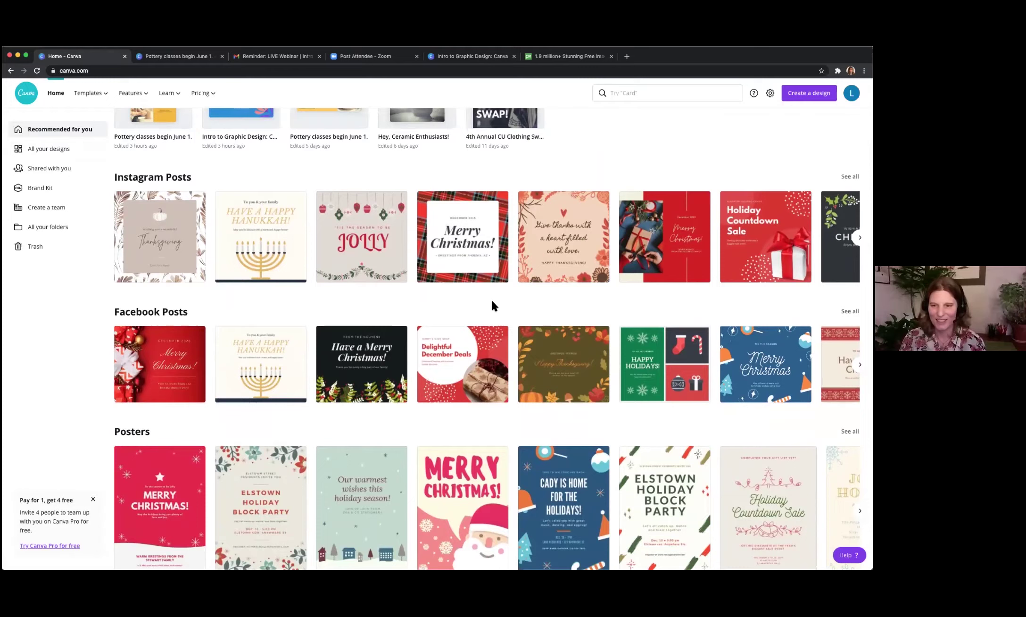
{"action": "scroll", "coordinate": [492, 302], "scroll_direction": "up", "scroll_amount": 2}
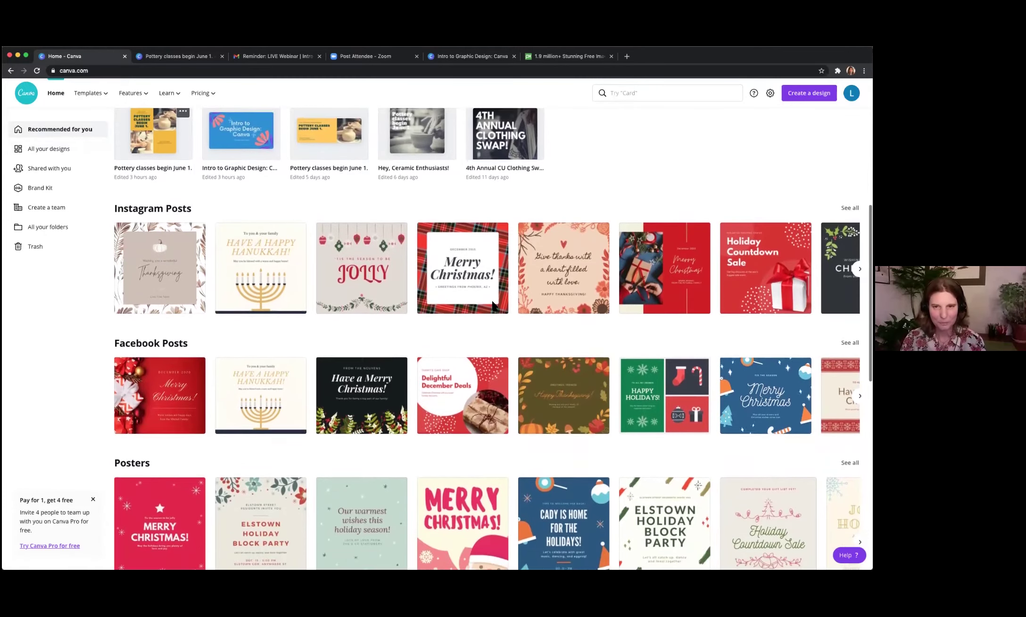
{"action": "scroll", "coordinate": [708, 222], "scroll_direction": "up", "scroll_amount": 5}
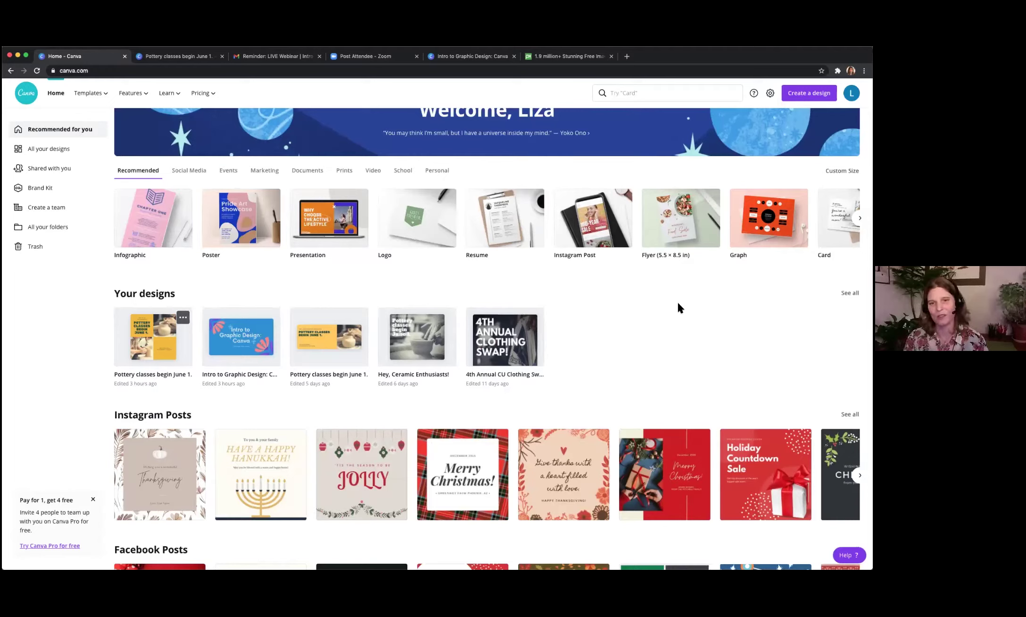
Review the finished "Pottery classes begin June 1." design and return to the Canva home page.
{"action": "left_click", "coordinate": [168, 57]}
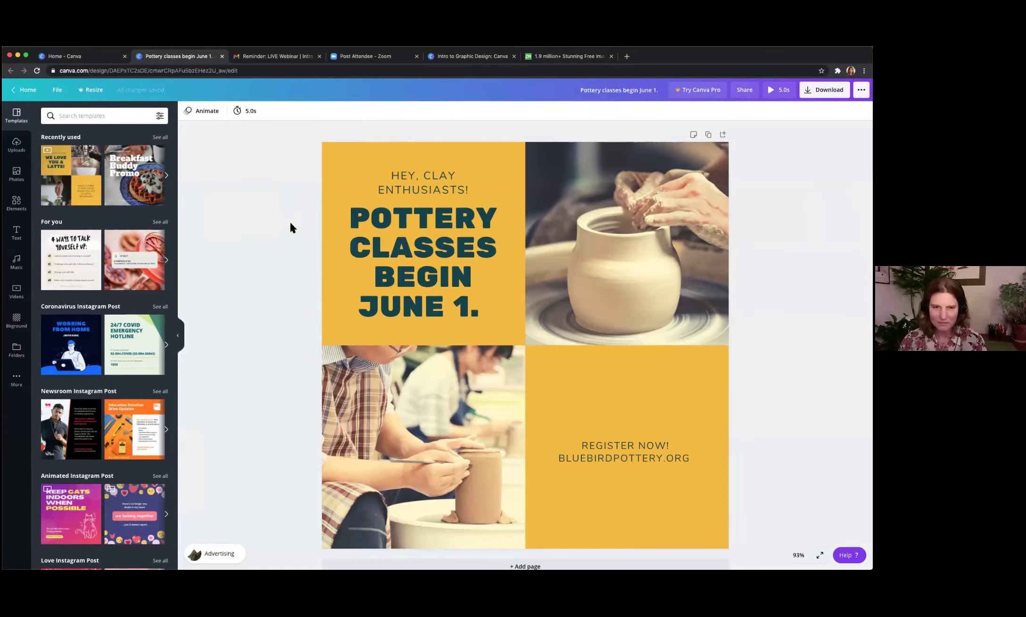
{"action": "scroll", "coordinate": [292, 227], "scroll_direction": "down", "scroll_amount": 1}
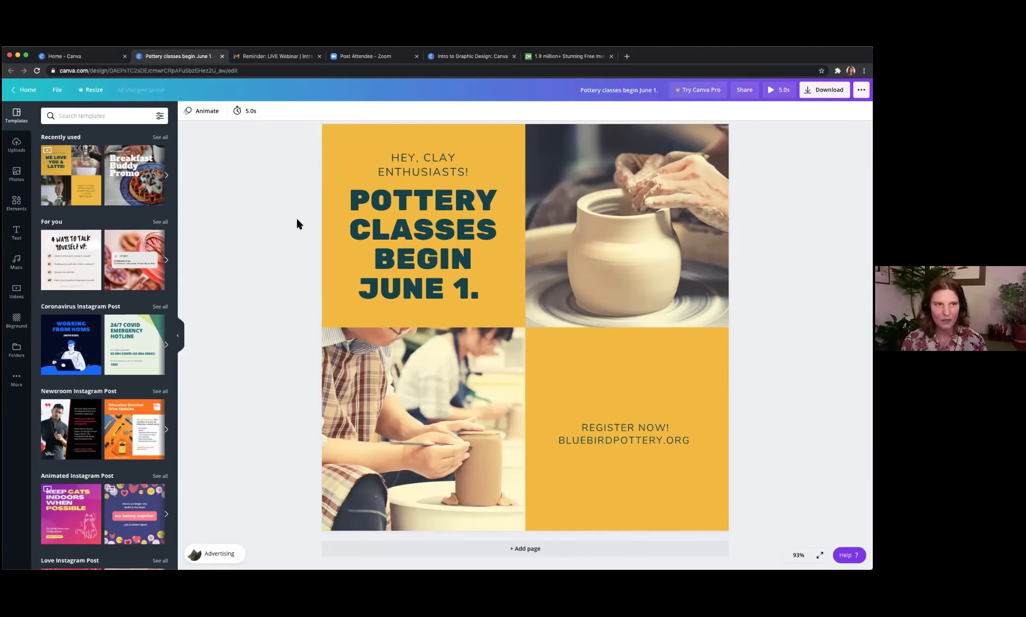
{"action": "left_click", "coordinate": [88, 57]}
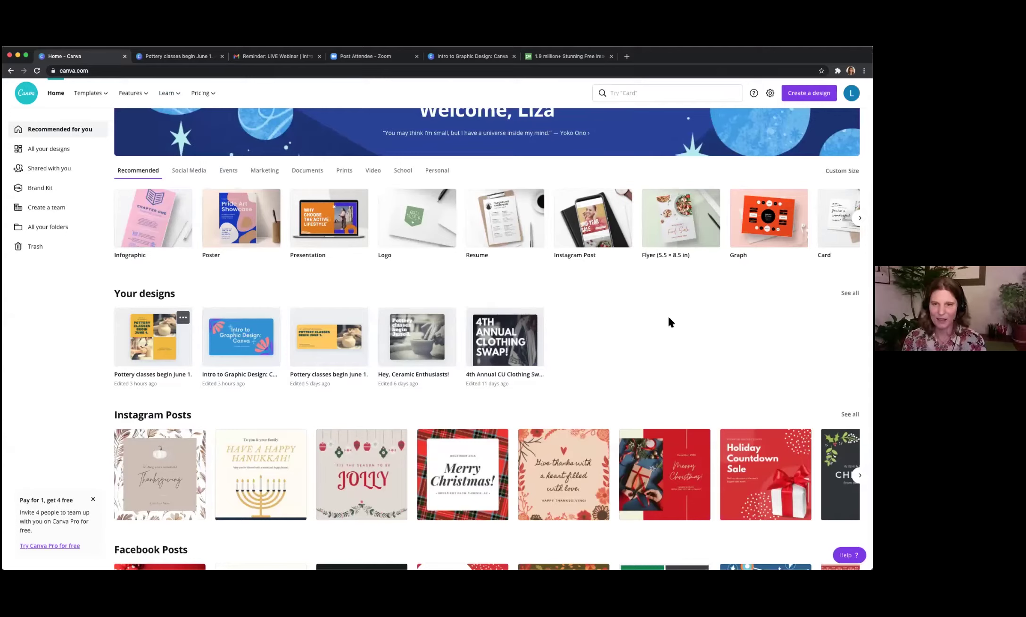
Create a blank Instagram Post design and name it "Pottery Inst".
{"action": "left_click", "coordinate": [604, 233]}
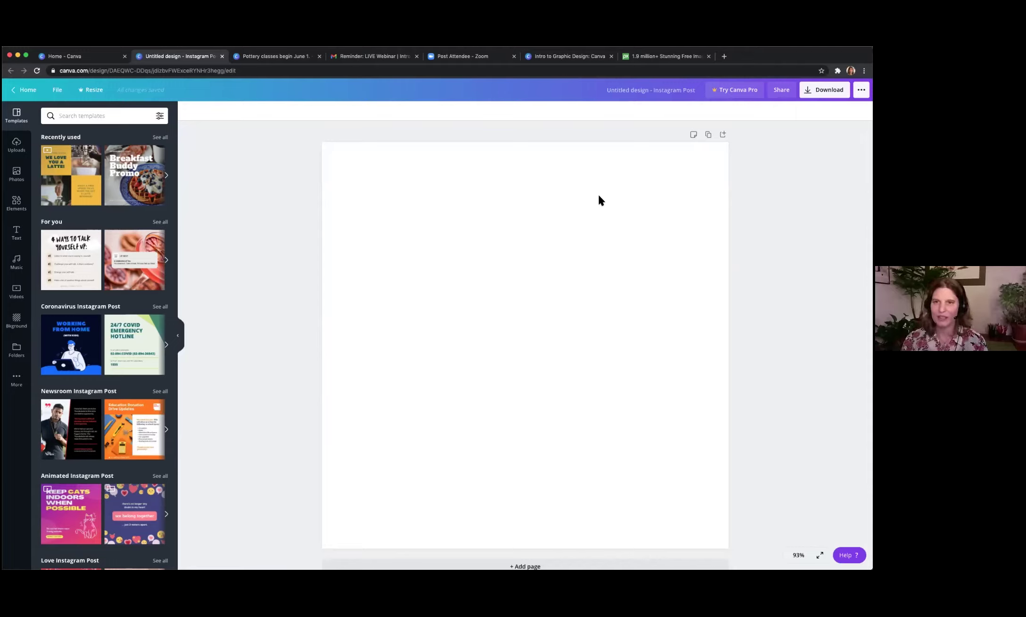
{"action": "left_click", "coordinate": [627, 90]}
{"action": "key", "text": "BackSpace"}
{"action": "type", "text": "Pottery"}
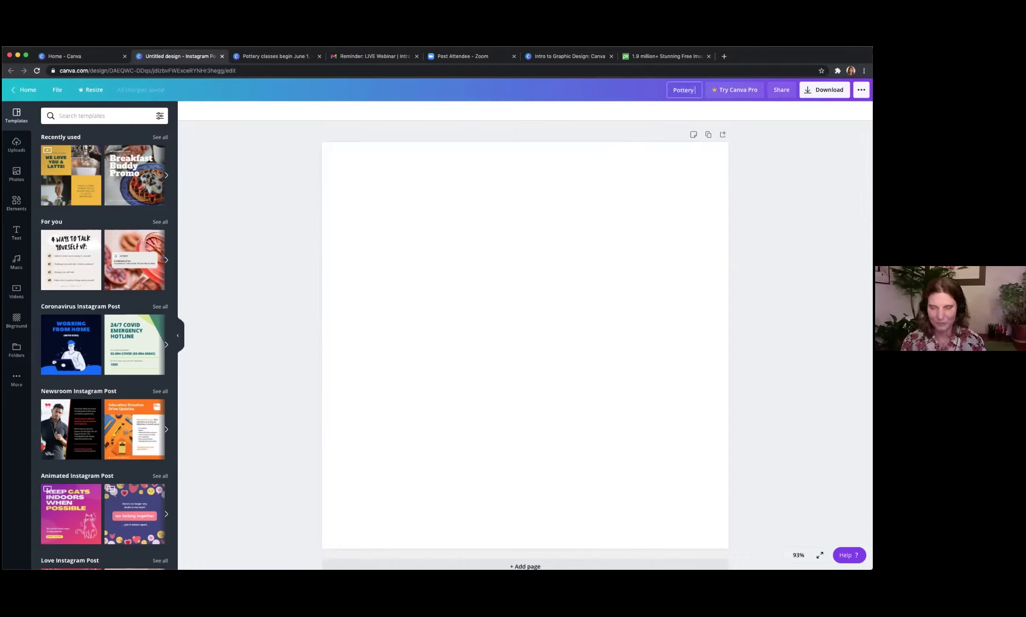
{"action": "type", "text": " l"}
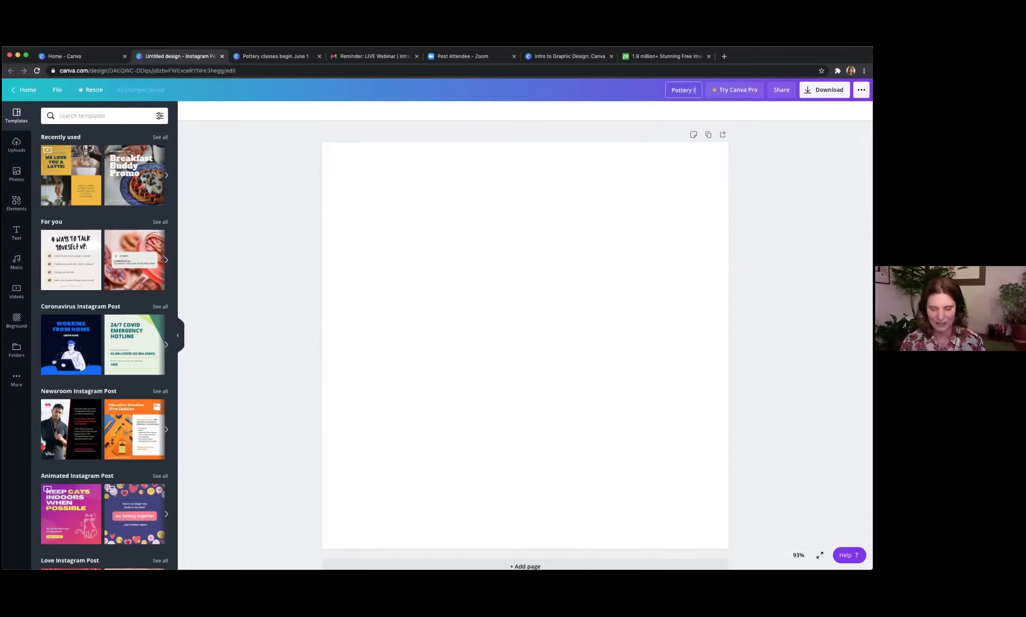
{"action": "type", "text": "nst"}
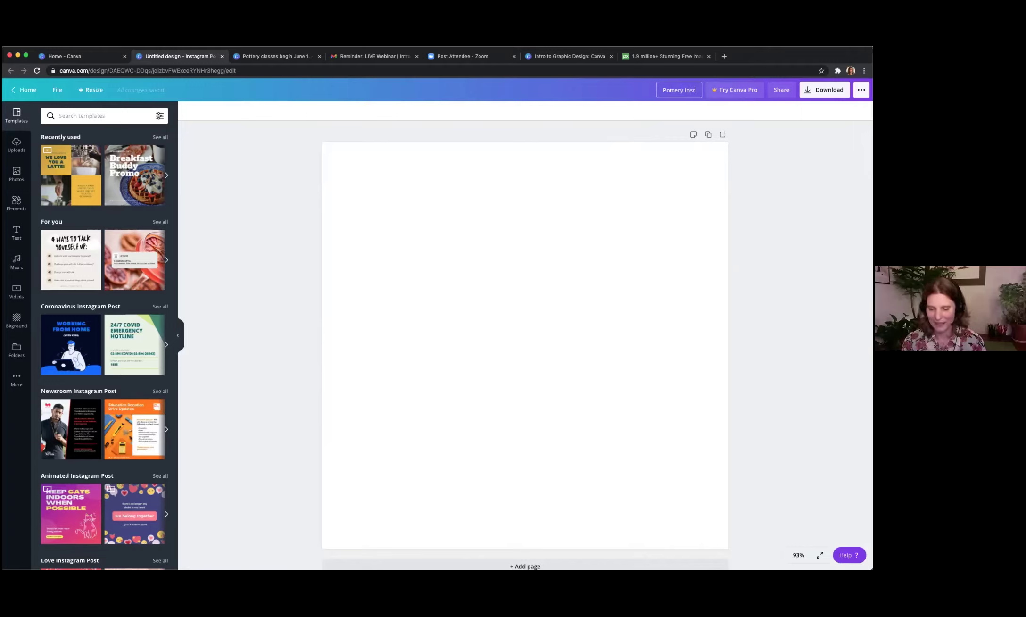
{"action": "left_click", "coordinate": [619, 105]}
{"action": "left_click", "coordinate": [651, 252]}
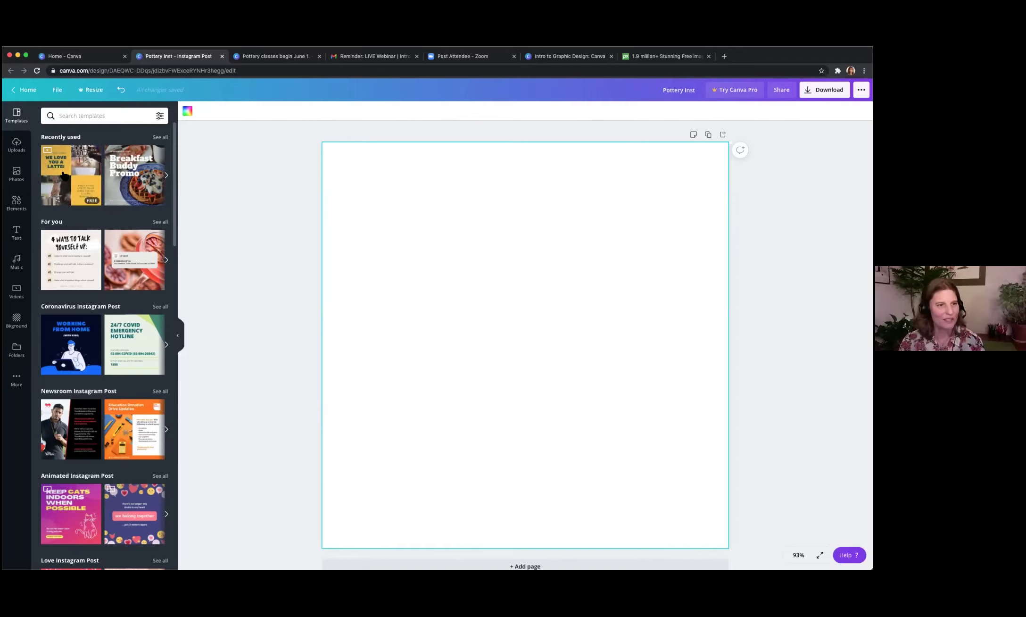
Browse the recently used templates and the Instagram post template categories below them.
{"action": "left_click", "coordinate": [166, 175]}
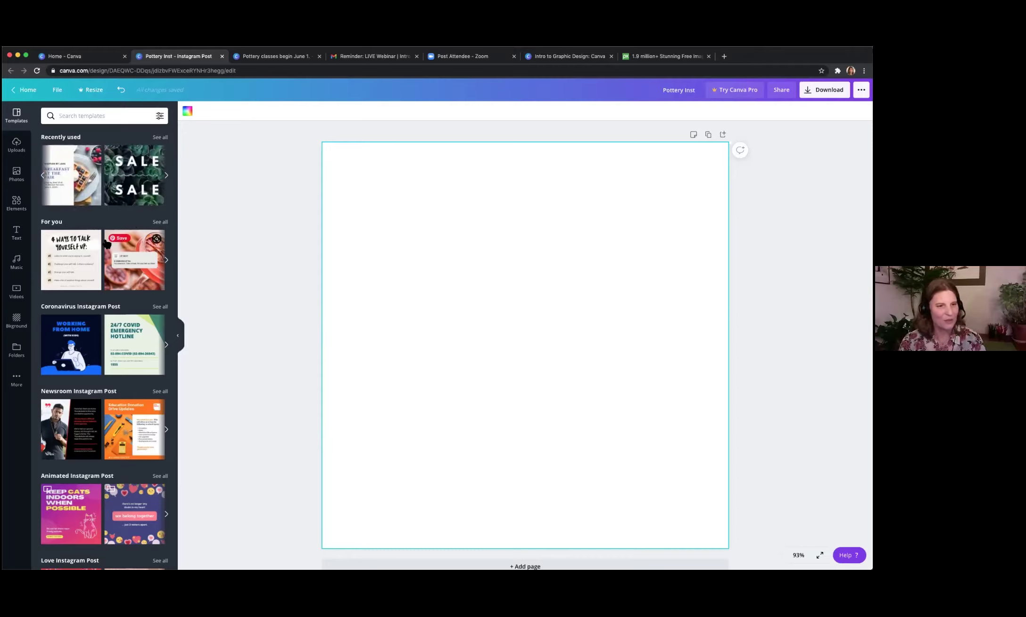
{"action": "scroll", "coordinate": [108, 278], "scroll_direction": "down", "scroll_amount": 3}
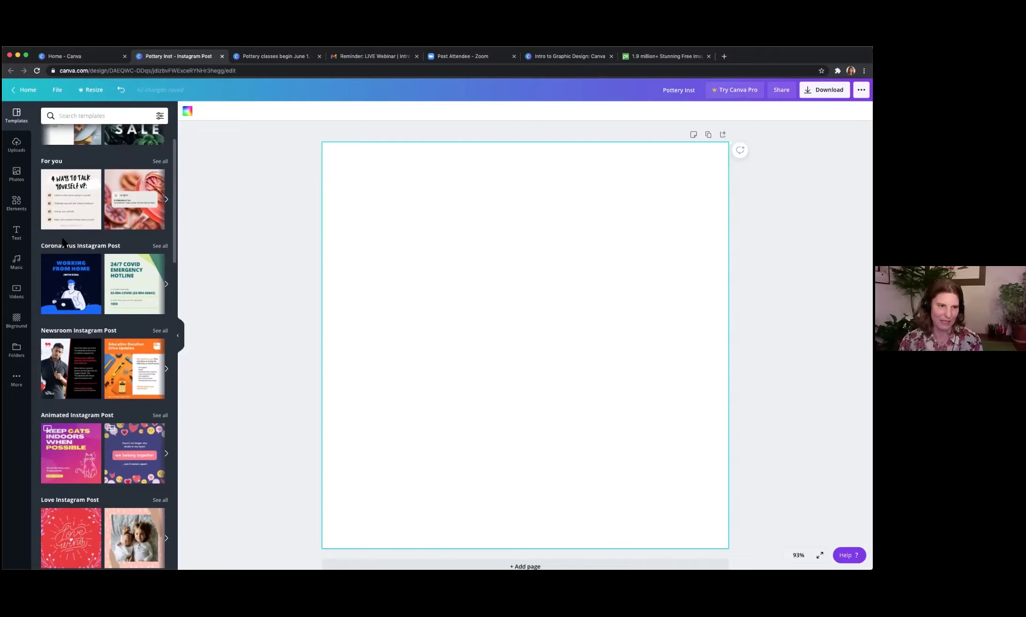
{"action": "scroll", "coordinate": [100, 246], "scroll_direction": "down", "scroll_amount": 3}
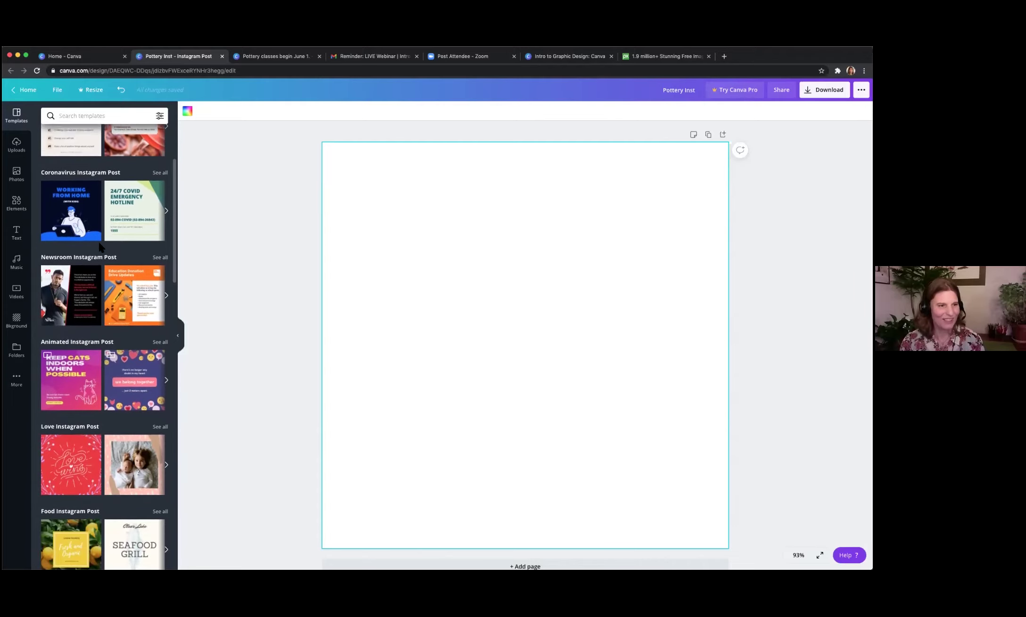
{"action": "scroll", "coordinate": [100, 247], "scroll_direction": "down", "scroll_amount": 4}
{"action": "scroll", "coordinate": [100, 247], "scroll_direction": "down", "scroll_amount": 5}
{"action": "scroll", "coordinate": [101, 248], "scroll_direction": "up", "scroll_amount": 7}
{"action": "scroll", "coordinate": [101, 248], "scroll_direction": "up", "scroll_amount": 4}
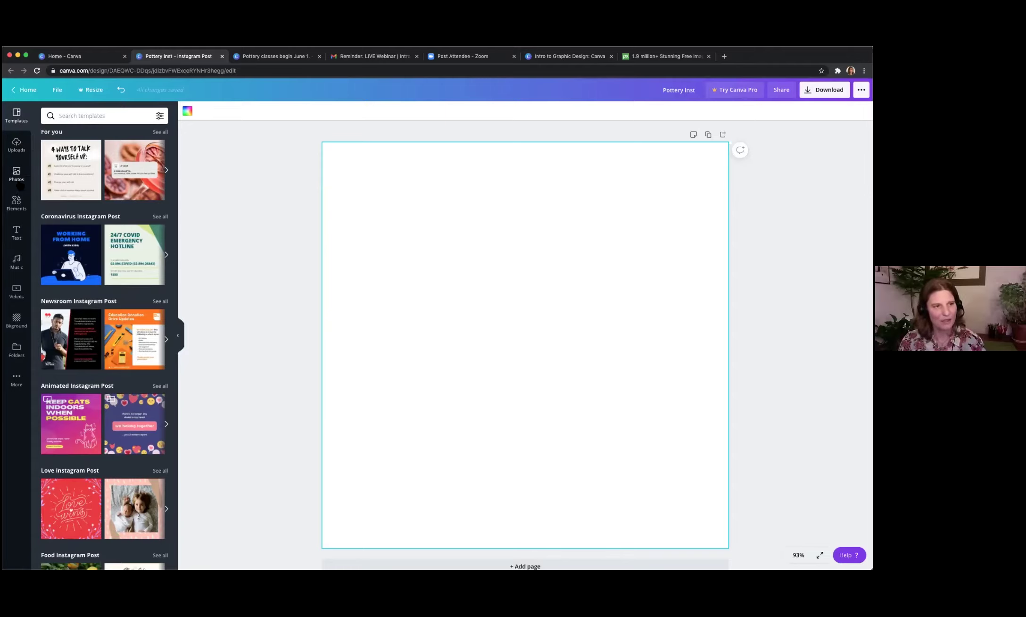
Browse the photo library's recently used and trending pictures.
{"action": "left_click", "coordinate": [18, 184]}
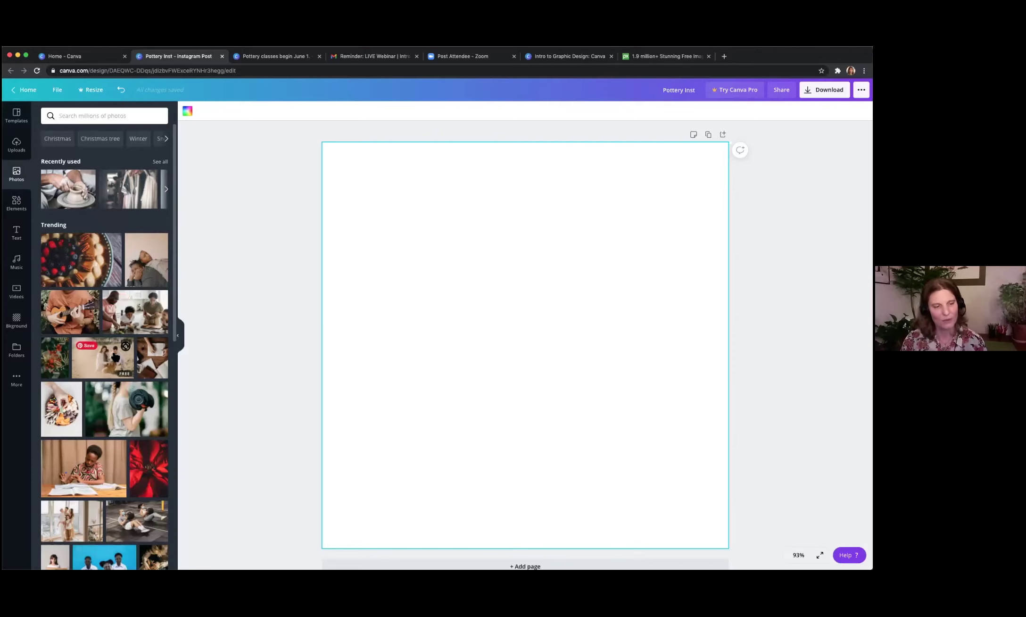
{"action": "scroll", "coordinate": [86, 389], "scroll_direction": "down", "scroll_amount": 10}
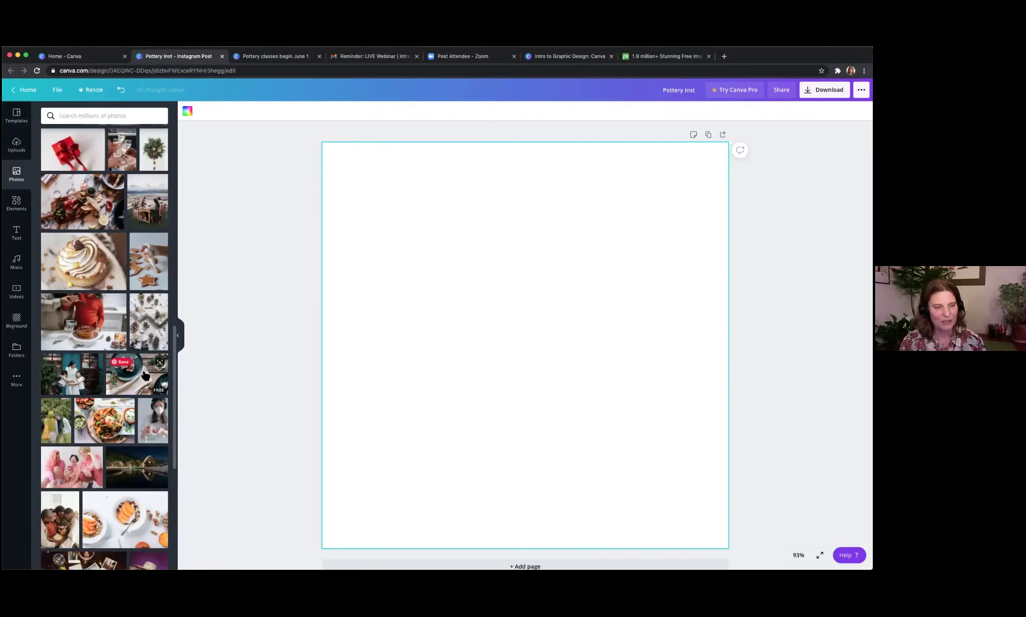
{"action": "scroll", "coordinate": [131, 397], "scroll_direction": "down", "scroll_amount": 2}
{"action": "scroll", "coordinate": [131, 397], "scroll_direction": "down", "scroll_amount": 4}
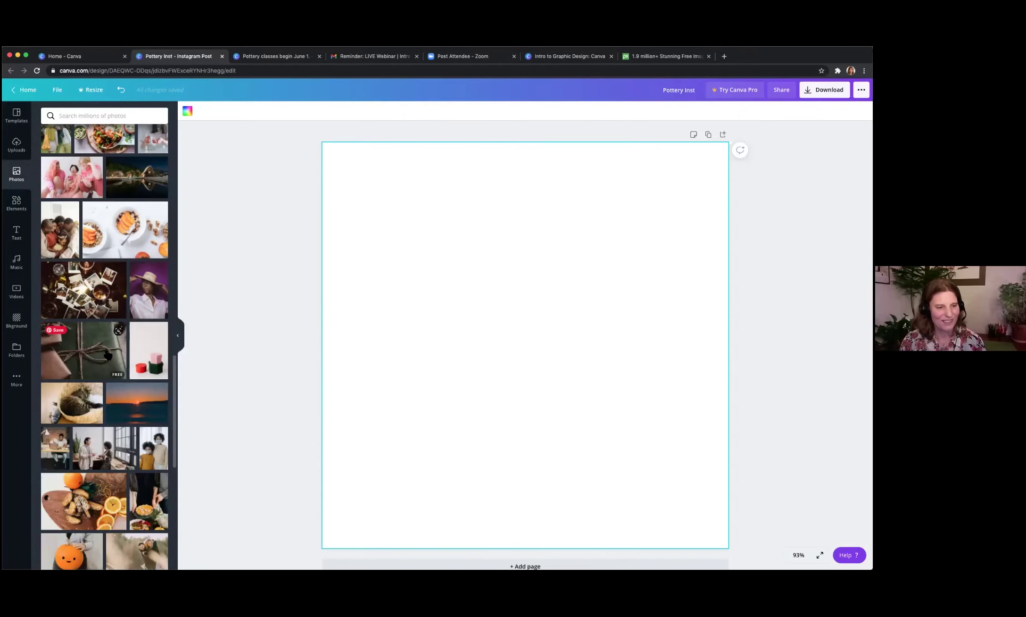
{"action": "scroll", "coordinate": [85, 404], "scroll_direction": "up", "scroll_amount": 15}
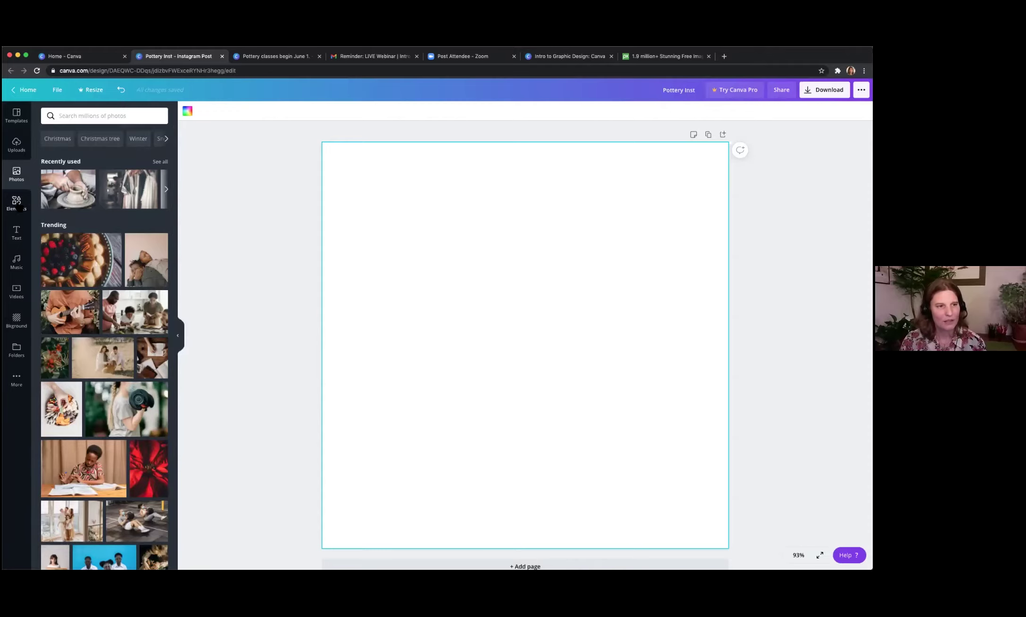
Try placing the medical worker in green scrubs from the Coronavirus elements on the blank page, and delete the figure.
{"action": "left_click", "coordinate": [19, 208]}
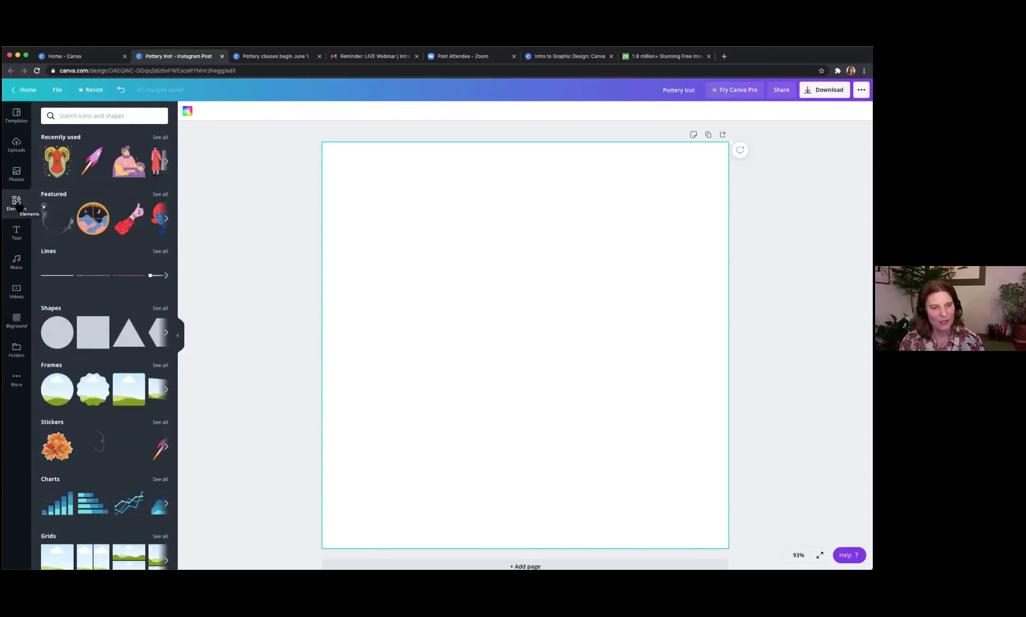
{"action": "scroll", "coordinate": [127, 272], "scroll_direction": "down", "scroll_amount": 5}
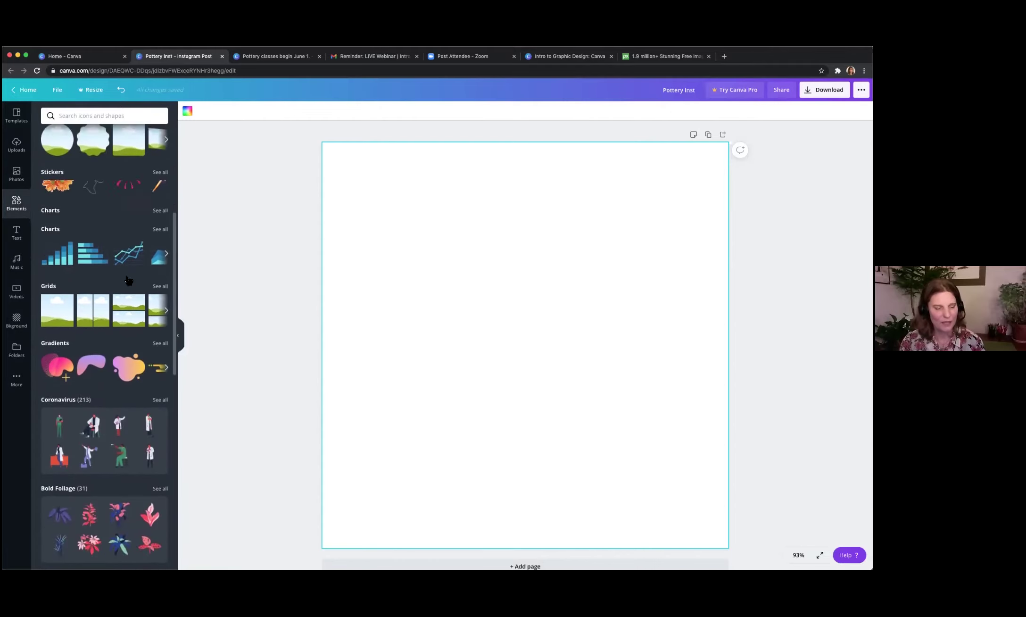
{"action": "scroll", "coordinate": [128, 281], "scroll_direction": "down", "scroll_amount": 1}
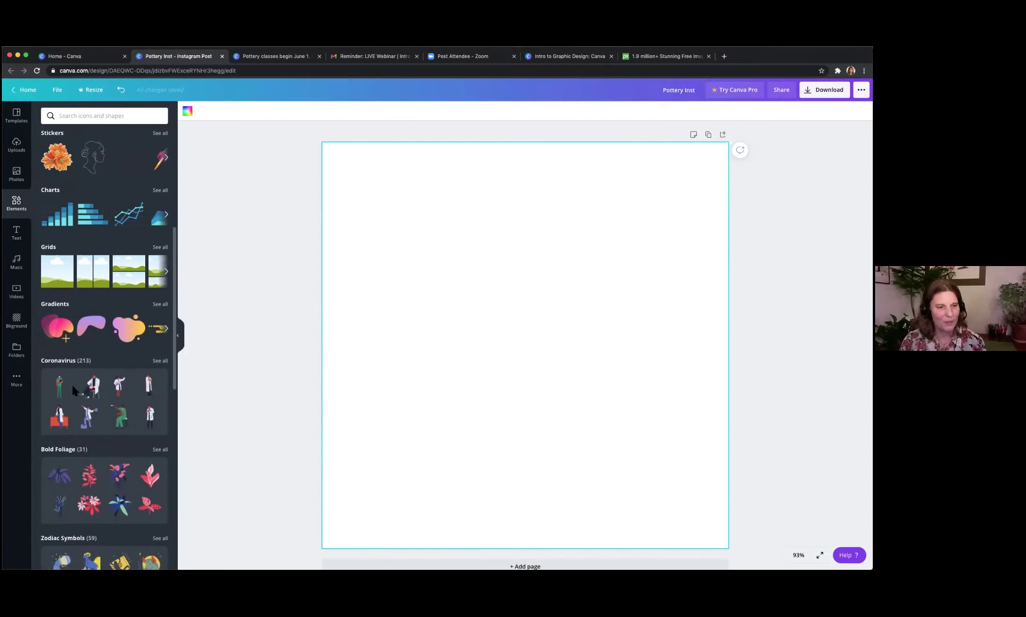
{"action": "left_click_drag", "start_coordinate": [71, 384], "coordinate": [542, 283]}
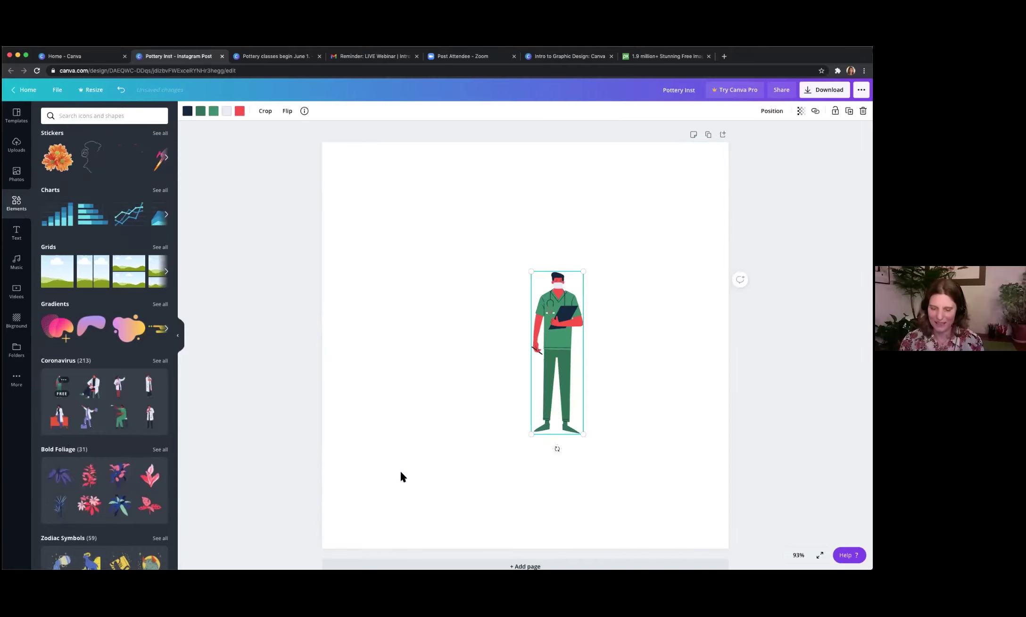
{"action": "key", "text": "Delete"}
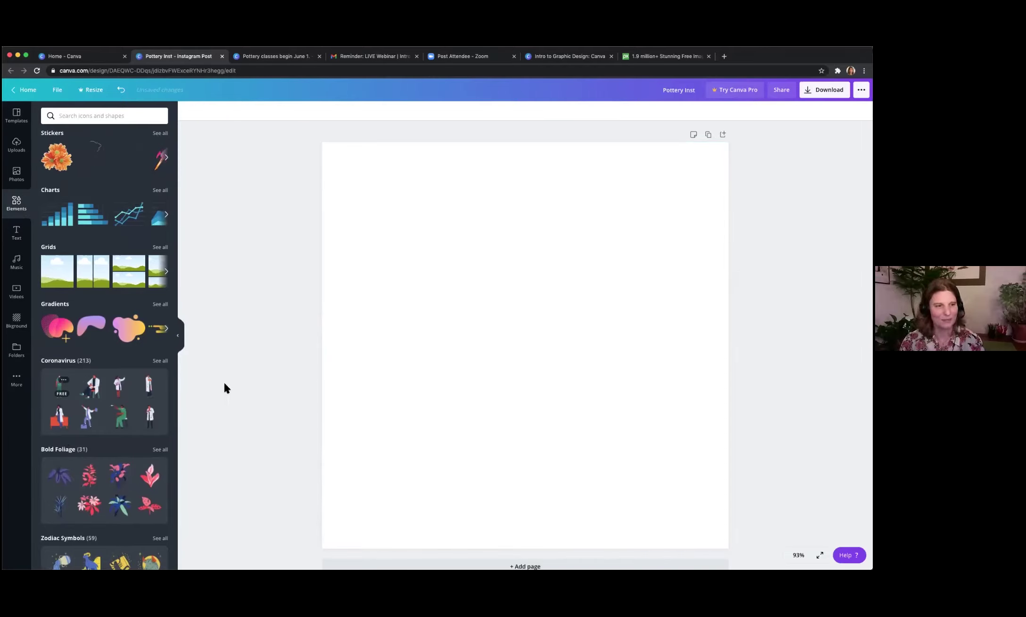
Look through the text, music, video and background options, and return to the template collection.
{"action": "left_click", "coordinate": [17, 233]}
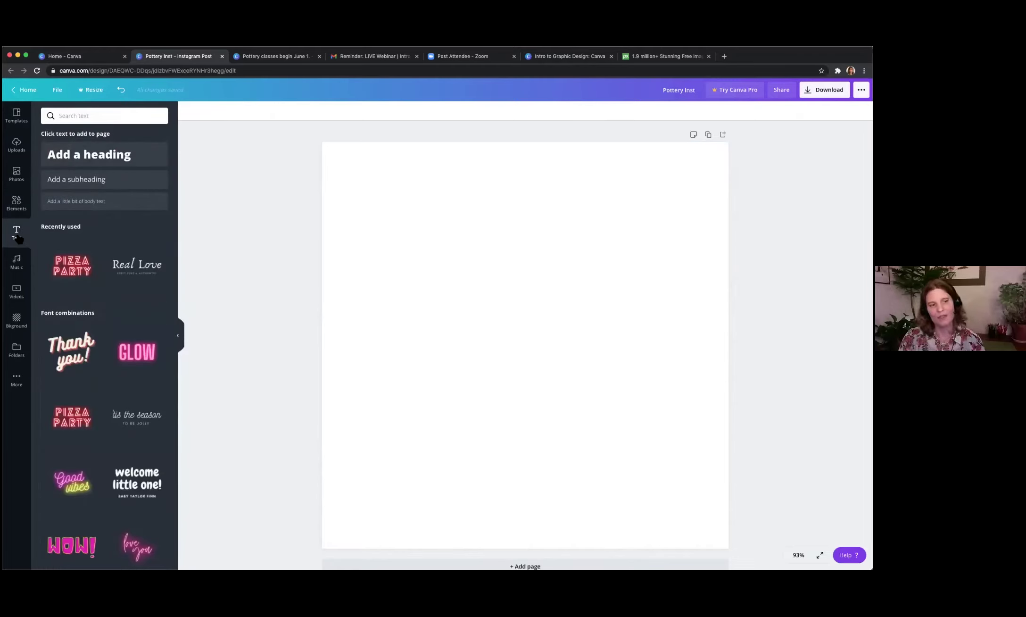
{"action": "left_click", "coordinate": [20, 269]}
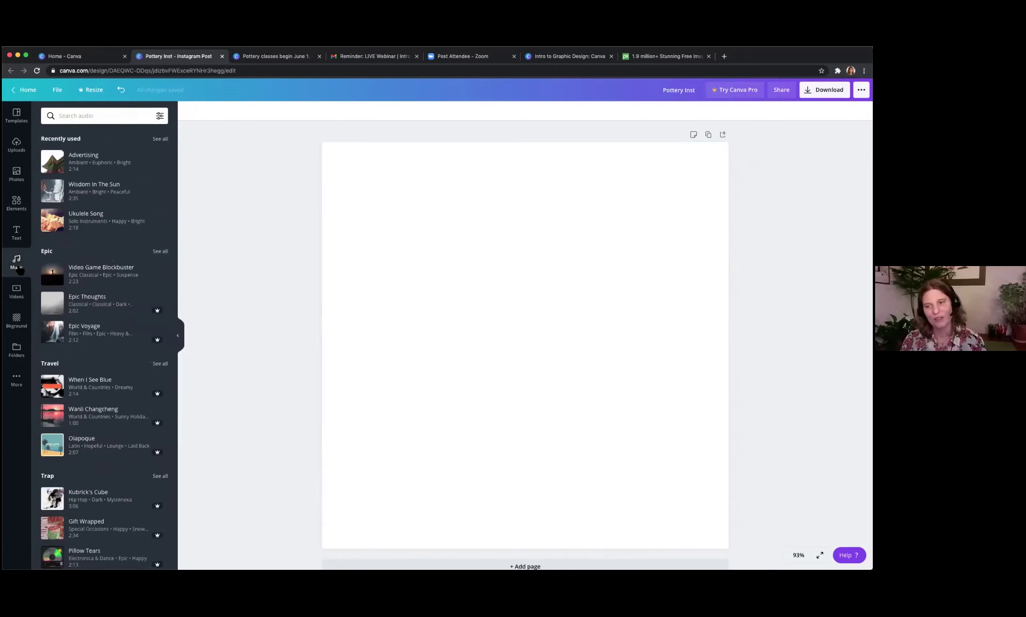
{"action": "left_click", "coordinate": [16, 291]}
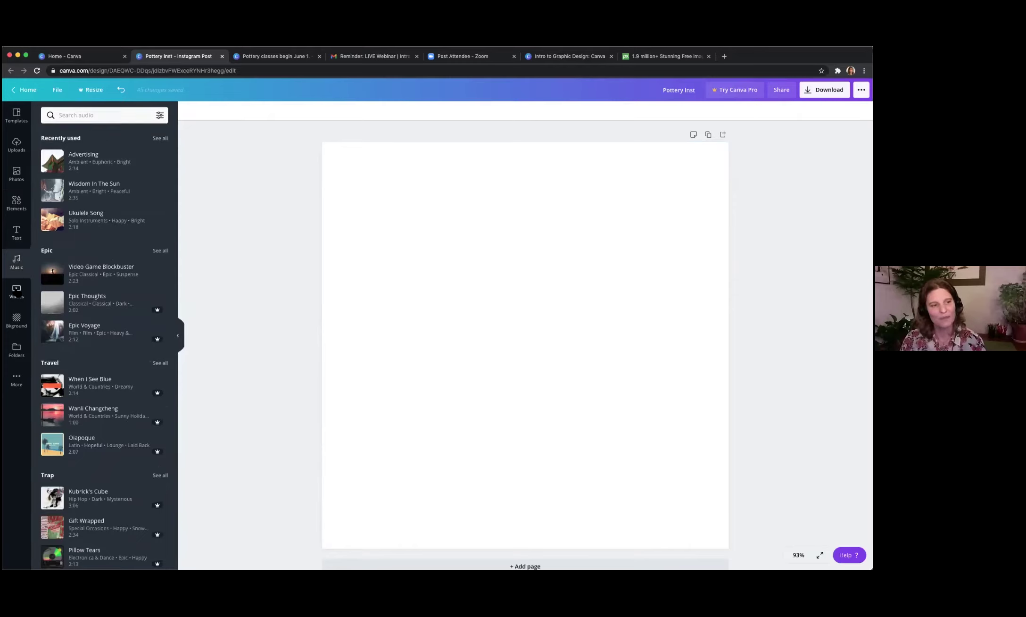
{"action": "left_click", "coordinate": [18, 321]}
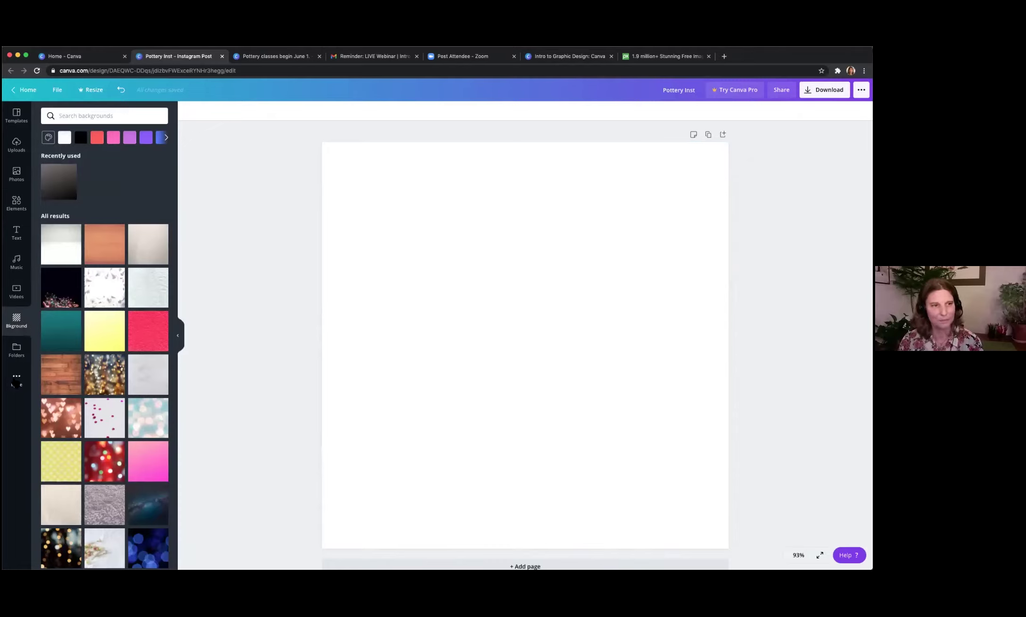
{"action": "left_click", "coordinate": [17, 115]}
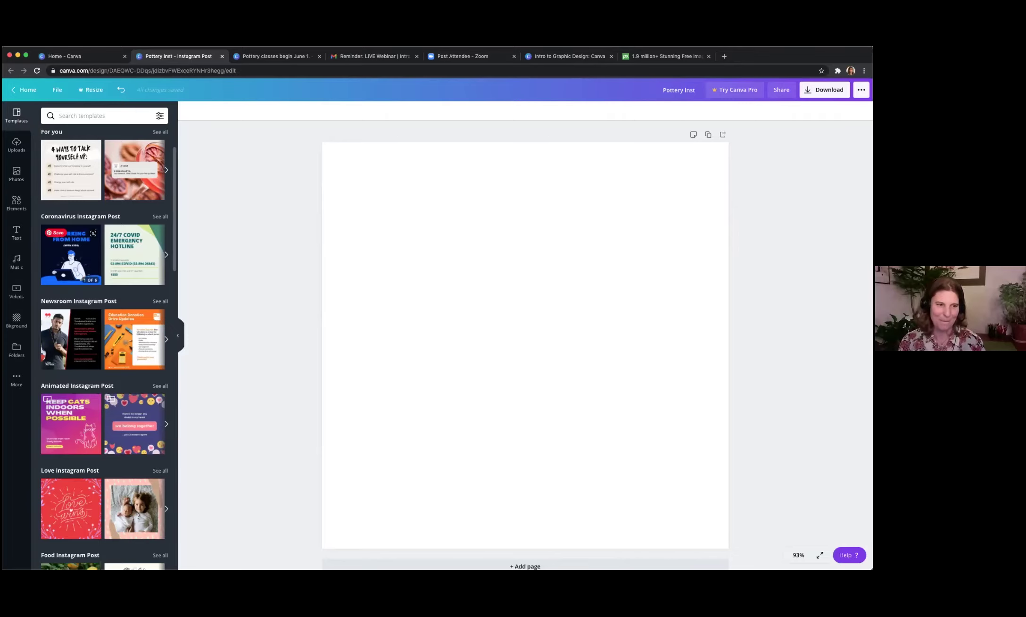
Apply the "We Love You a Latte!" template from the Food Instagram Post category to the blank page.
{"action": "scroll", "coordinate": [60, 262], "scroll_direction": "down", "scroll_amount": 2}
{"action": "scroll", "coordinate": [60, 262], "scroll_direction": "down", "scroll_amount": 4}
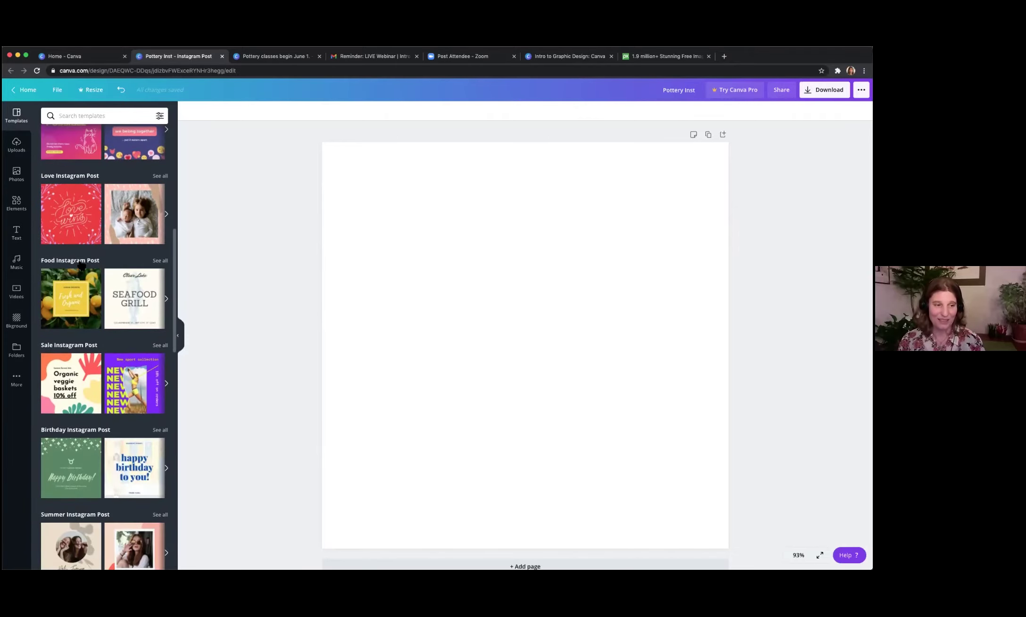
{"action": "left_click", "coordinate": [82, 265]}
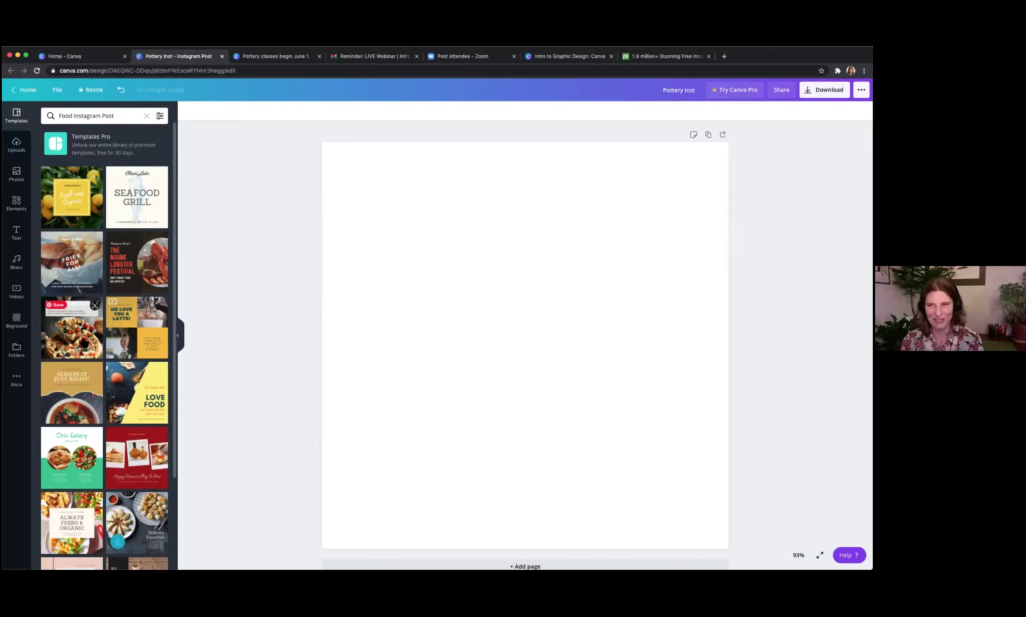
{"action": "left_click", "coordinate": [142, 326]}
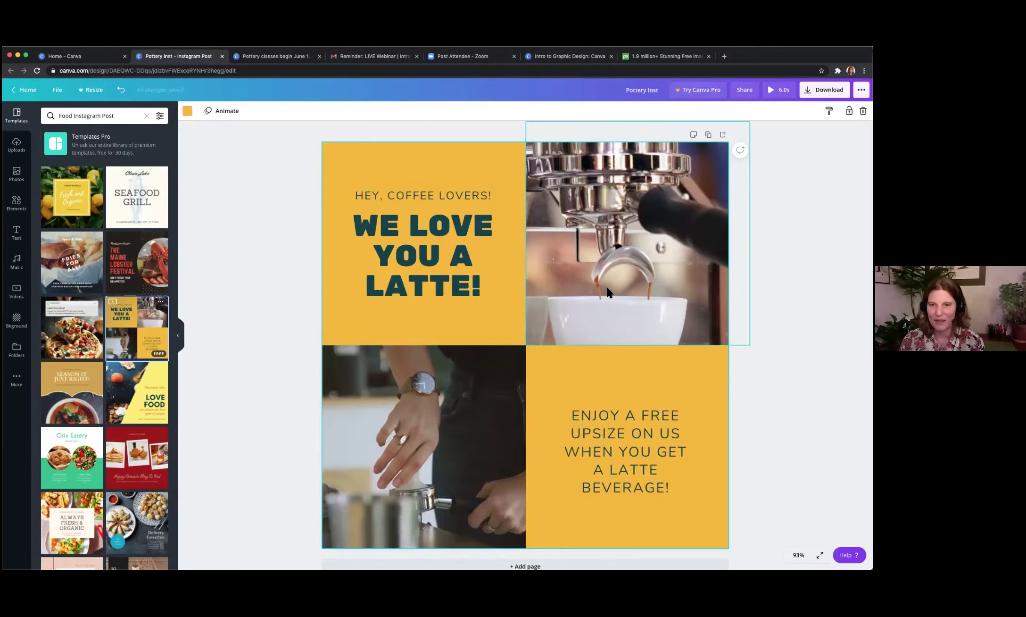
Play the espresso machine video clip in the template, and deselect it.
{"action": "left_click", "coordinate": [558, 272]}
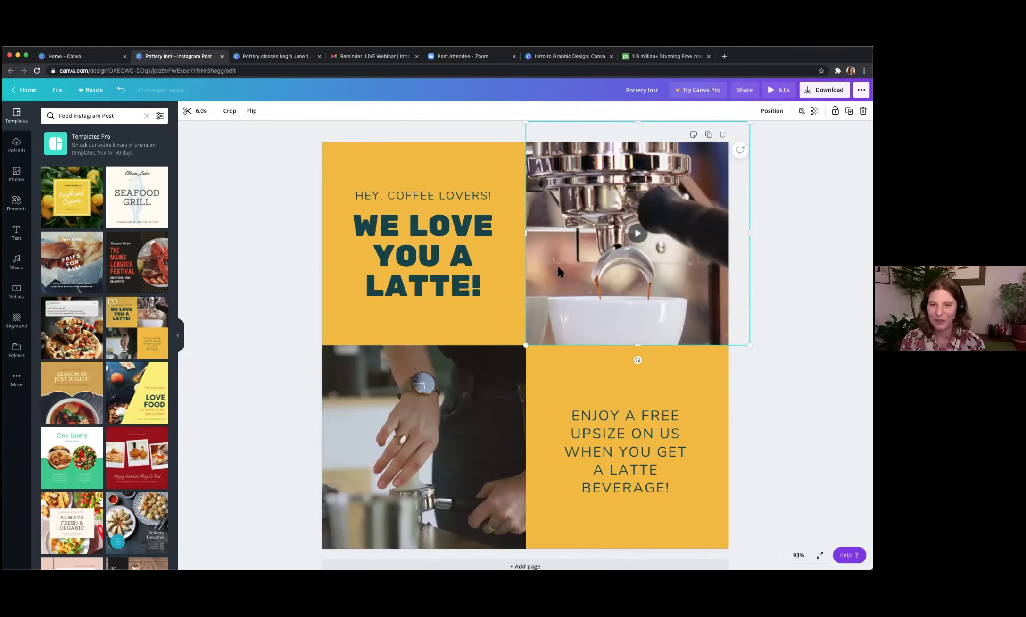
{"action": "left_click", "coordinate": [636, 232]}
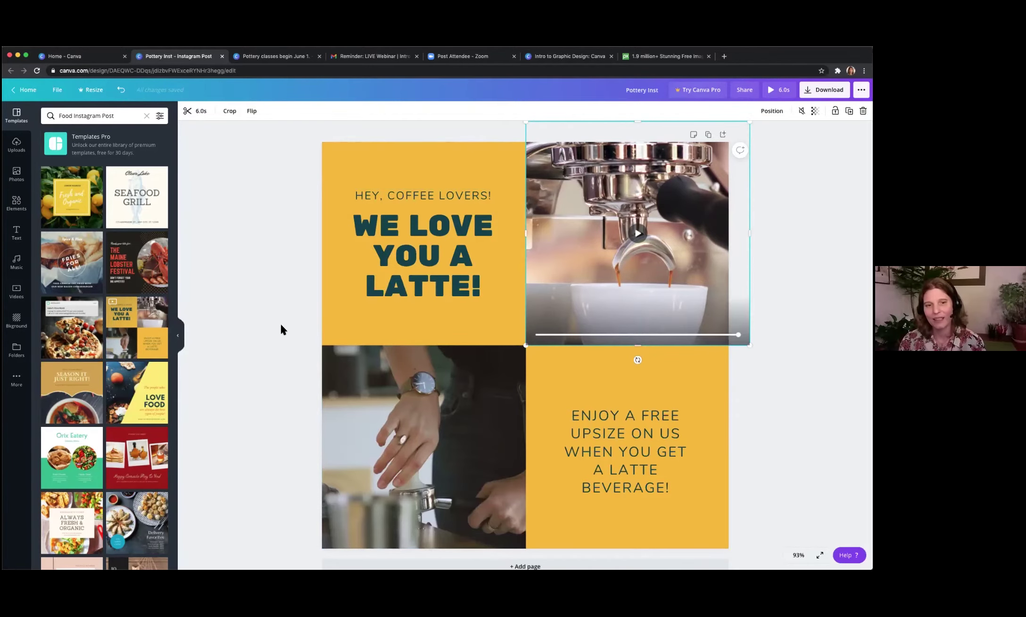
{"action": "scroll", "coordinate": [278, 325], "scroll_direction": "down", "scroll_amount": 1}
{"action": "scroll", "coordinate": [277, 325], "scroll_direction": "up", "scroll_amount": 1}
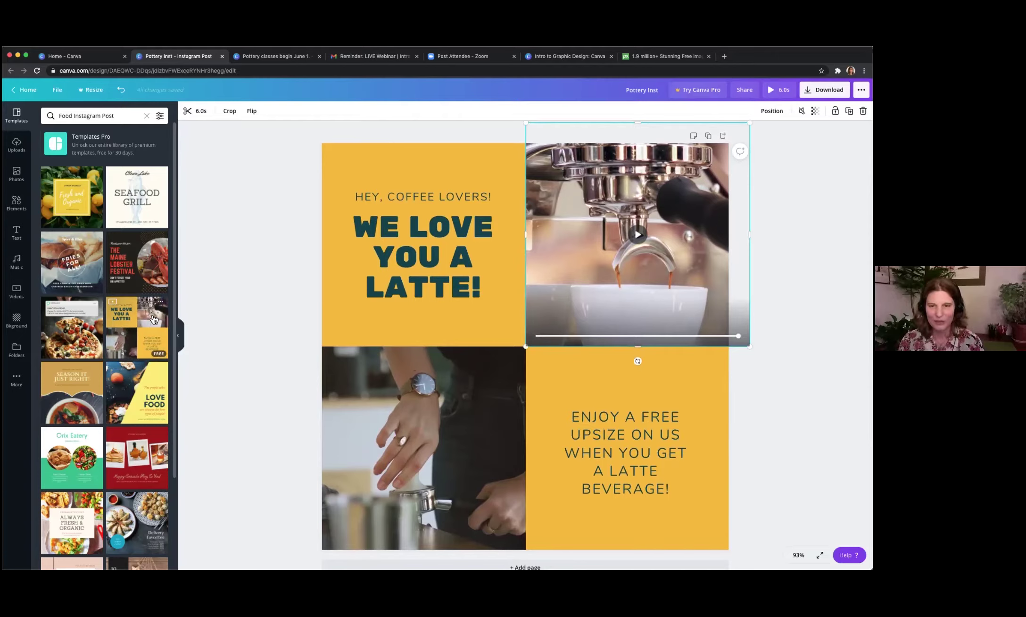
{"action": "left_click", "coordinate": [268, 308]}
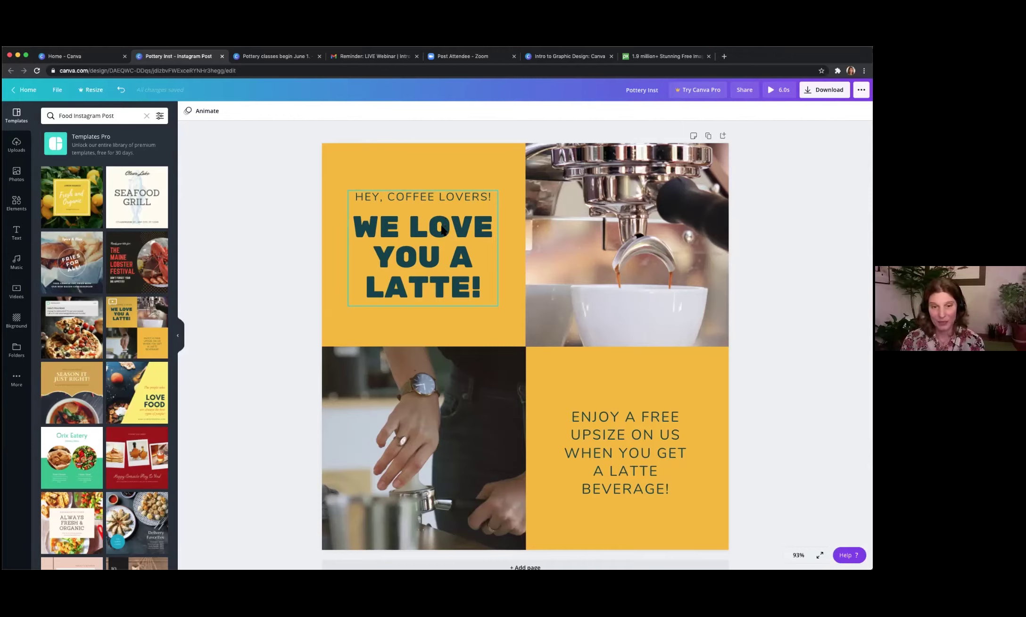
Try moving the grouped headline text up and to the left within its yellow square, and undo the move.
{"action": "left_click", "coordinate": [443, 230]}
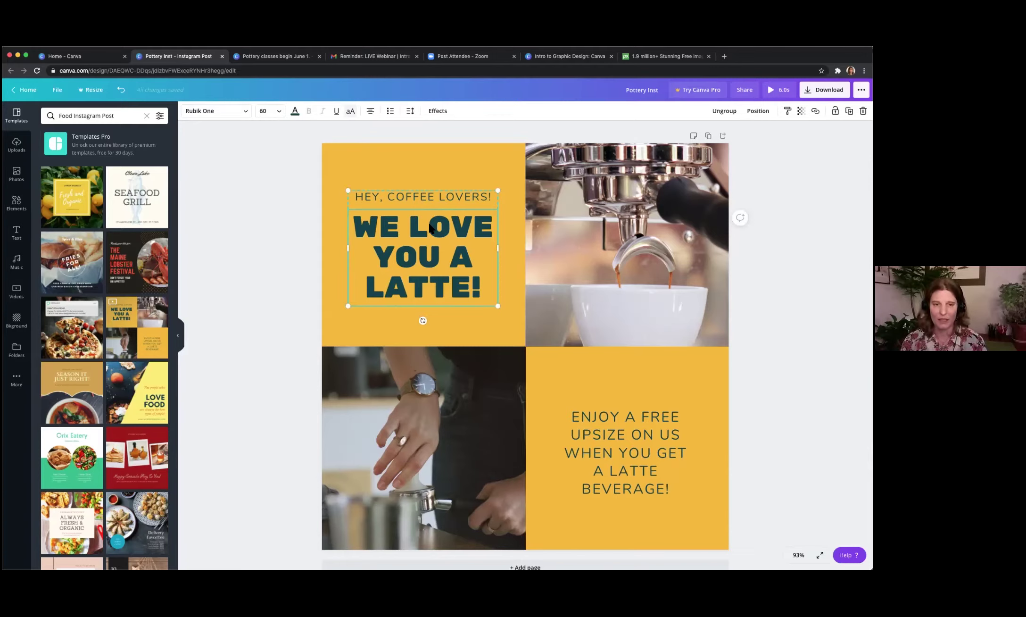
{"action": "left_click_drag", "start_coordinate": [429, 231], "coordinate": [410, 193]}
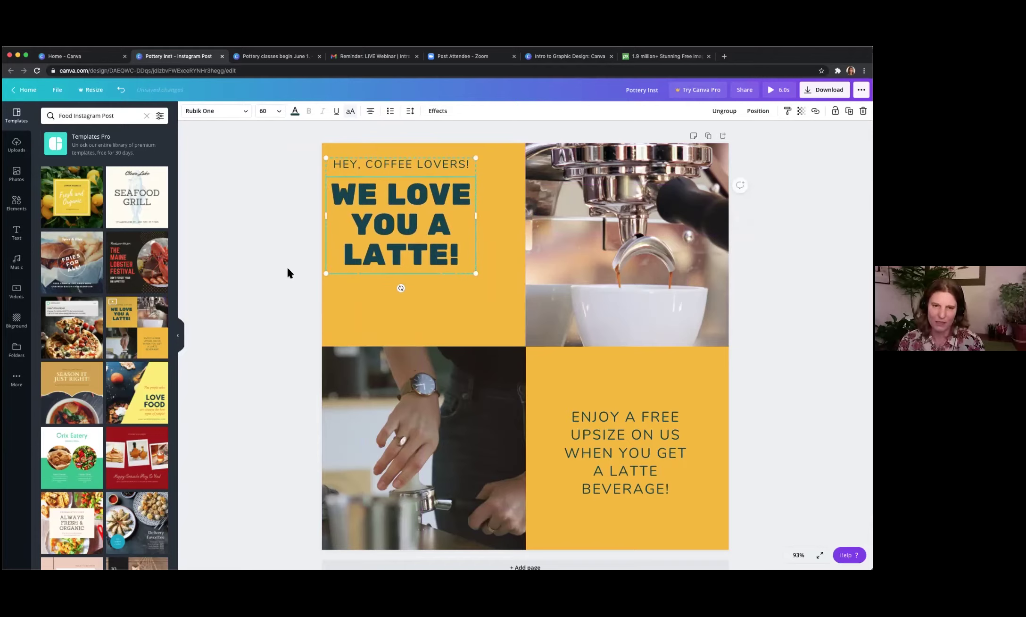
{"action": "left_click", "coordinate": [121, 91]}
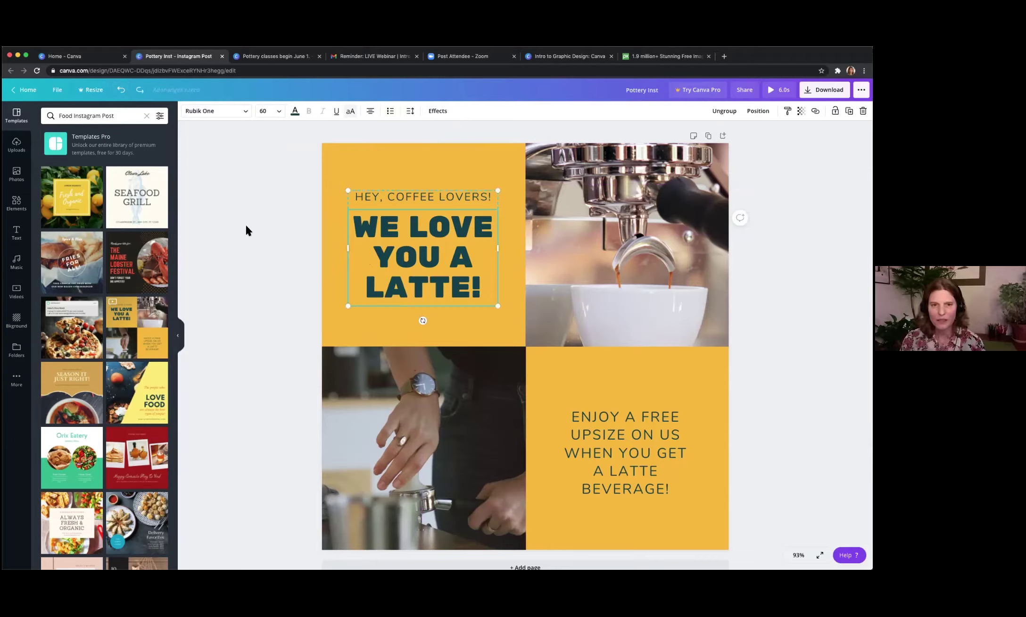
Change the small line above the headline to "HEY, CLAY ENTHUSIASTS!", correcting the spelling of the last word.
{"action": "left_click", "coordinate": [450, 197]}
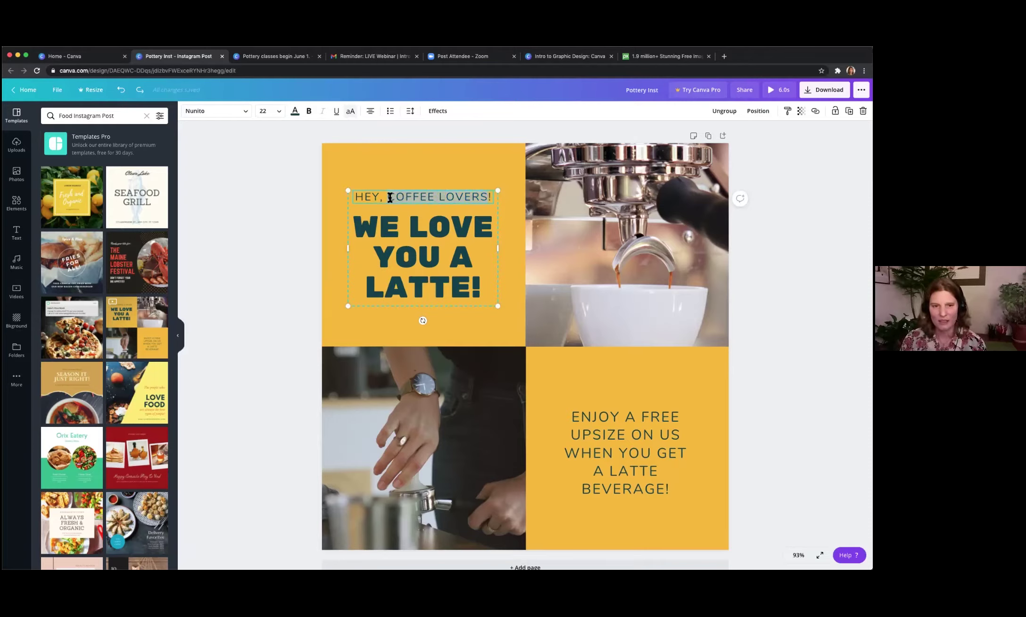
{"action": "type", "text": "CLAY EN"}
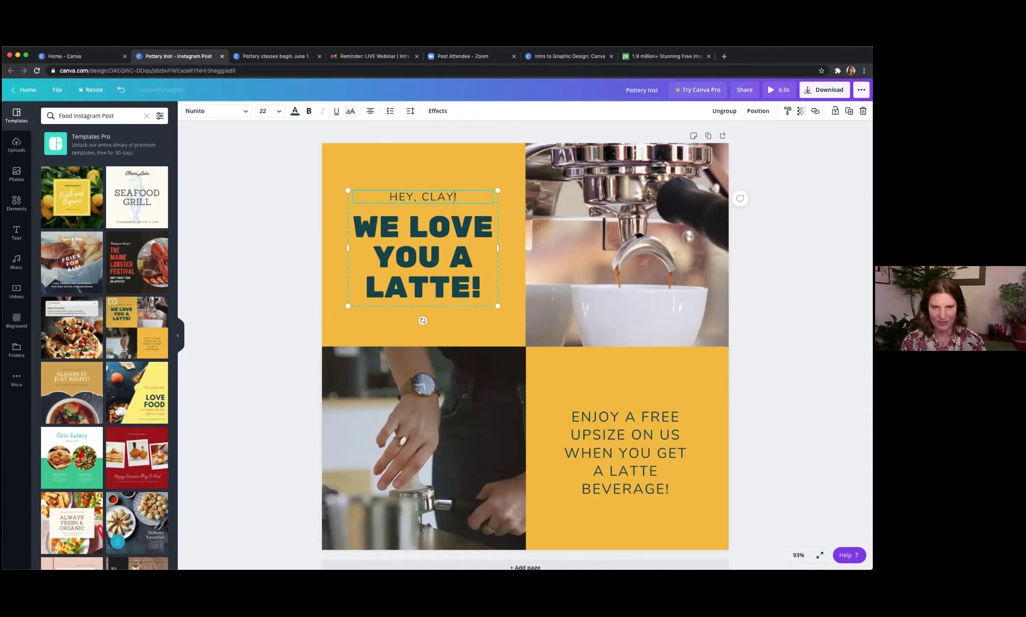
{"action": "type", "text": "THUSIT"}
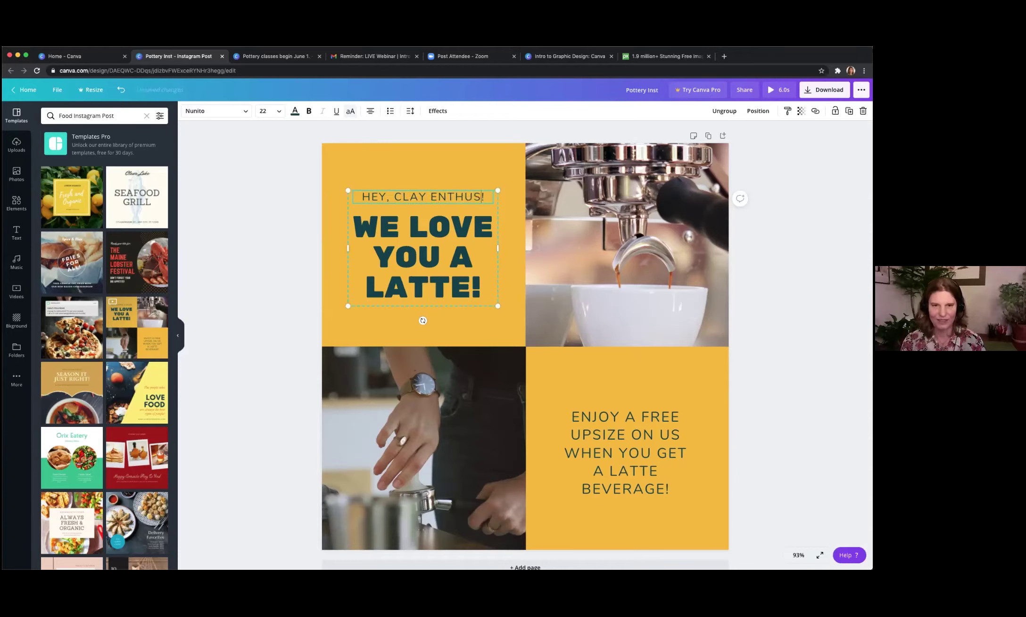
{"action": "key", "text": "BackSpace"}
{"action": "type", "text": "STS"}
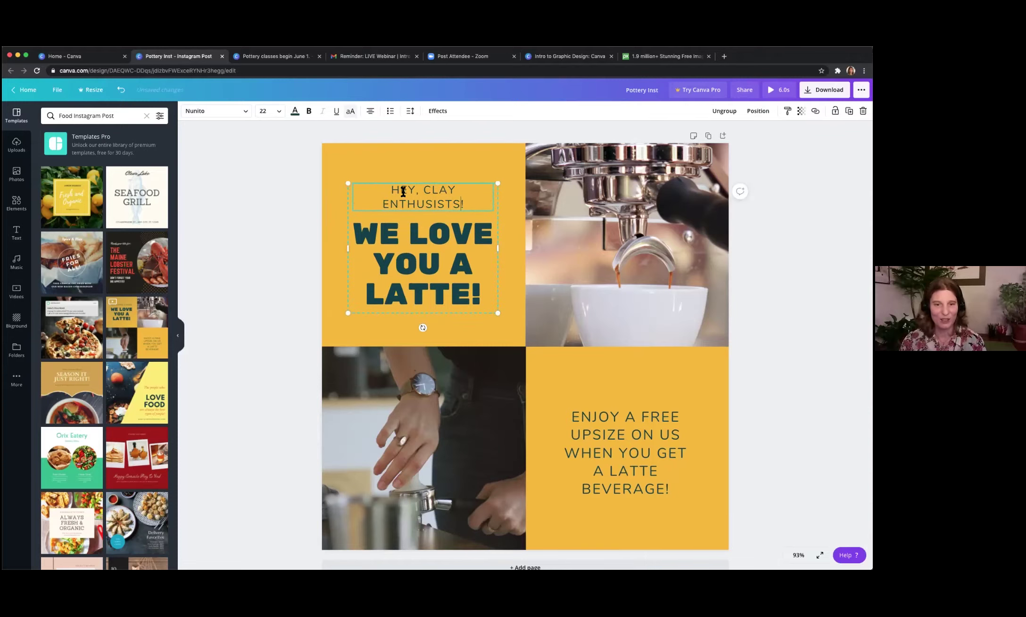
{"action": "right_click", "coordinate": [439, 208]}
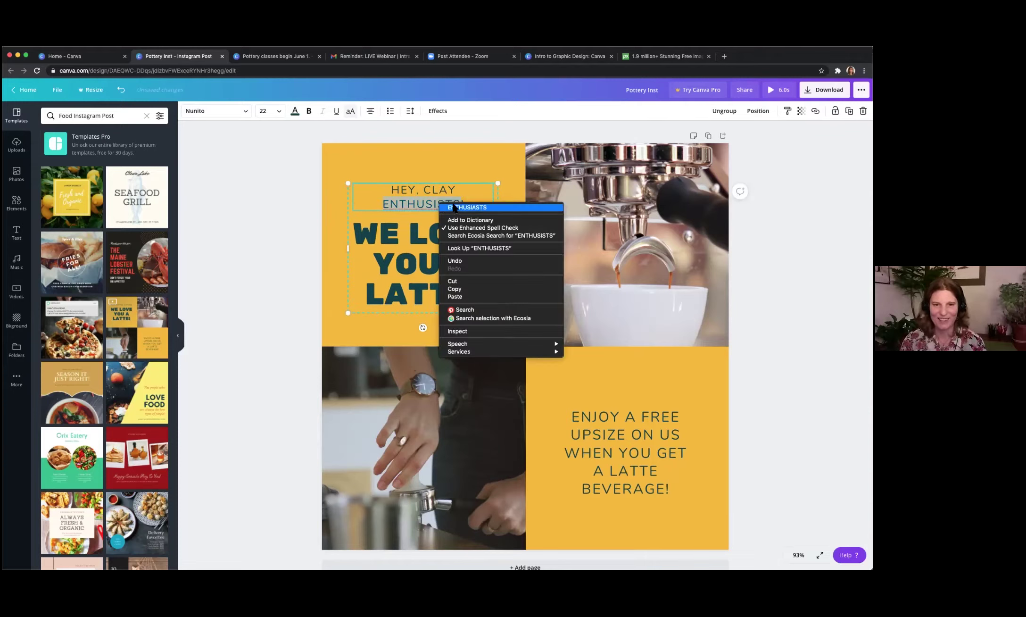
{"action": "left_click", "coordinate": [459, 208]}
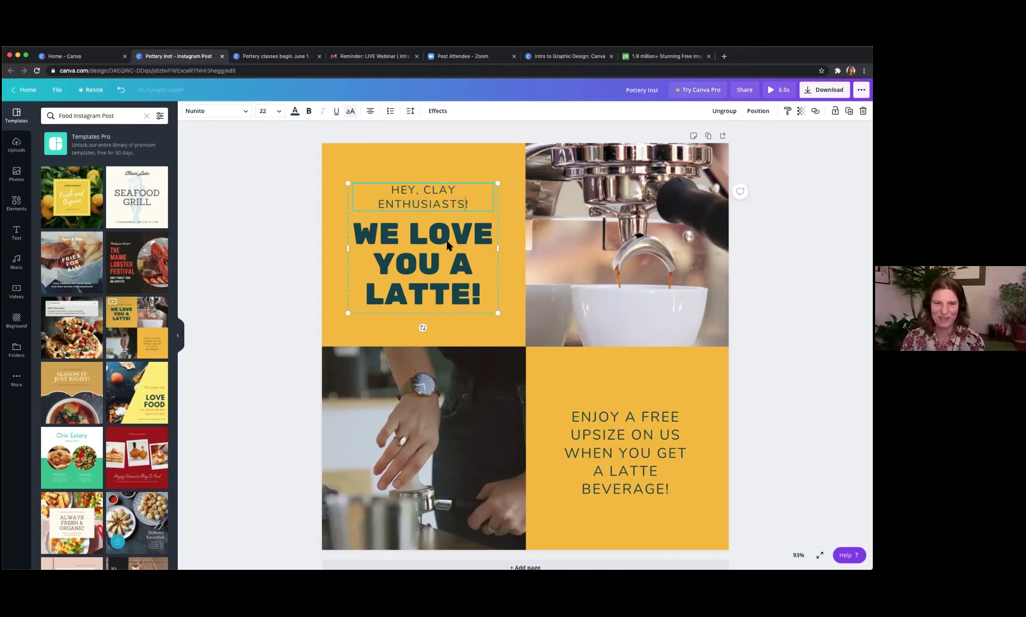
Replace the large headline text with "POTTERY CLASSES BEGIN JUNE 1.".
{"action": "left_click_drag", "start_coordinate": [482, 297], "coordinate": [380, 249]}
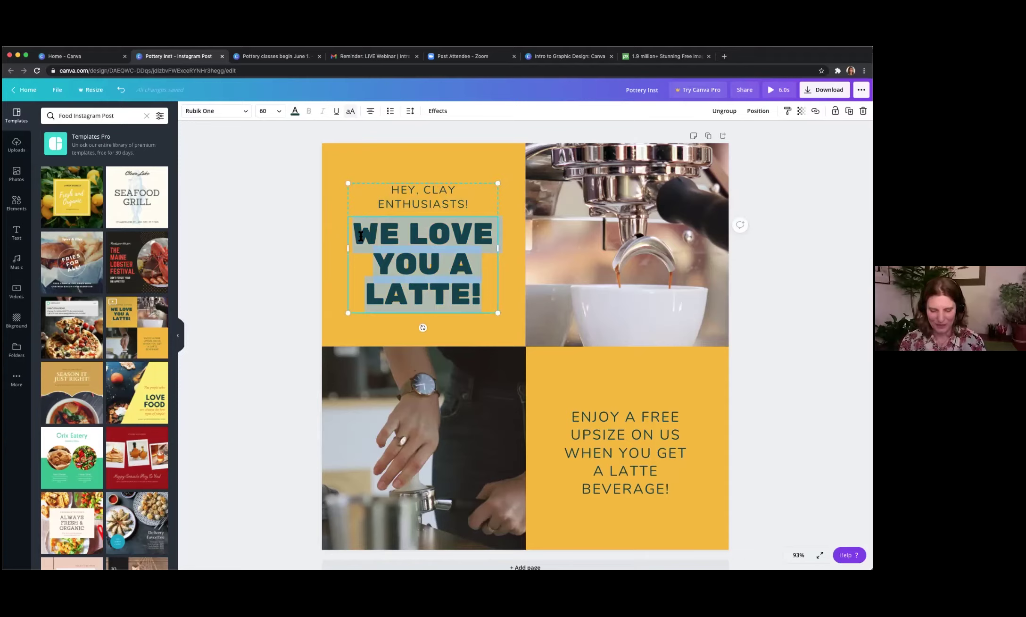
{"action": "type", "text": "POTTERY"}
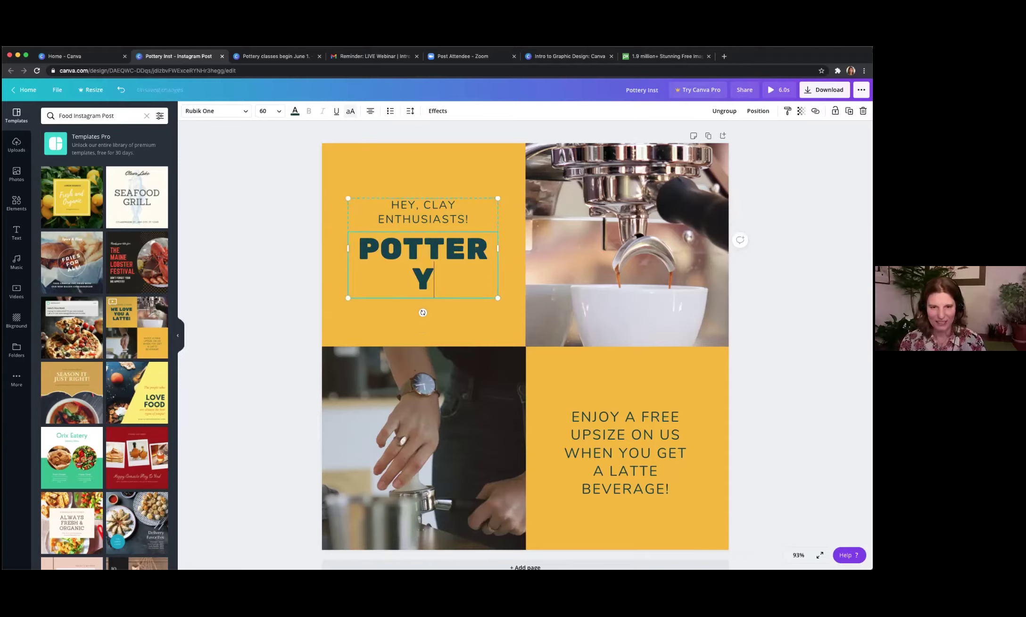
{"action": "type", "text": " CLASSES"}
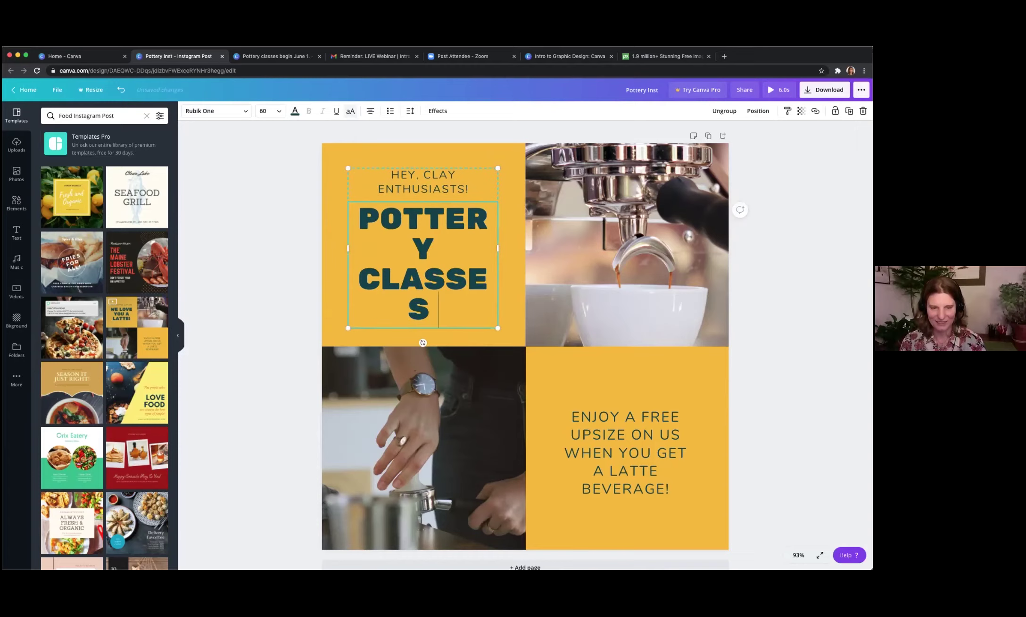
{"action": "type", "text": " BEGIN"}
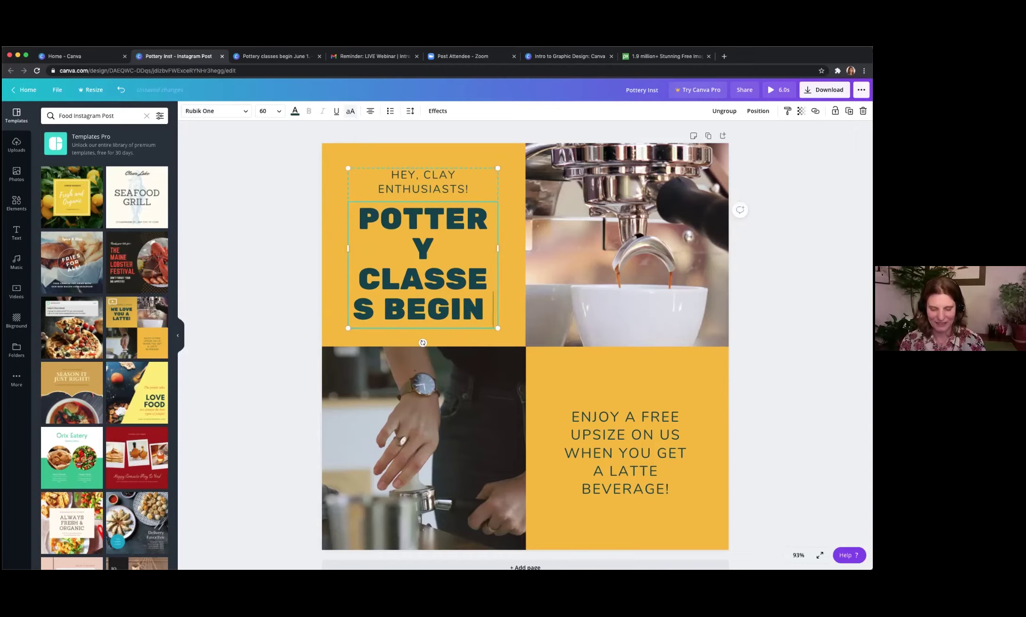
{"action": "type", "text": " JUNE 1."}
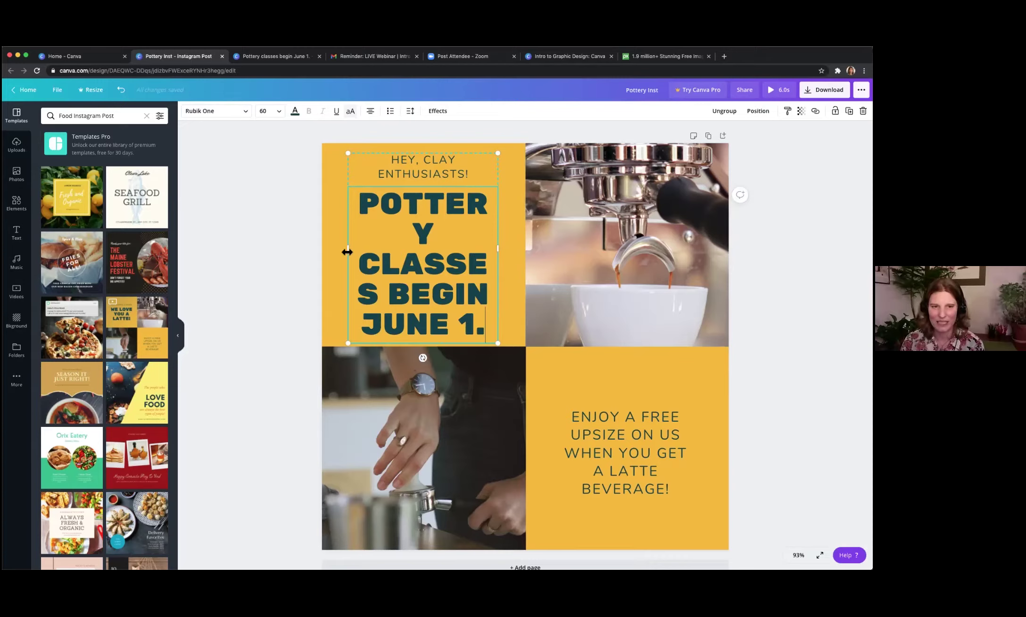
Widen the headline text group slightly so POTTERY and CLASSES each fit on one line, and recentre it in the yellow square.
{"action": "left_click_drag", "start_coordinate": [500, 251], "coordinate": [504, 250]}
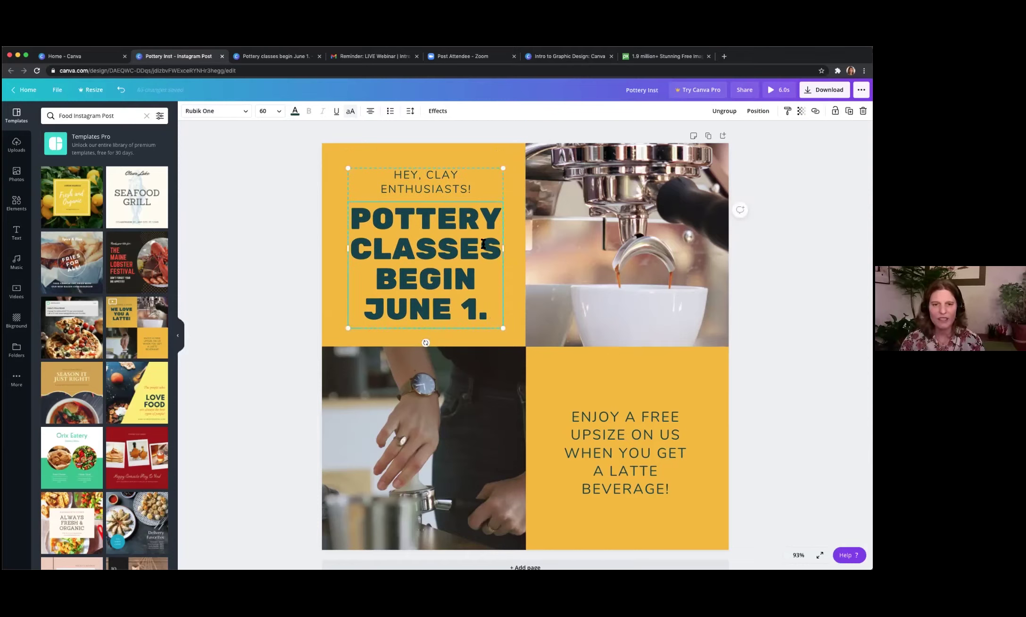
{"action": "left_click", "coordinate": [293, 236]}
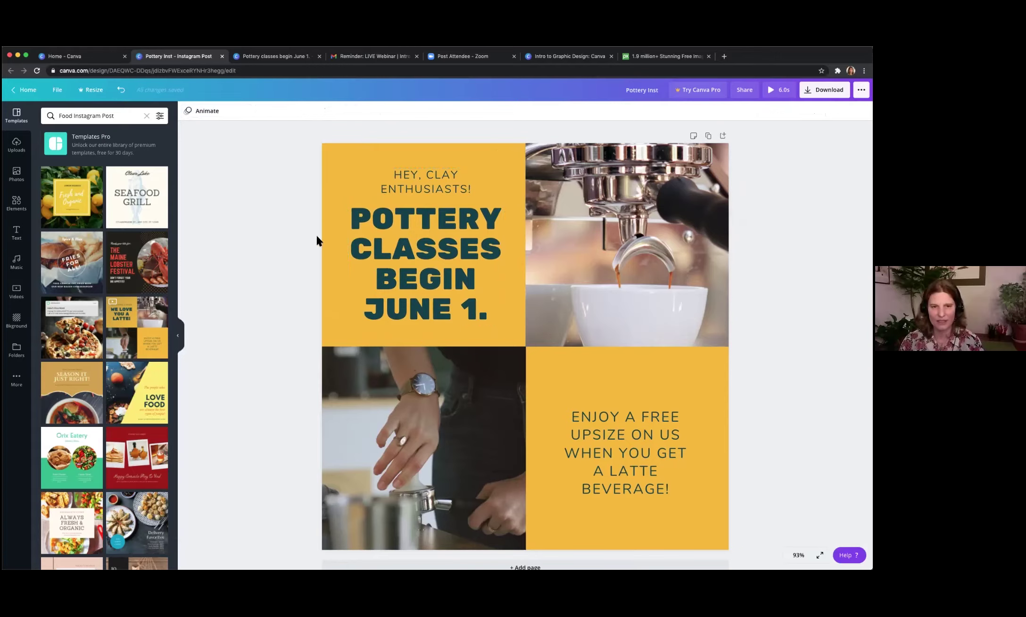
{"action": "left_click", "coordinate": [447, 253]}
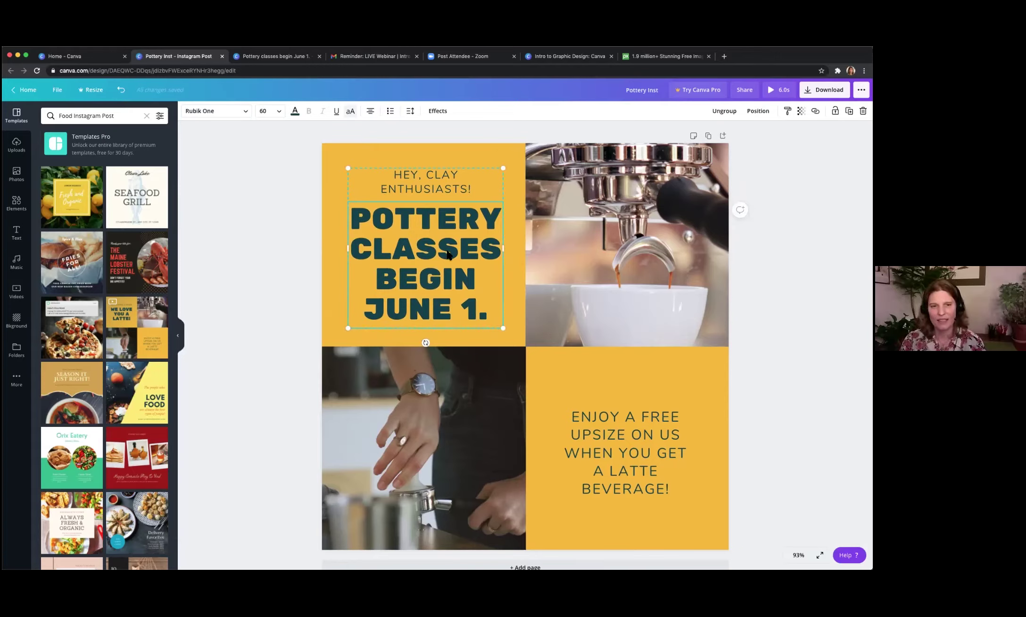
{"action": "left_click_drag", "start_coordinate": [447, 253], "coordinate": [446, 253]}
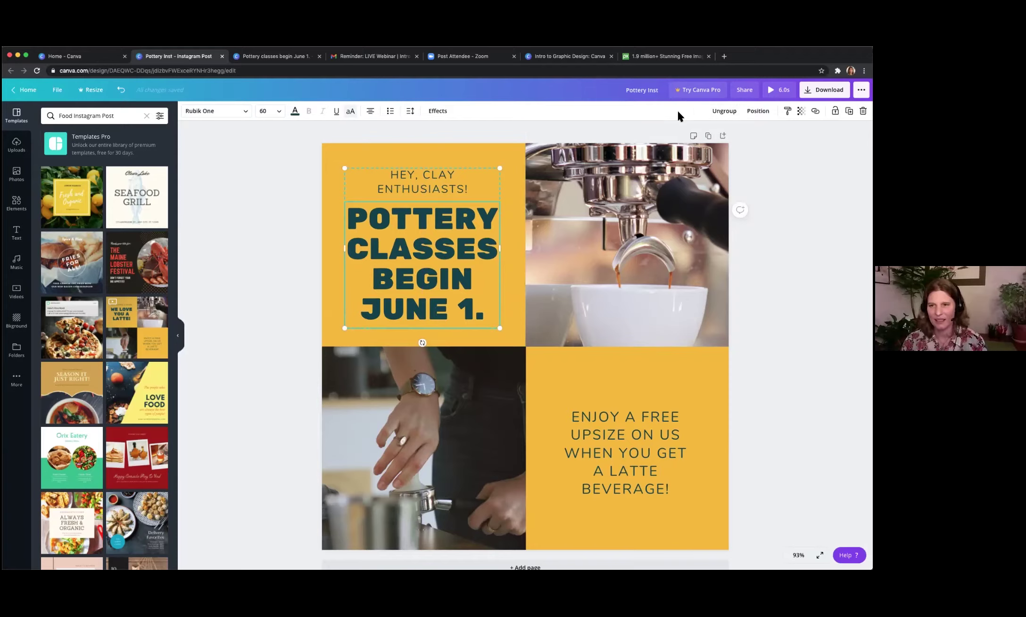
{"action": "left_click", "coordinate": [758, 111]}
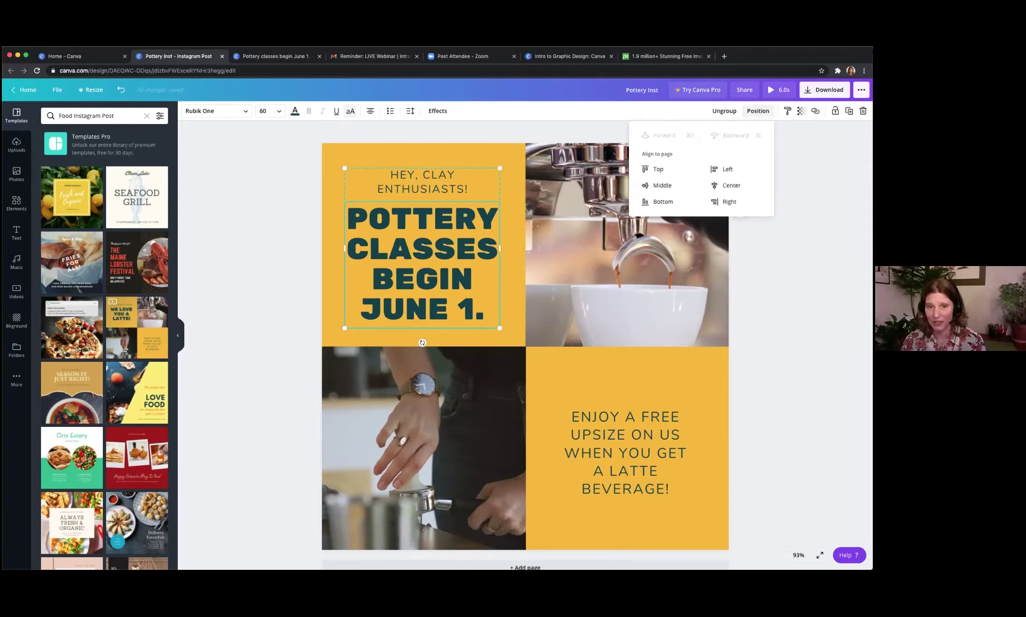
{"action": "left_click", "coordinate": [426, 283]}
{"action": "mouse_move", "coordinate": [426, 283]}
{"action": "left_mouse_down"}
{"action": "mouse_move", "coordinate": [409, 282]}
{"action": "mouse_move", "coordinate": [424, 278]}
{"action": "left_mouse_up"}
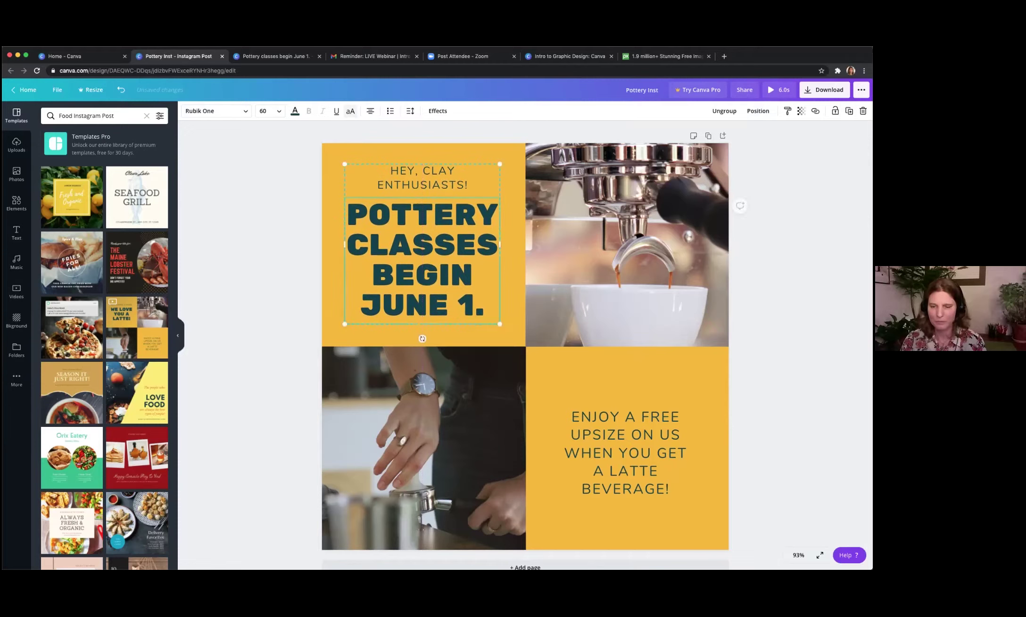
Copy "REGISTER NOW! BLUEBIRDPOTTERY.ORG" from the finished pottery classes design and paste it over the free latte upsize text.
{"action": "left_click", "coordinate": [286, 57]}
{"action": "left_click", "coordinate": [647, 435]}
{"action": "left_click", "coordinate": [647, 434]}
{"action": "key", "text": "super+c"}
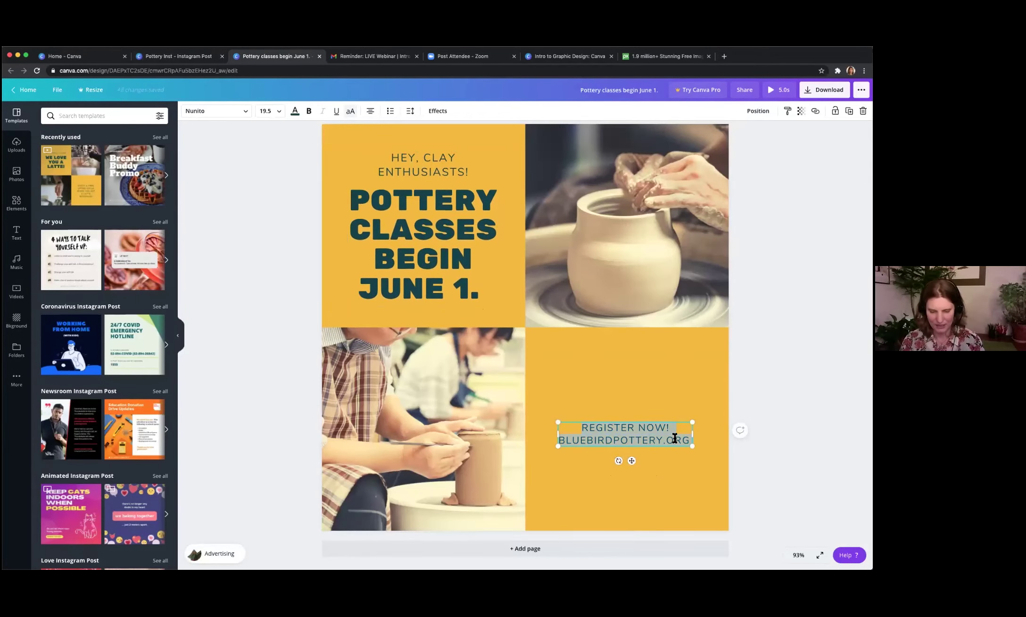
{"action": "left_click", "coordinate": [172, 56]}
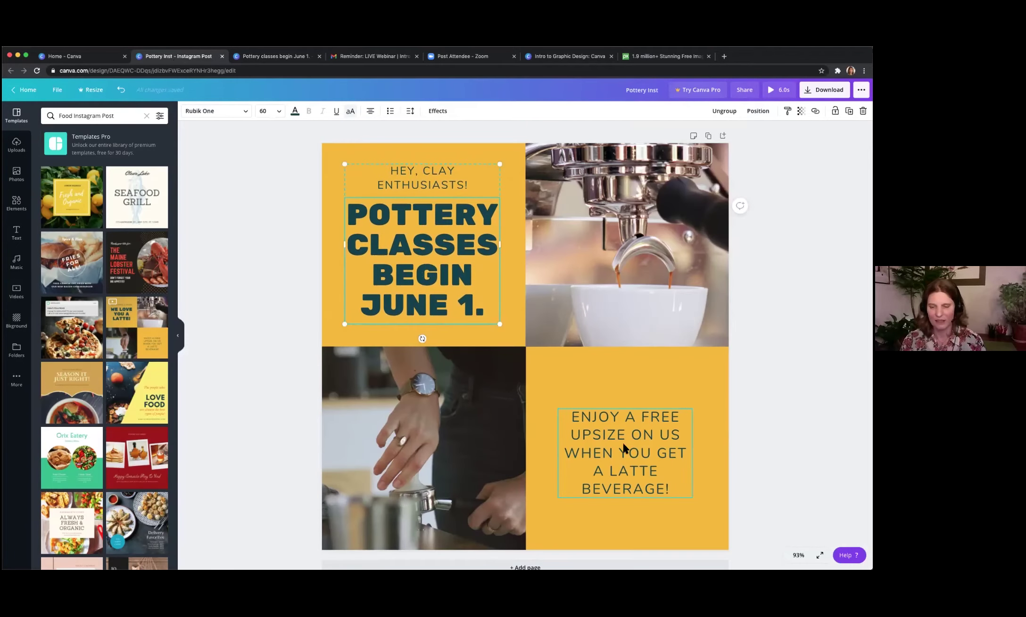
{"action": "left_click", "coordinate": [640, 448]}
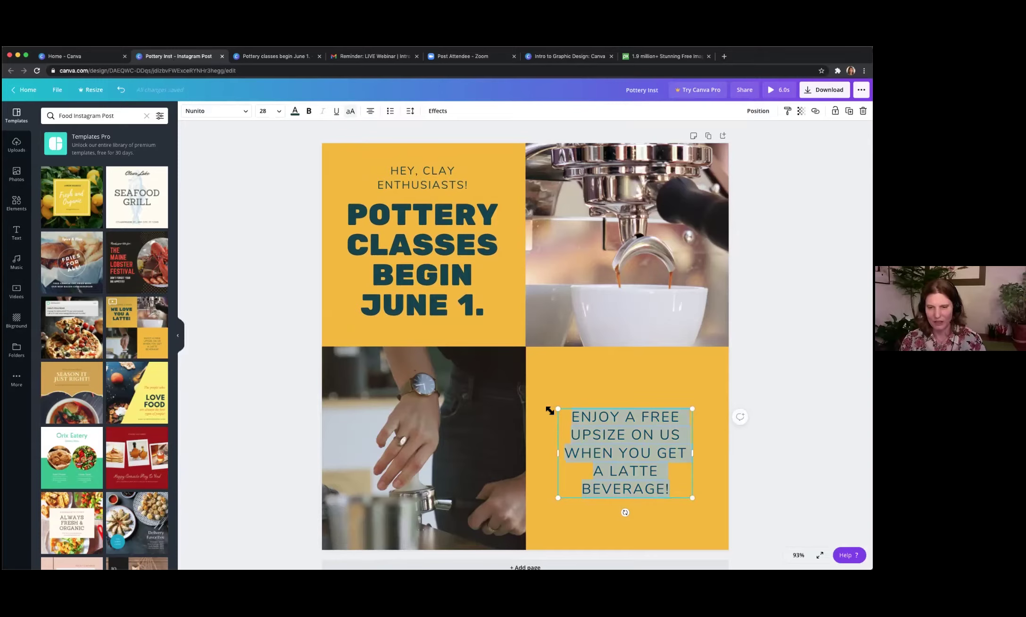
{"action": "key", "text": "super+v"}
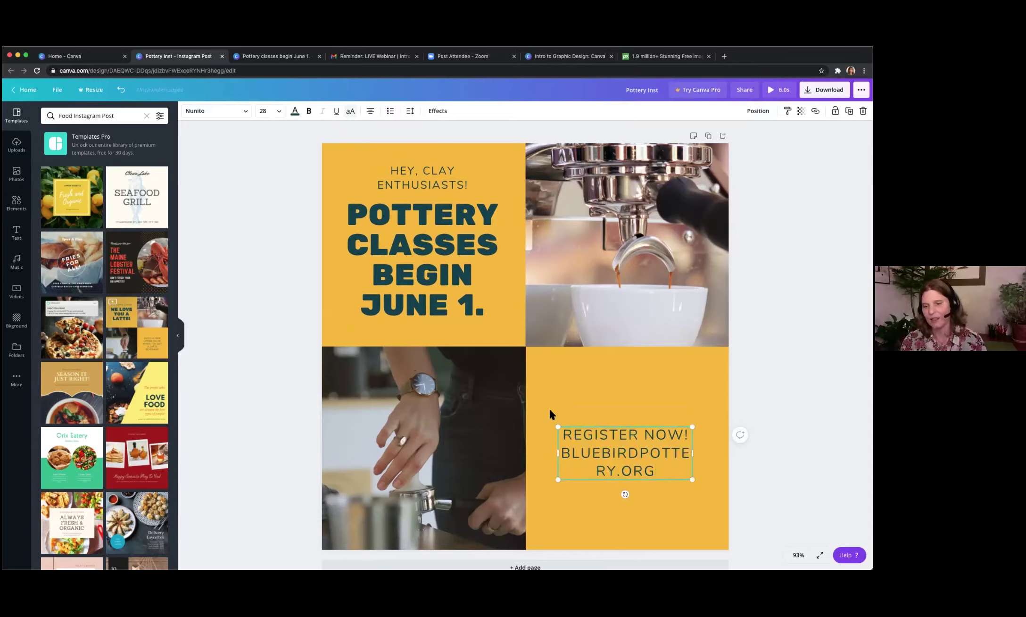
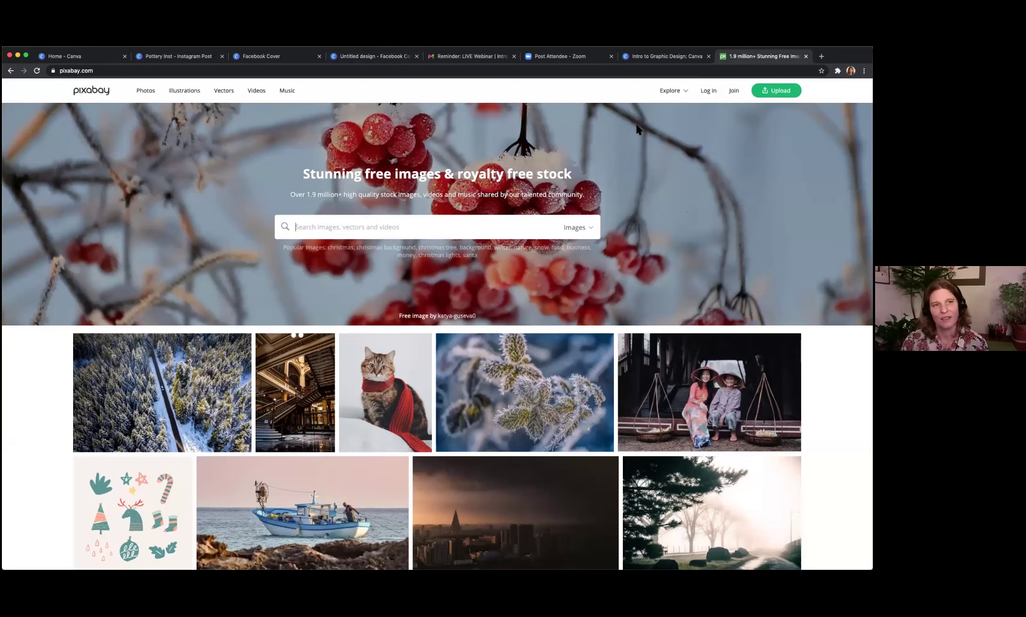
Return to the Pottery Inst design, view the text styles, and open the font list for the headline.
{"action": "left_click", "coordinate": [165, 56]}
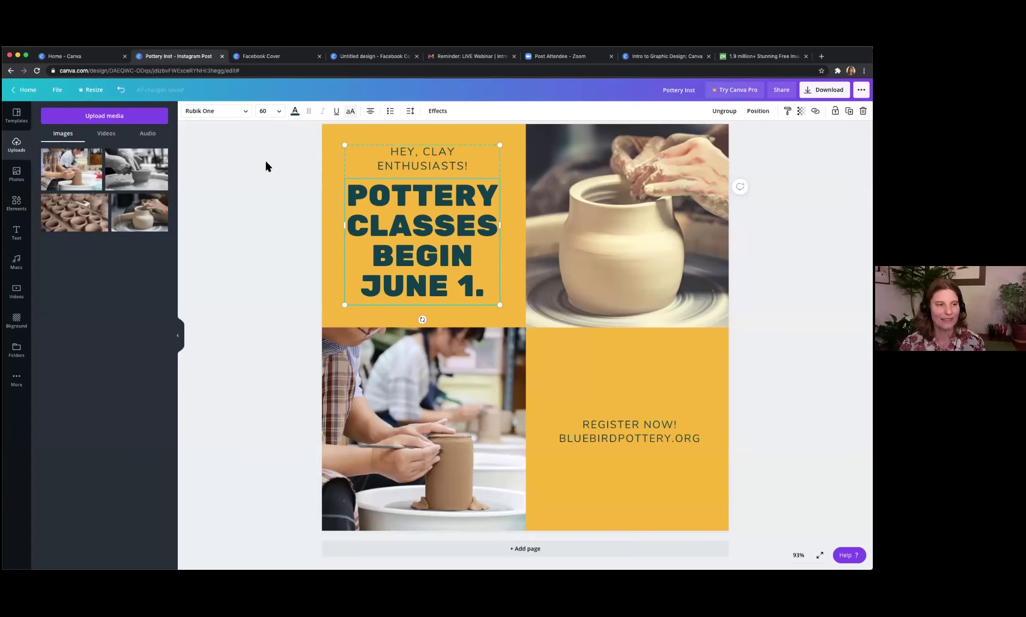
{"action": "left_click", "coordinate": [17, 232]}
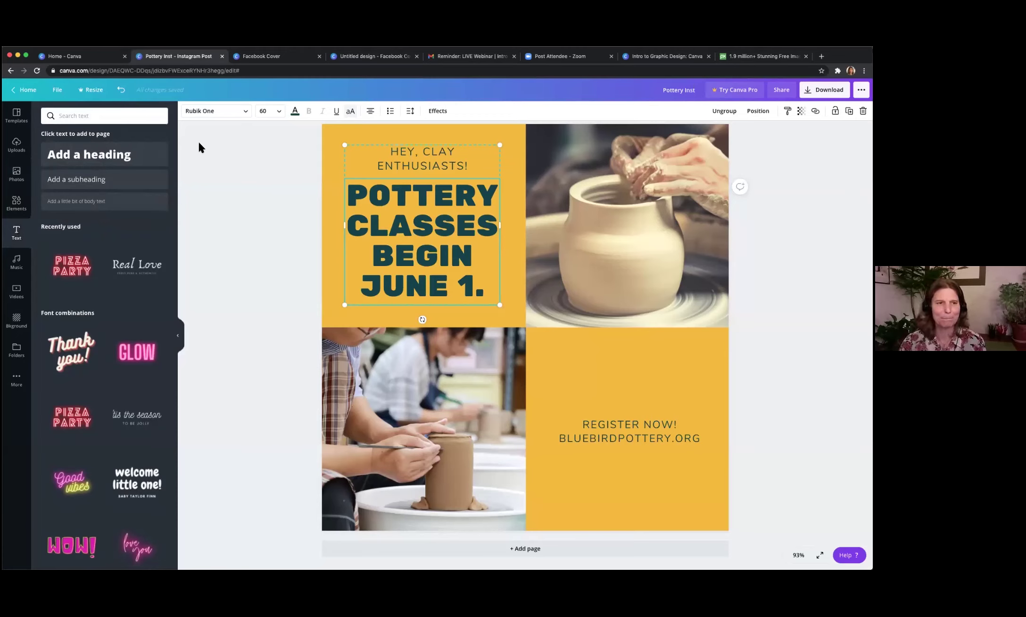
{"action": "left_click", "coordinate": [246, 111]}
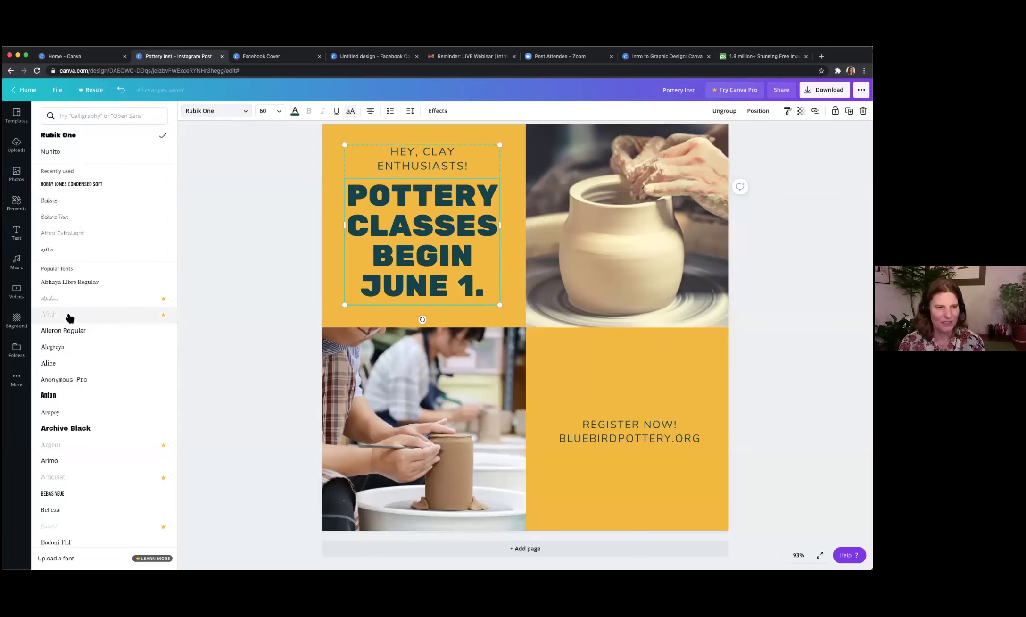
Browse the popular fonts, open the option to upload a font, and dismiss the Canva Pro offer.
{"action": "scroll", "coordinate": [132, 302], "scroll_direction": "down", "scroll_amount": 3}
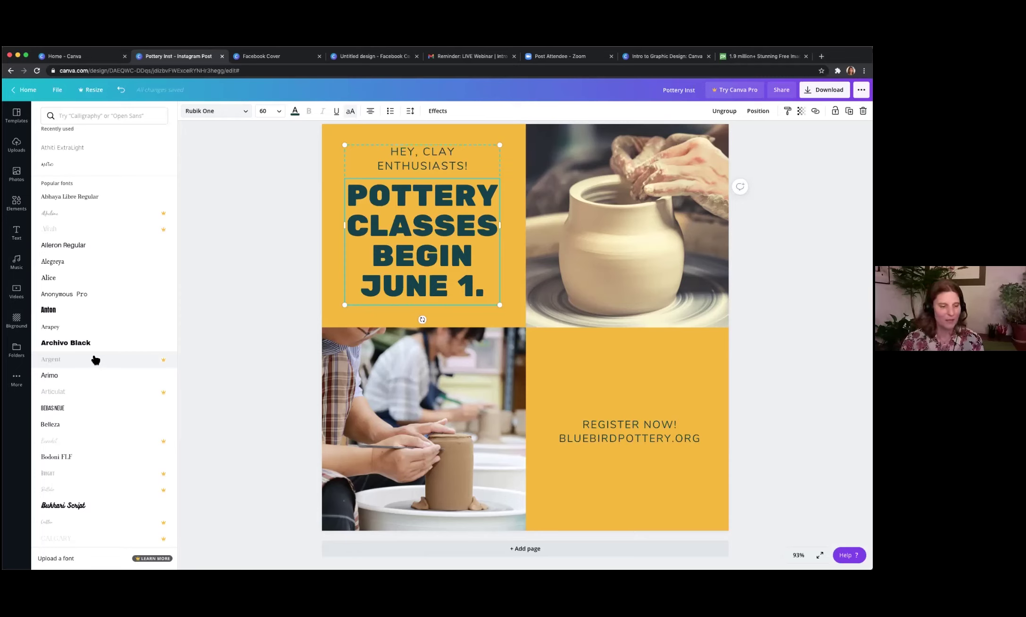
{"action": "left_click", "coordinate": [60, 559]}
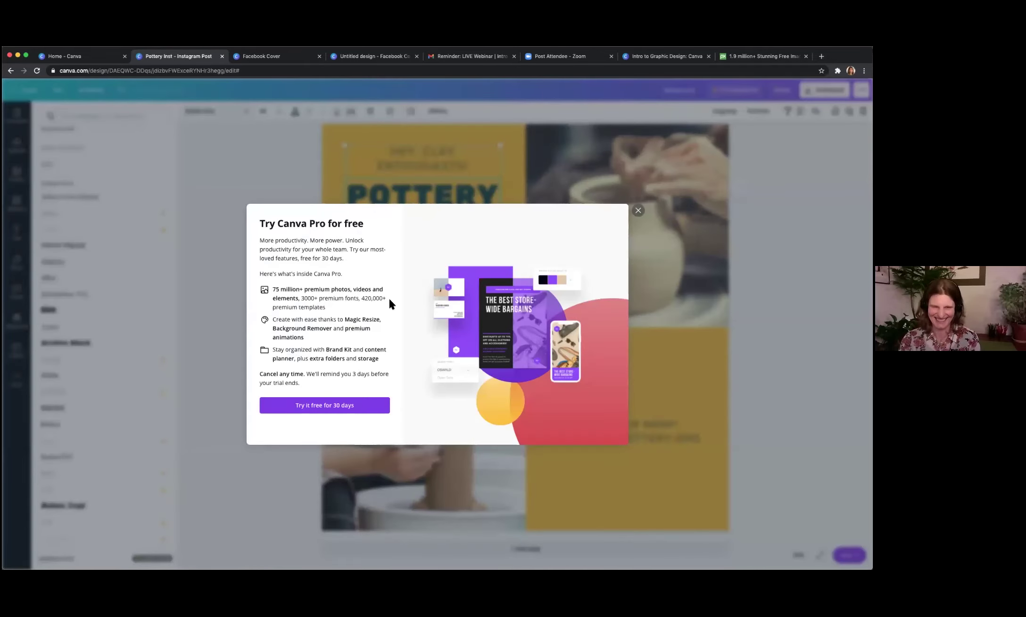
{"action": "left_click", "coordinate": [639, 212]}
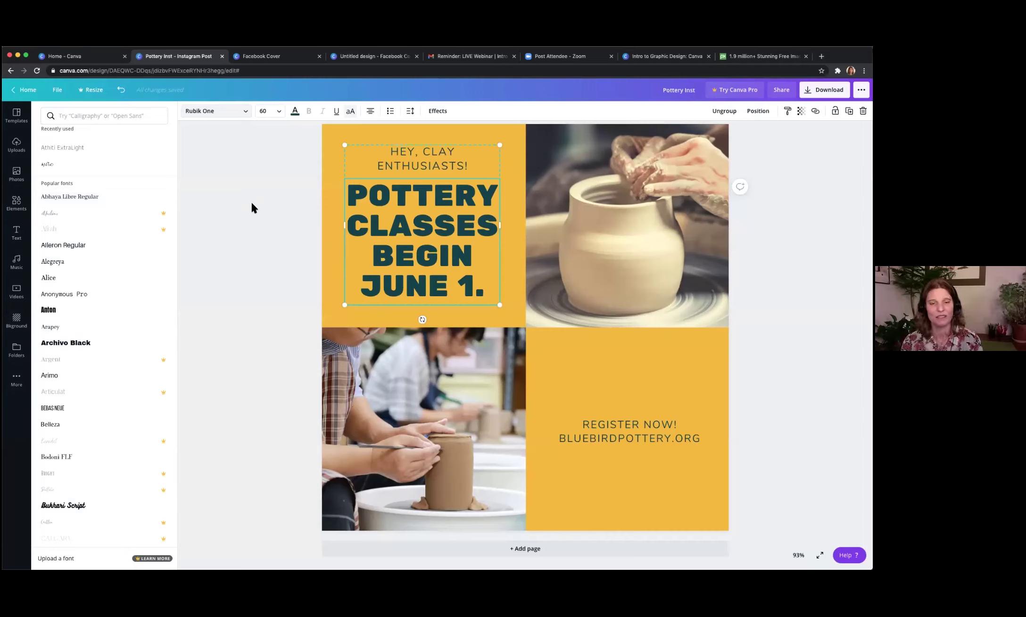
Return to the home page, search for "greeting cards", and open the safety pin baby card template as a new design.
{"action": "left_click", "coordinate": [26, 90]}
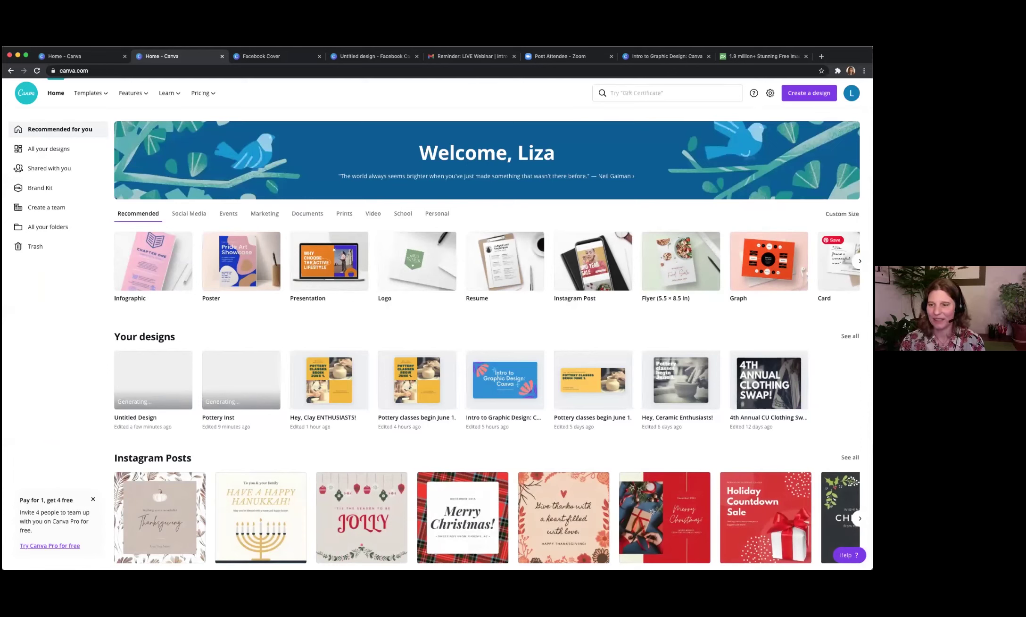
{"action": "left_click", "coordinate": [859, 260]}
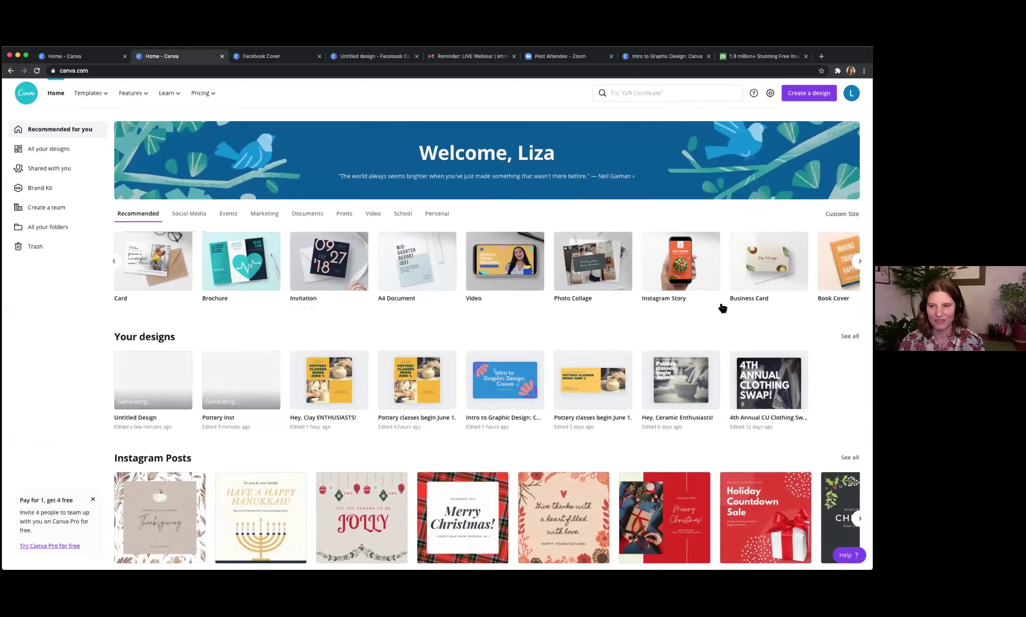
{"action": "left_click", "coordinate": [664, 94]}
{"action": "type", "text": "greeting cards"}
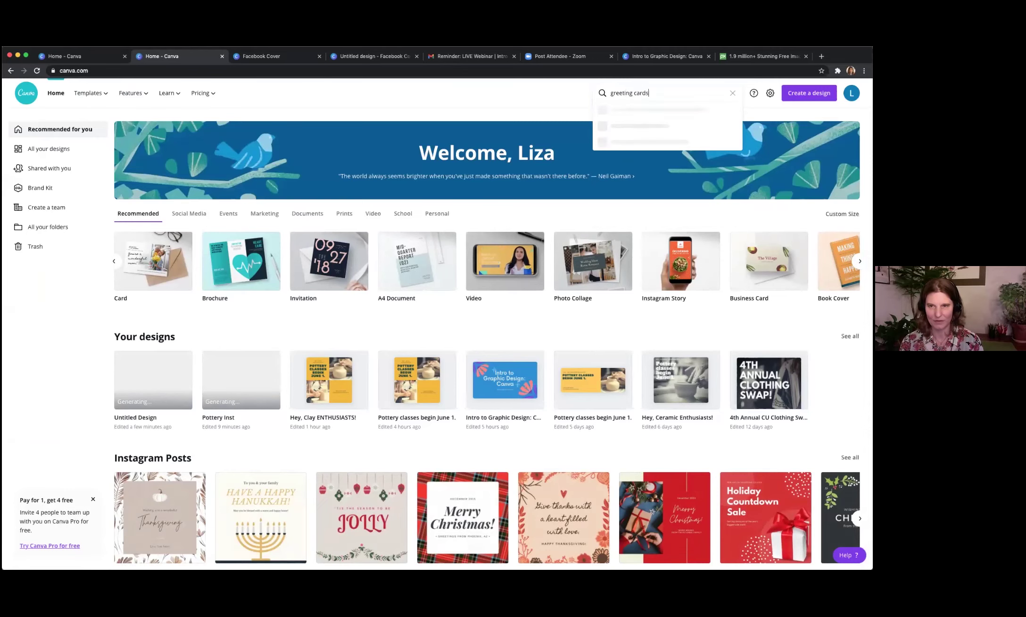
{"action": "key", "text": "Return"}
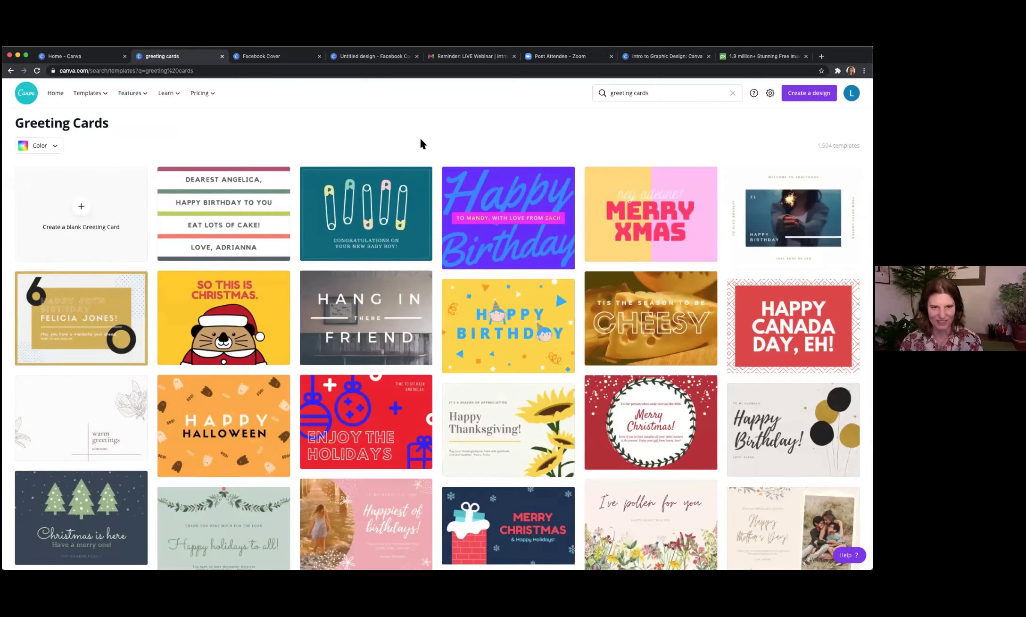
{"action": "left_click", "coordinate": [400, 200]}
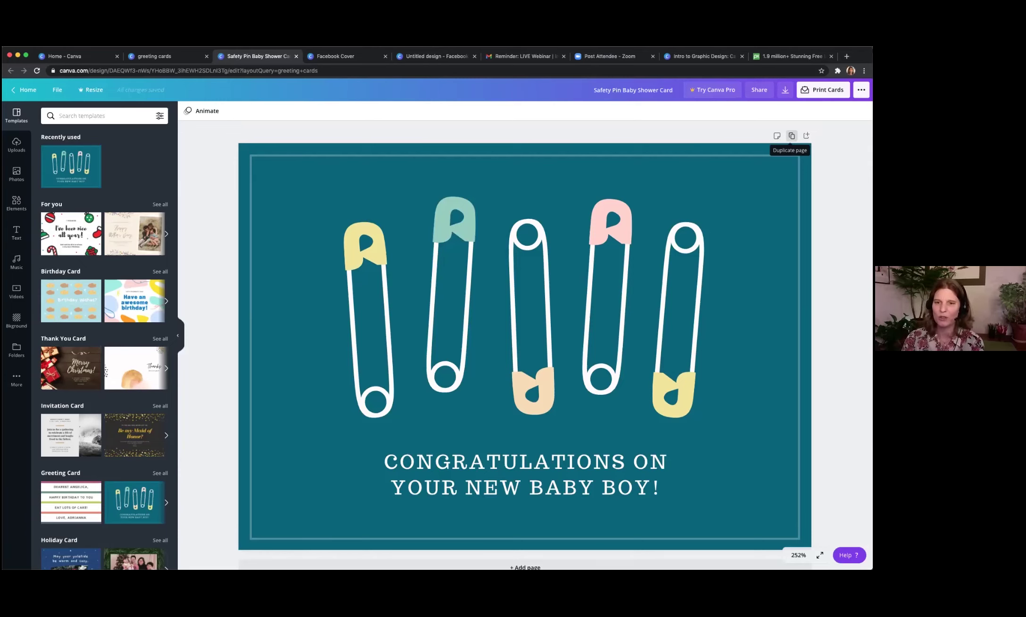
Duplicate the baby card page and delete all five safety pins from the copy.
{"action": "left_click", "coordinate": [792, 136]}
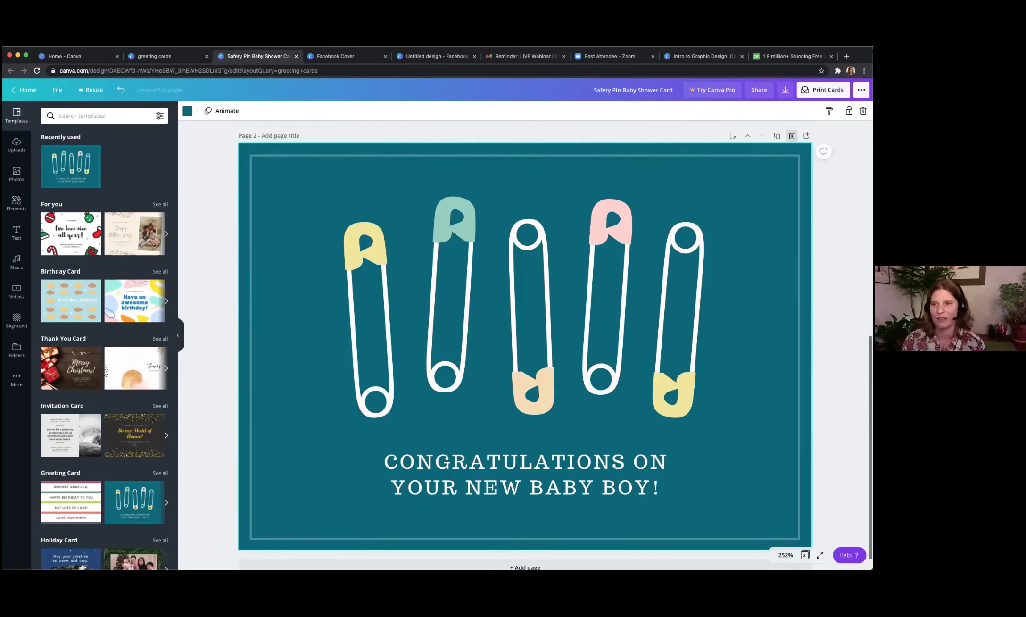
{"action": "left_click", "coordinate": [434, 312]}
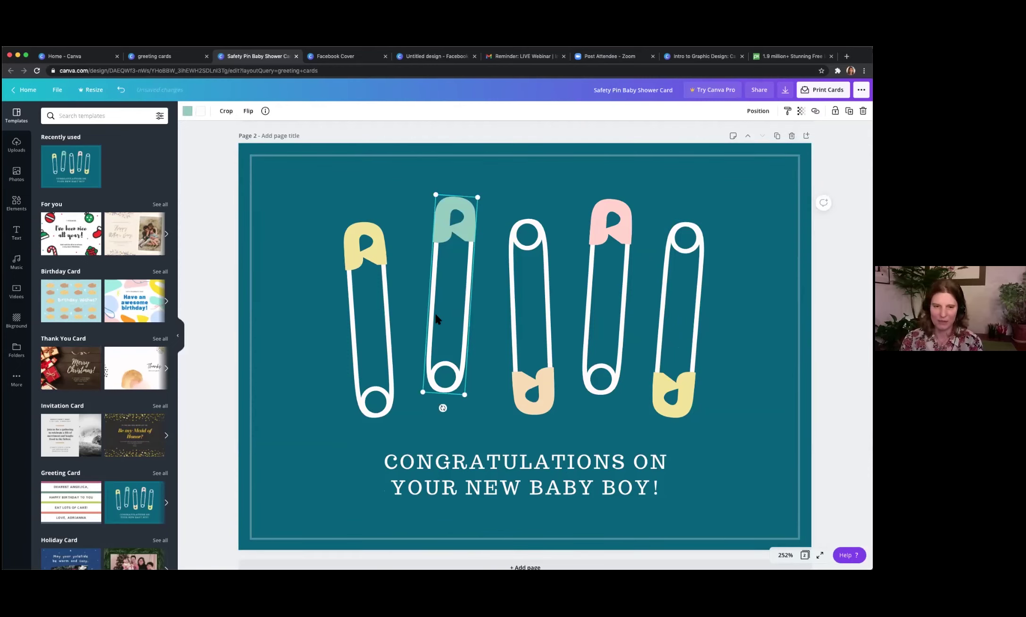
{"action": "key", "text": "Delete"}
{"action": "left_click", "coordinate": [369, 320]}
{"action": "key", "text": "Delete"}
{"action": "left_click", "coordinate": [530, 311]}
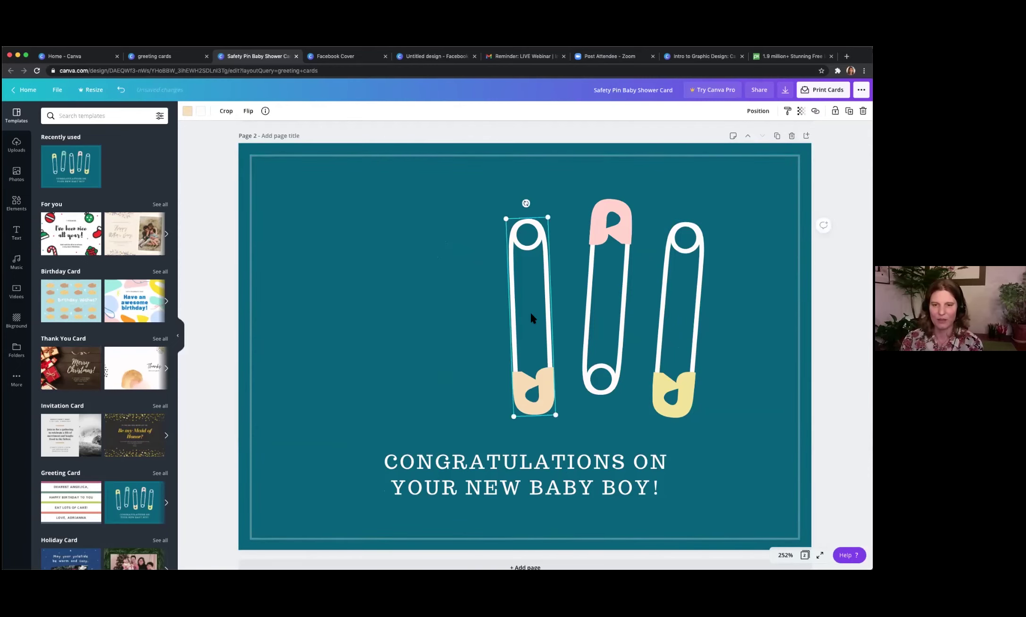
{"action": "key", "text": "Delete"}
{"action": "left_click", "coordinate": [608, 305]}
{"action": "key", "text": "Delete"}
{"action": "left_click", "coordinate": [667, 312]}
{"action": "key", "text": "Delete"}
Move the congratulations text to the upper middle of page 2 and select its wording for editing.
{"action": "left_click", "coordinate": [543, 474]}
{"action": "left_click_drag", "start_coordinate": [540, 461], "coordinate": [527, 270]}
{"action": "double_click", "coordinate": [526, 272]}
{"action": "key", "text": "Right"}
{"action": "key", "text": "shift+Right"}
{"action": "left_click_drag", "start_coordinate": [655, 290], "coordinate": [330, 258]}
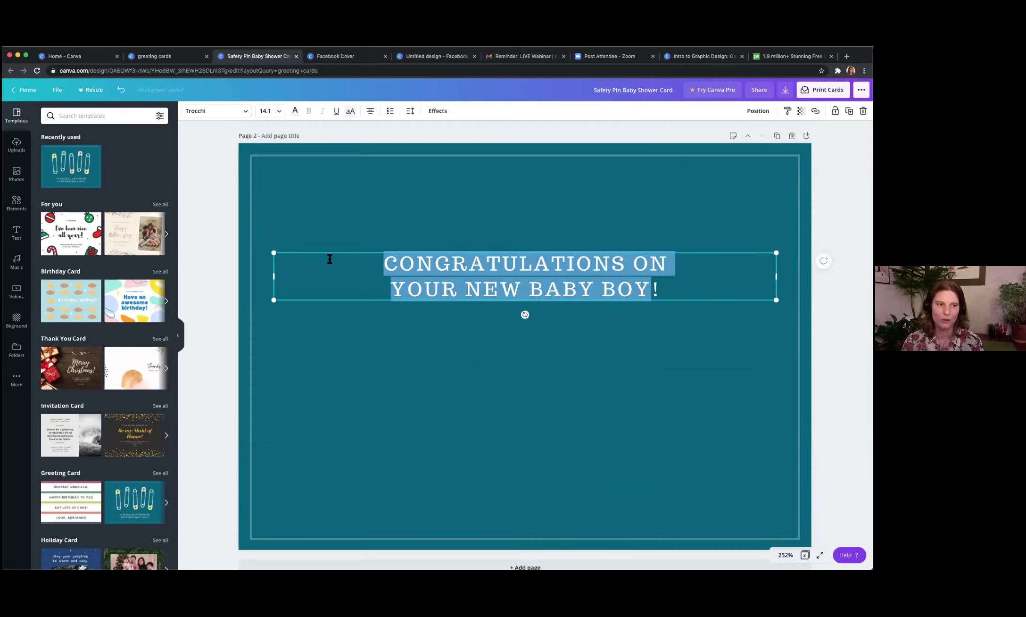
Apply the Merry Christmas gift-box template from the Thank You Card category to page 2 and browse the other card categories.
{"action": "left_click", "coordinate": [74, 365]}
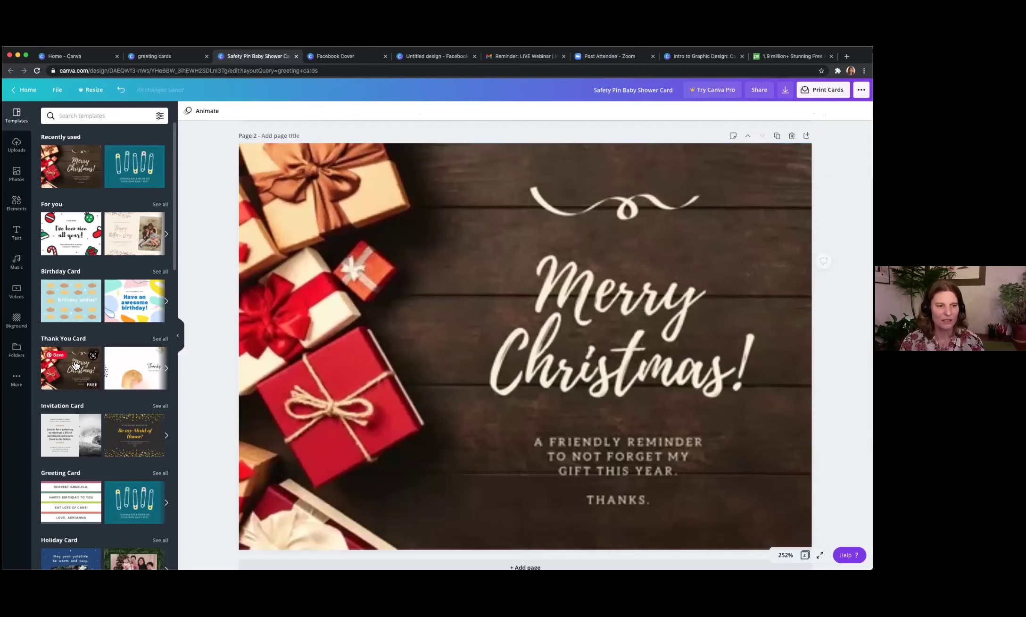
{"action": "left_click", "coordinate": [466, 409]}
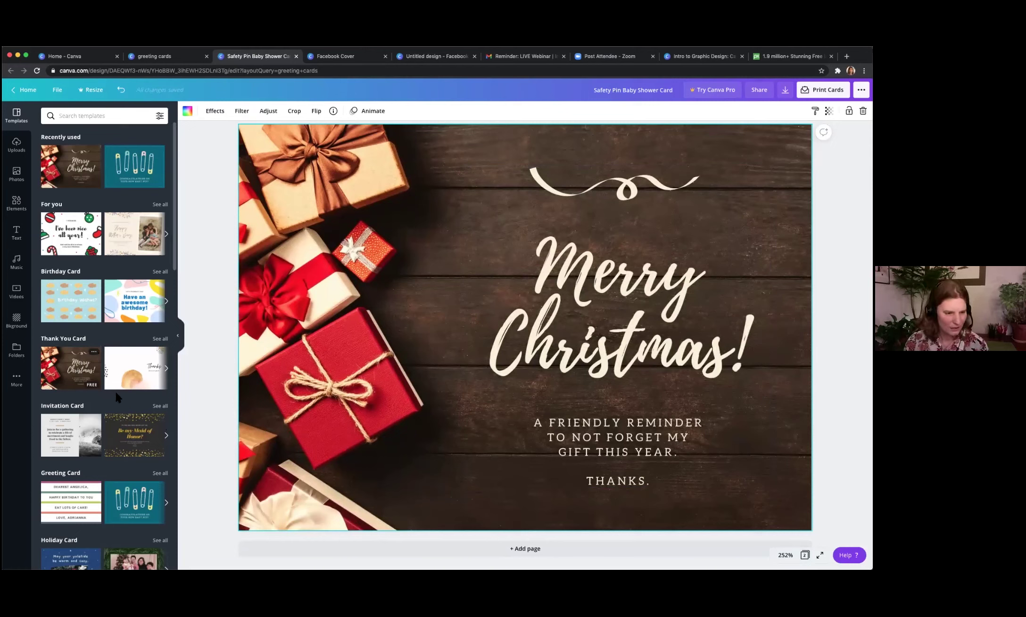
{"action": "scroll", "coordinate": [129, 423], "scroll_direction": "down", "scroll_amount": 3}
{"action": "scroll", "coordinate": [128, 427], "scroll_direction": "down", "scroll_amount": 2}
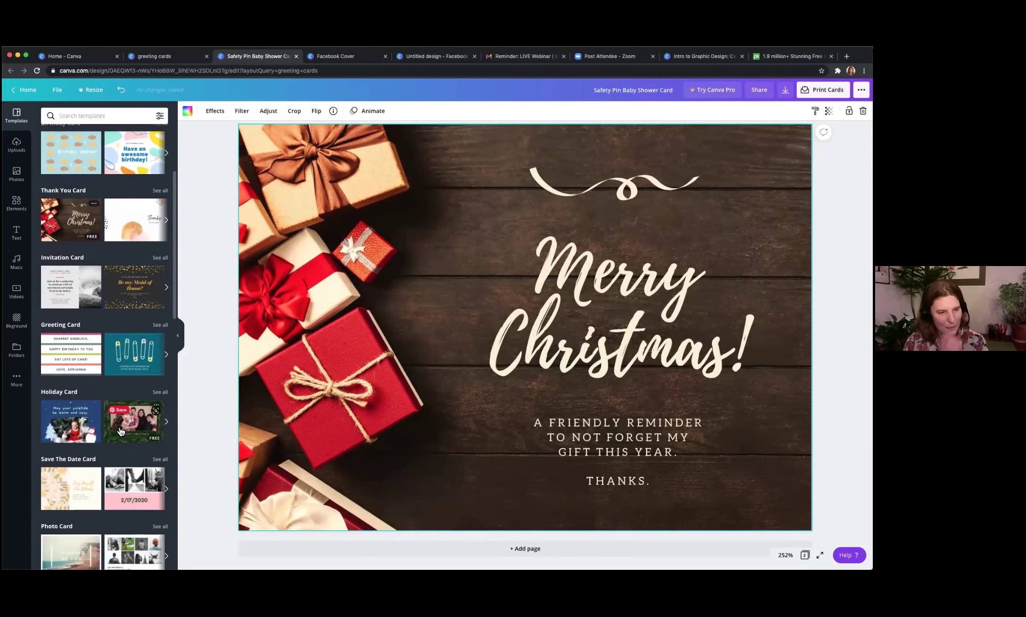
{"action": "scroll", "coordinate": [121, 431], "scroll_direction": "down", "scroll_amount": 4}
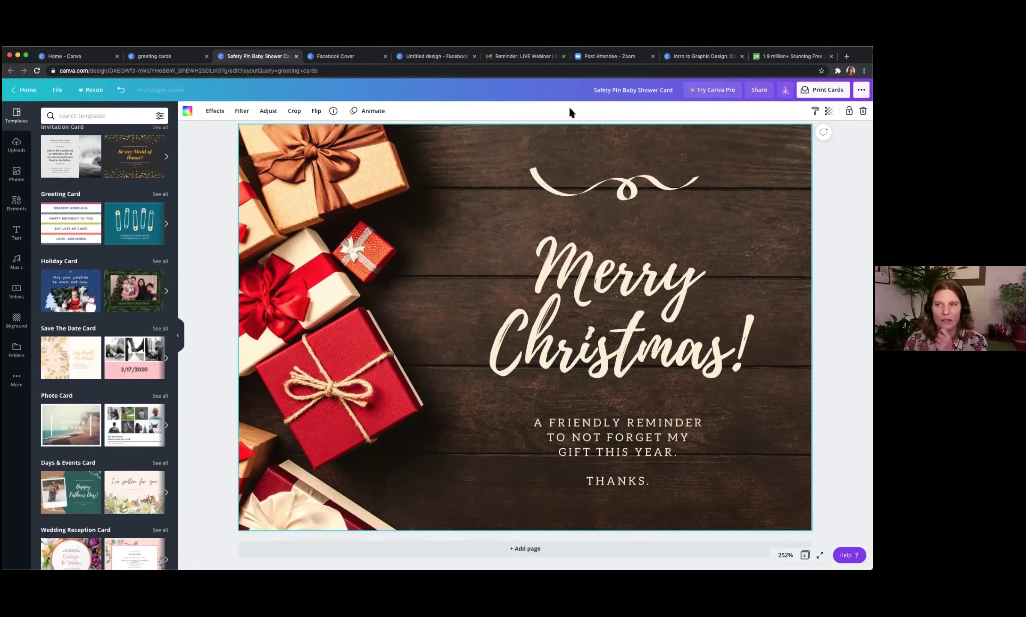
From the home page, look up "card", choose Folded Card (Portrait), and open the gold family photo "Give Thanks!" template.
{"action": "left_click", "coordinate": [34, 94]}
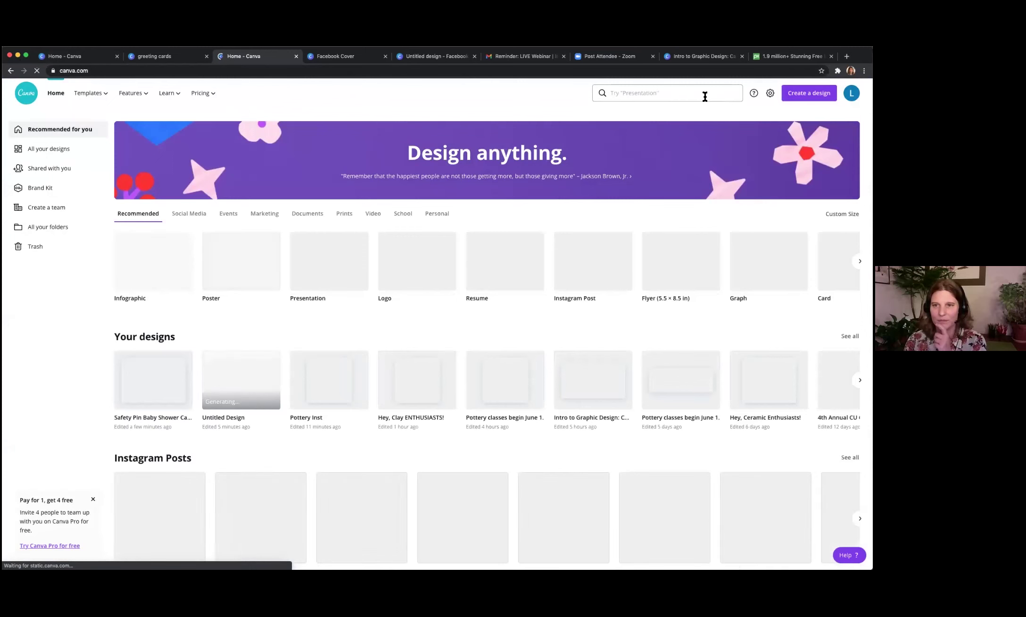
{"action": "left_click", "coordinate": [705, 94]}
{"action": "type", "text": "card"}
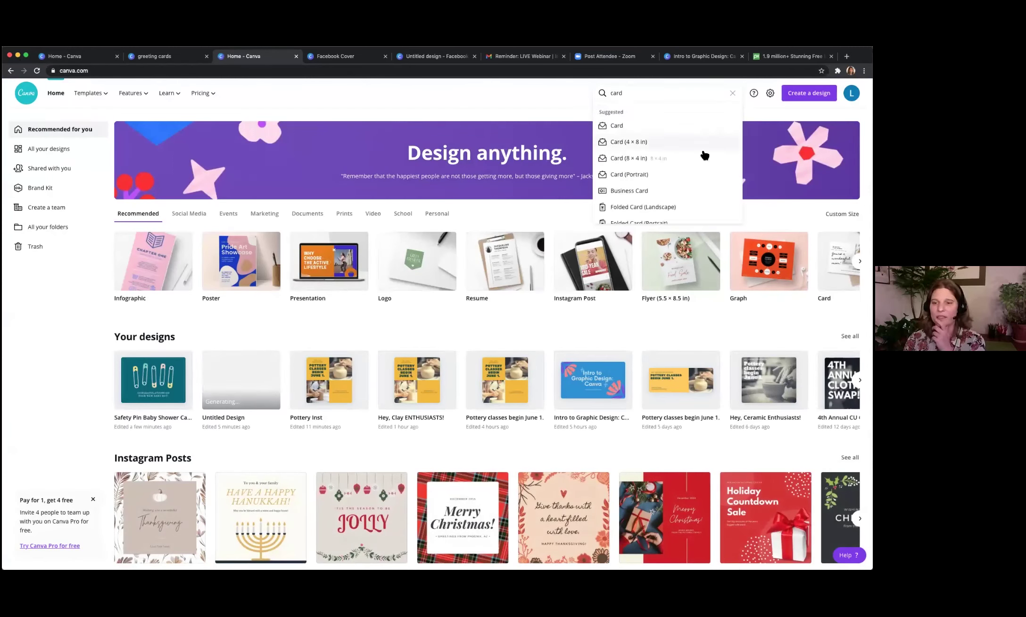
{"action": "scroll", "coordinate": [704, 156], "scroll_direction": "down", "scroll_amount": 2}
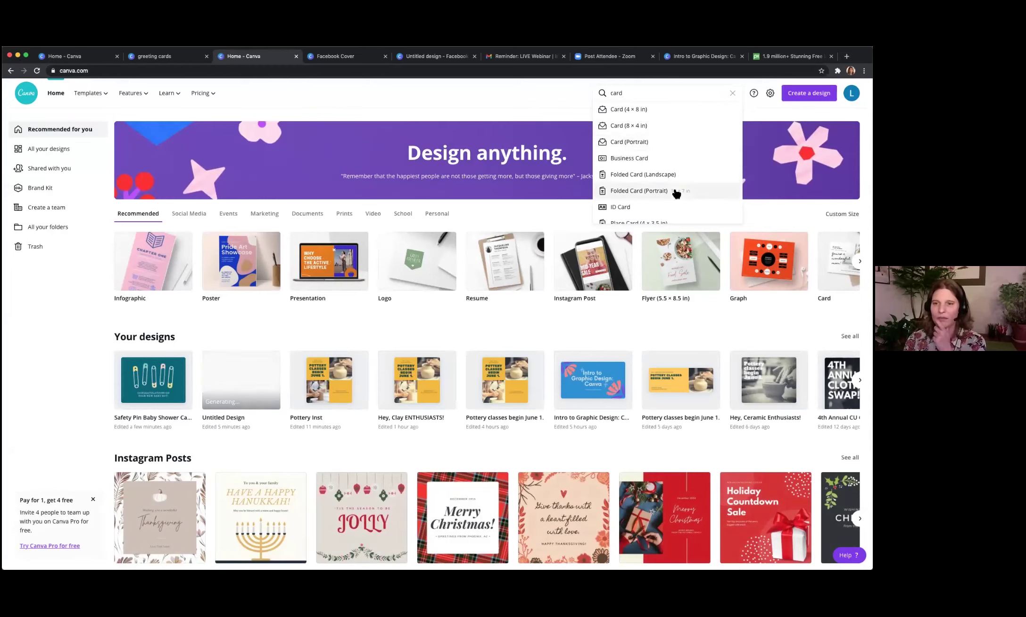
{"action": "left_click", "coordinate": [638, 193]}
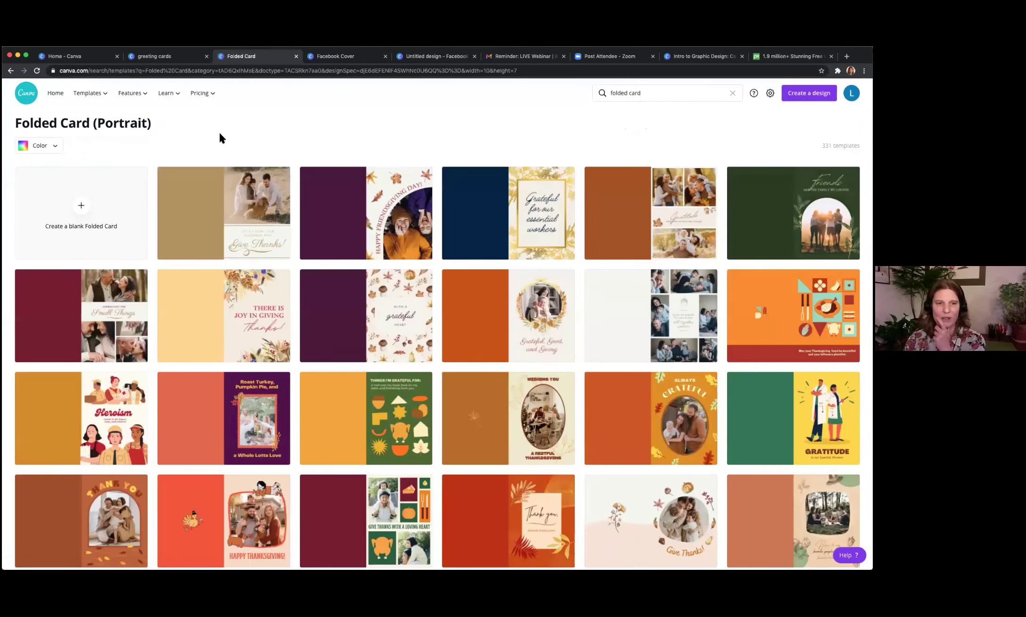
{"action": "left_click", "coordinate": [220, 189]}
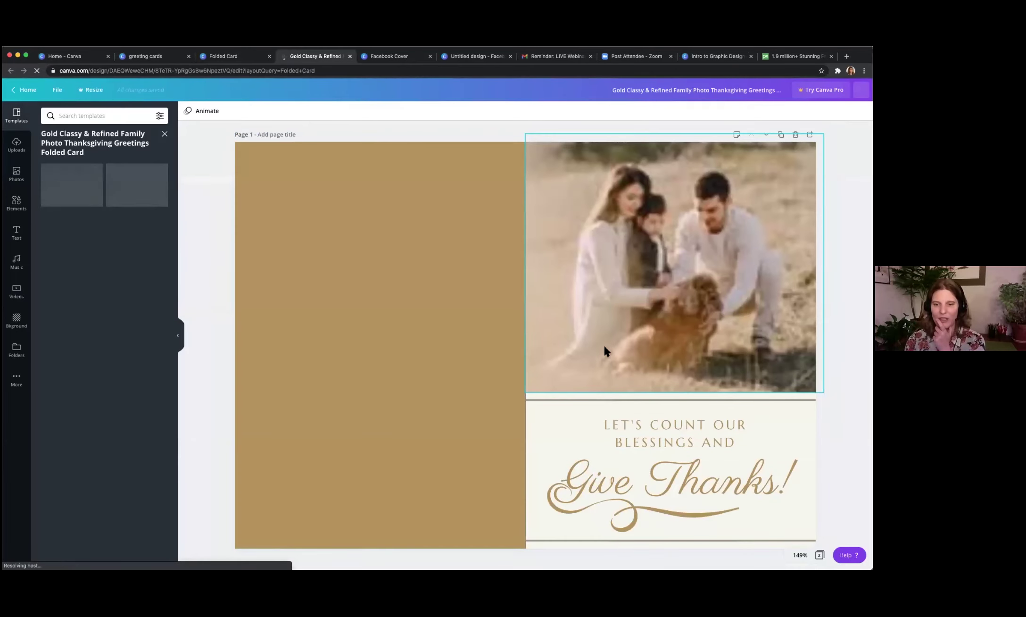
Examine both pages of the Thanksgiving folded card and its print ordering options, and close the design.
{"action": "scroll", "coordinate": [603, 344], "scroll_direction": "down", "scroll_amount": 10}
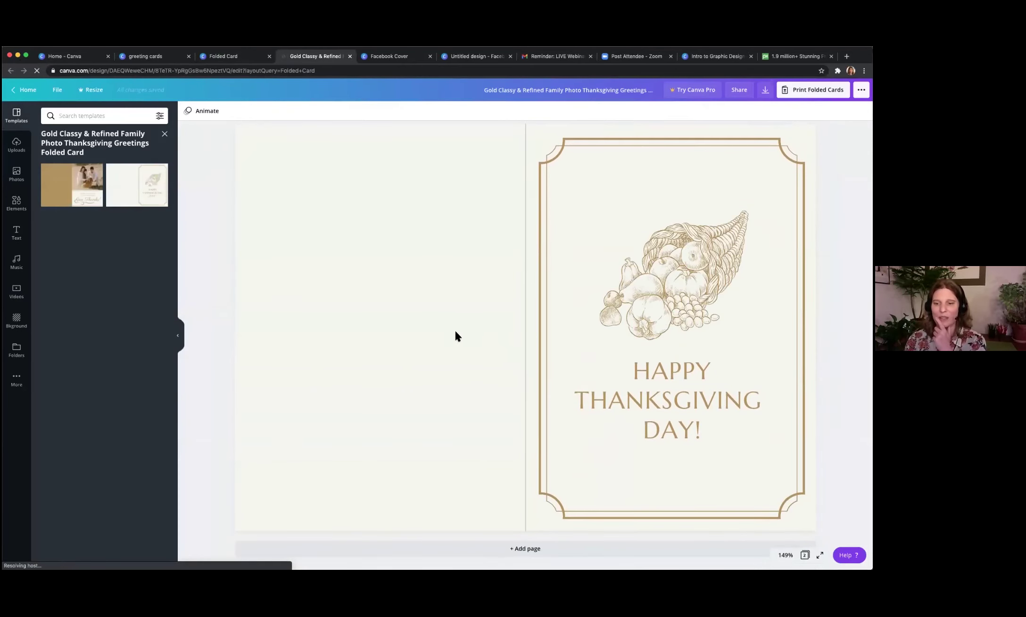
{"action": "scroll", "coordinate": [456, 333], "scroll_direction": "up", "scroll_amount": 3}
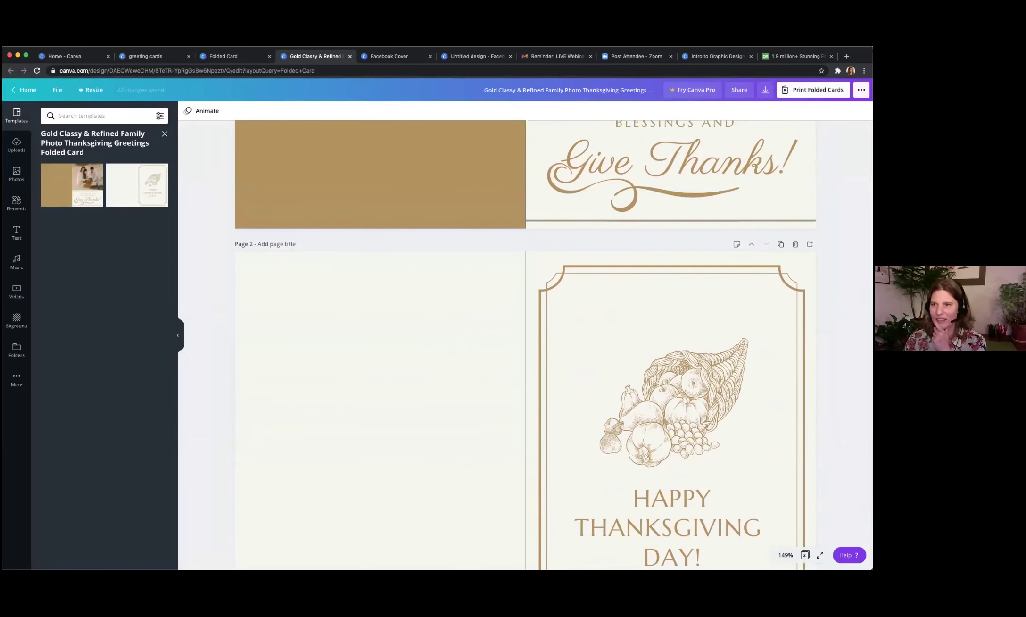
{"action": "left_click", "coordinate": [813, 89]}
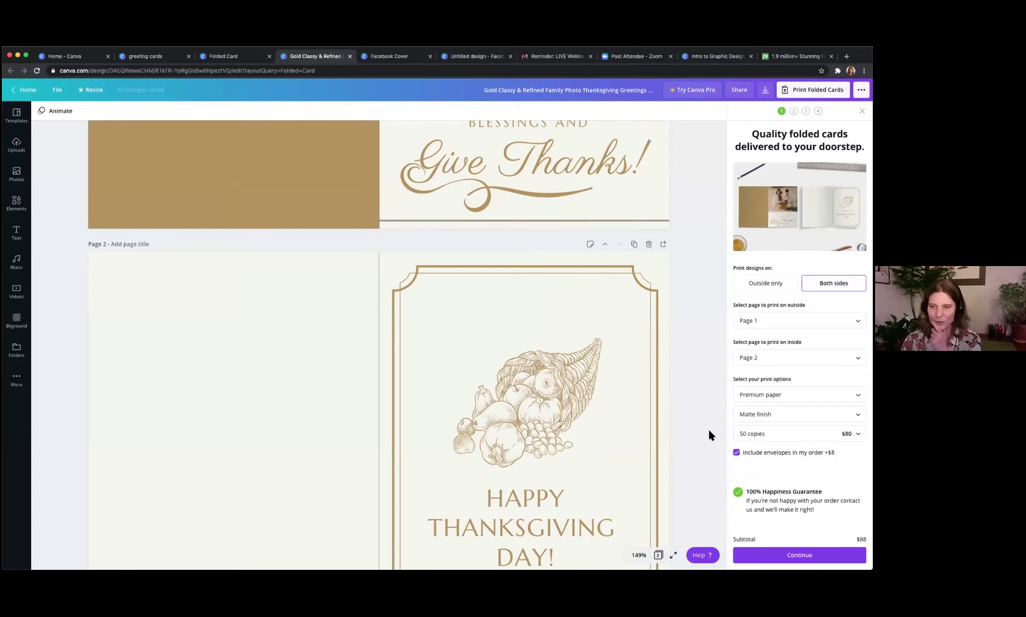
{"action": "scroll", "coordinate": [638, 380], "scroll_direction": "up", "scroll_amount": 2}
{"action": "scroll", "coordinate": [638, 381], "scroll_direction": "up", "scroll_amount": 6}
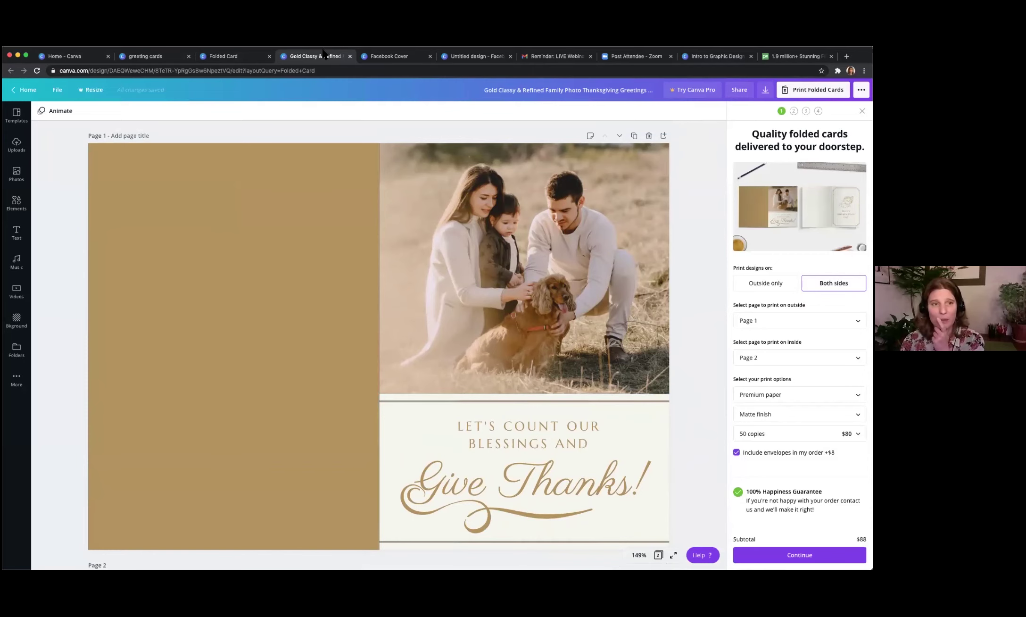
{"action": "left_click", "coordinate": [349, 57]}
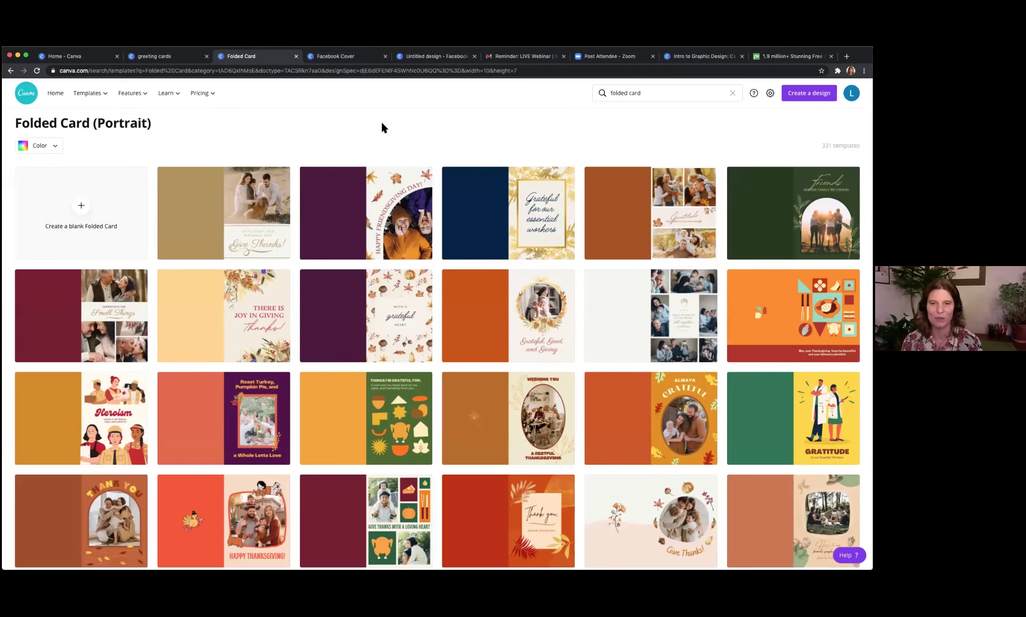
Visit the template overview, look up "card" from the home page, and show the Place Card (4 × 3.5 in) templates.
{"action": "left_click", "coordinate": [73, 95]}
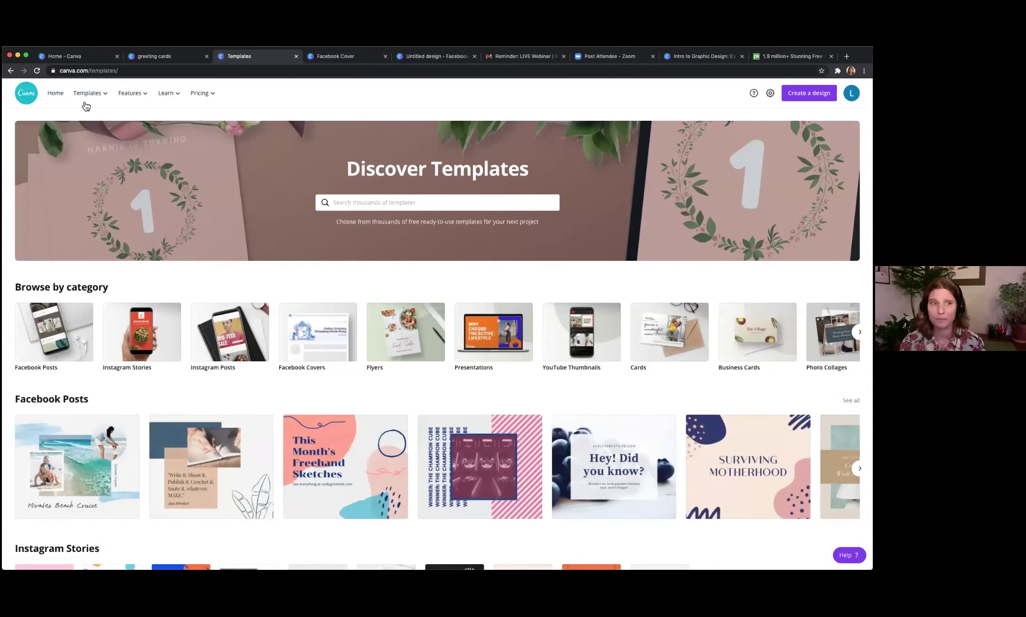
{"action": "left_click", "coordinate": [55, 94]}
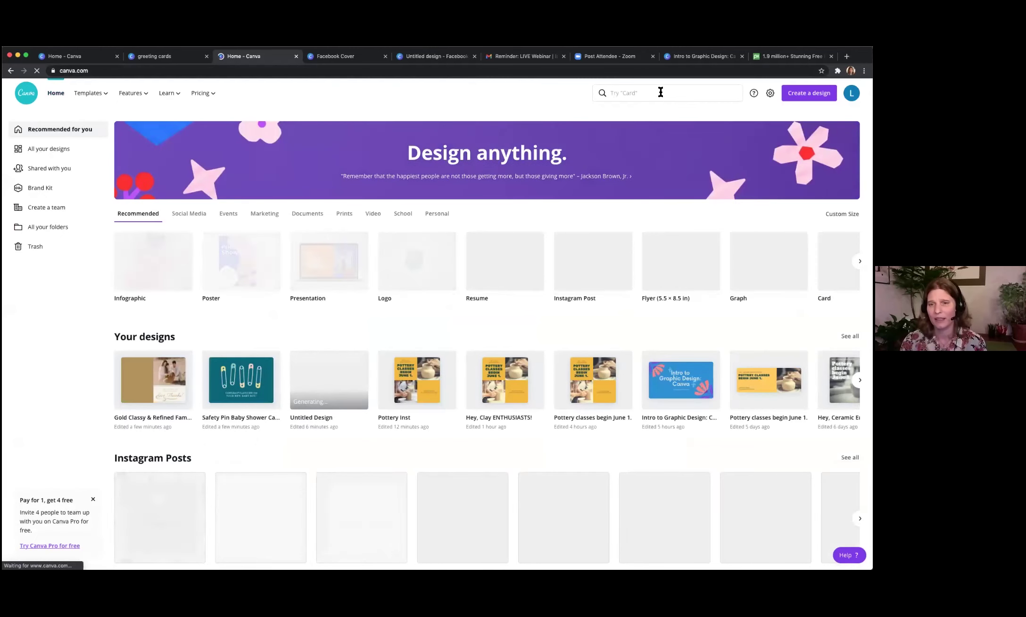
{"action": "left_click", "coordinate": [659, 94]}
{"action": "type", "text": "card"}
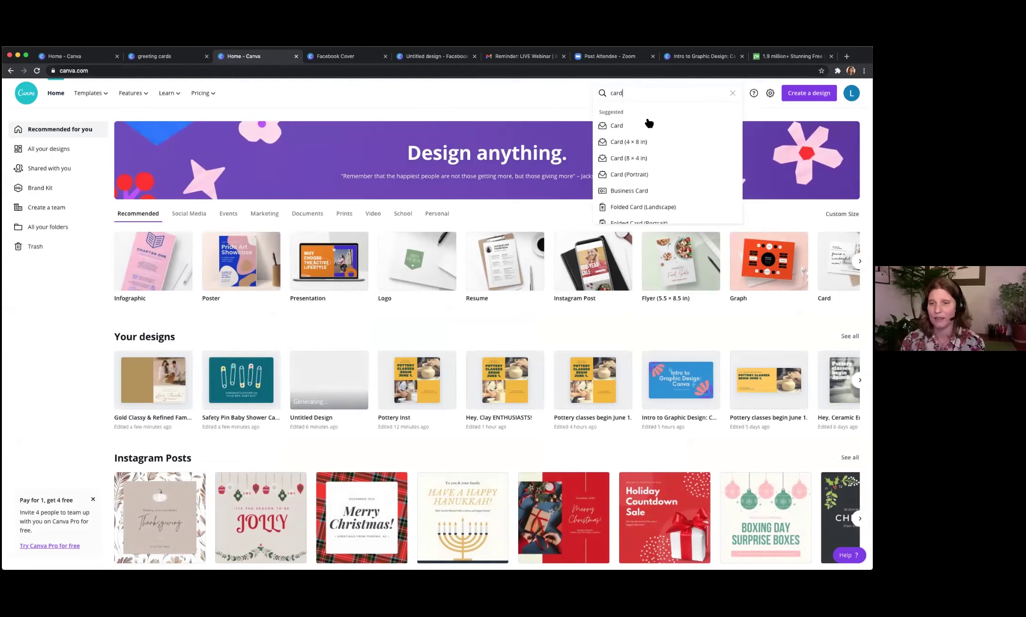
{"action": "scroll", "coordinate": [649, 165], "scroll_direction": "down", "scroll_amount": 3}
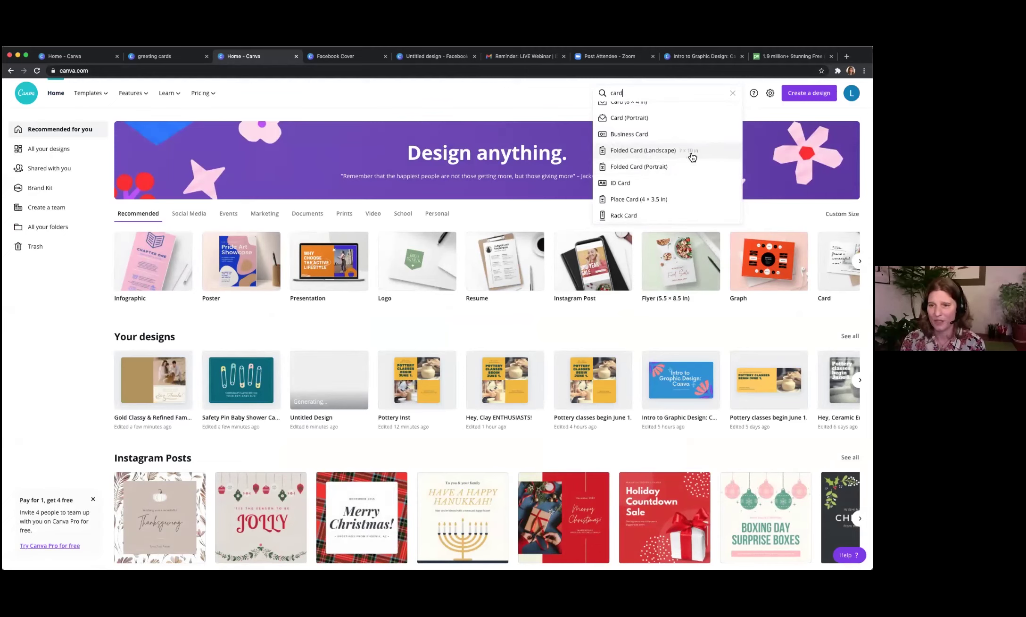
{"action": "left_click", "coordinate": [635, 204]}
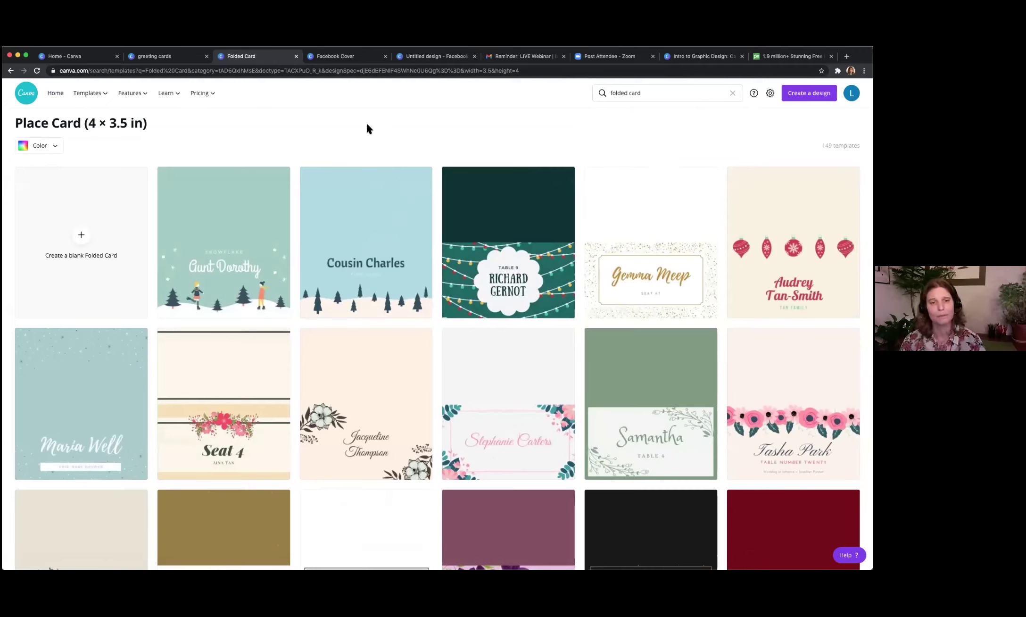
Return to the home page and move the Safety Pin Baby Shower Card design to the trash.
{"action": "left_click", "coordinate": [51, 97]}
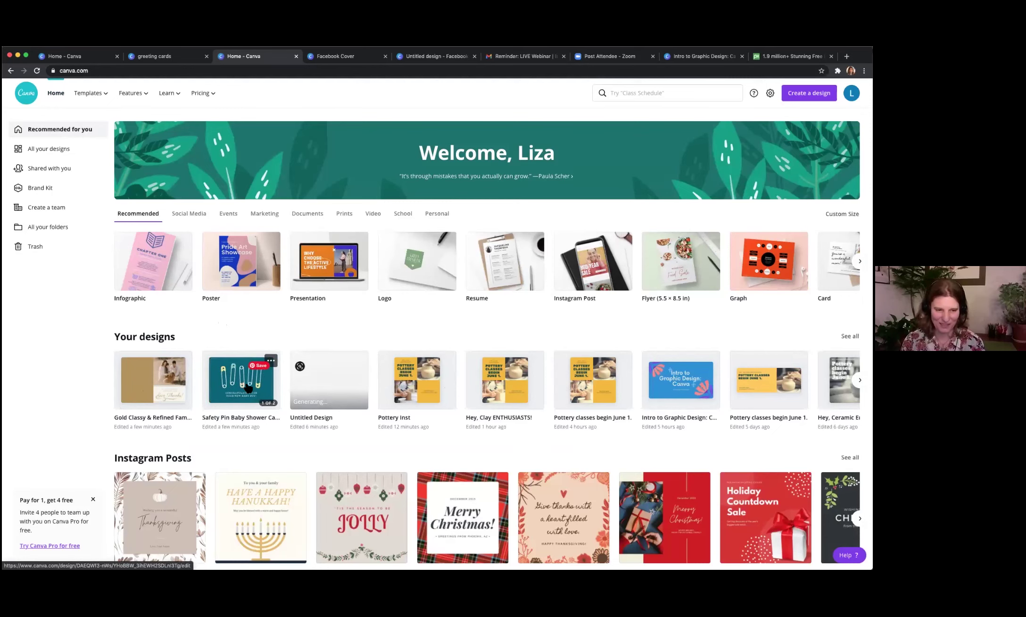
{"action": "left_click", "coordinate": [273, 362]}
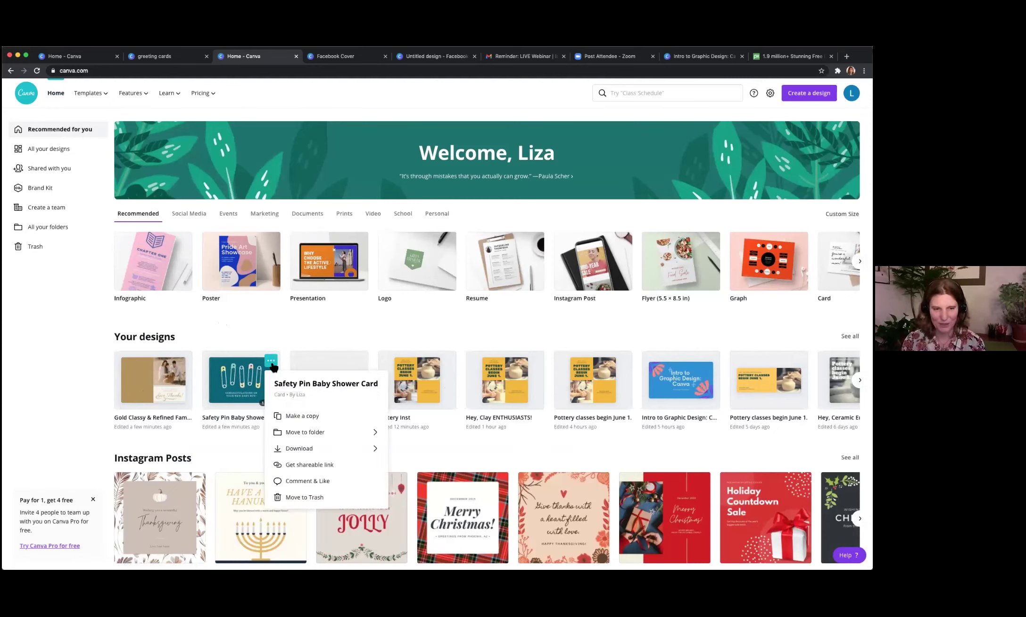
{"action": "left_click", "coordinate": [317, 500]}
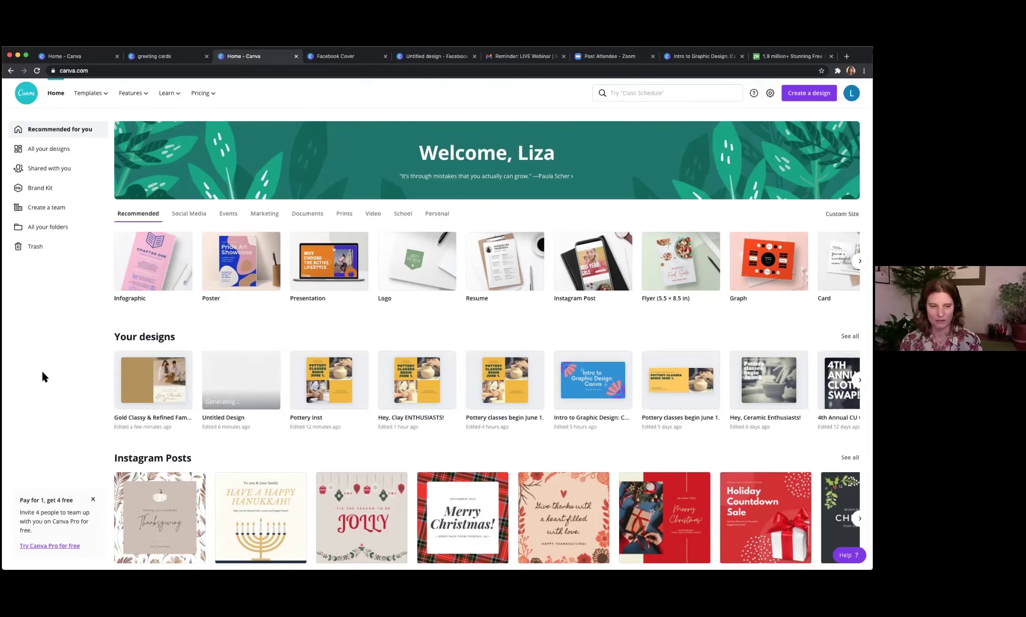
Open the Intro to Graphic Design: Canva presentation from the recent designs.
{"action": "left_click", "coordinate": [594, 384]}
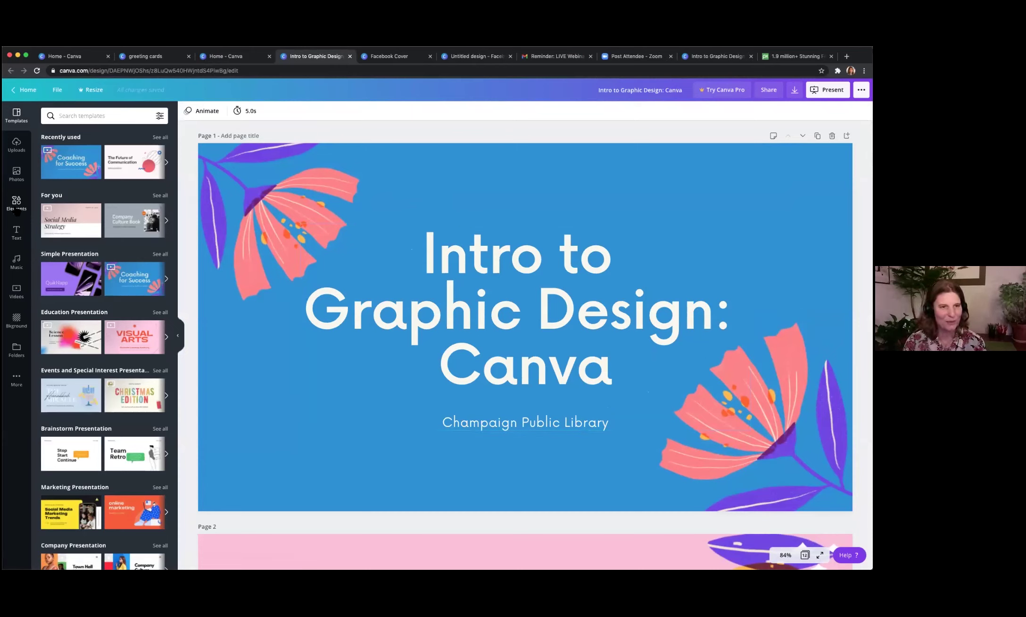
Examine the elements library's collections of lines, shapes, frames, stickers, charts, grids and themed illustrations.
{"action": "left_click", "coordinate": [17, 203]}
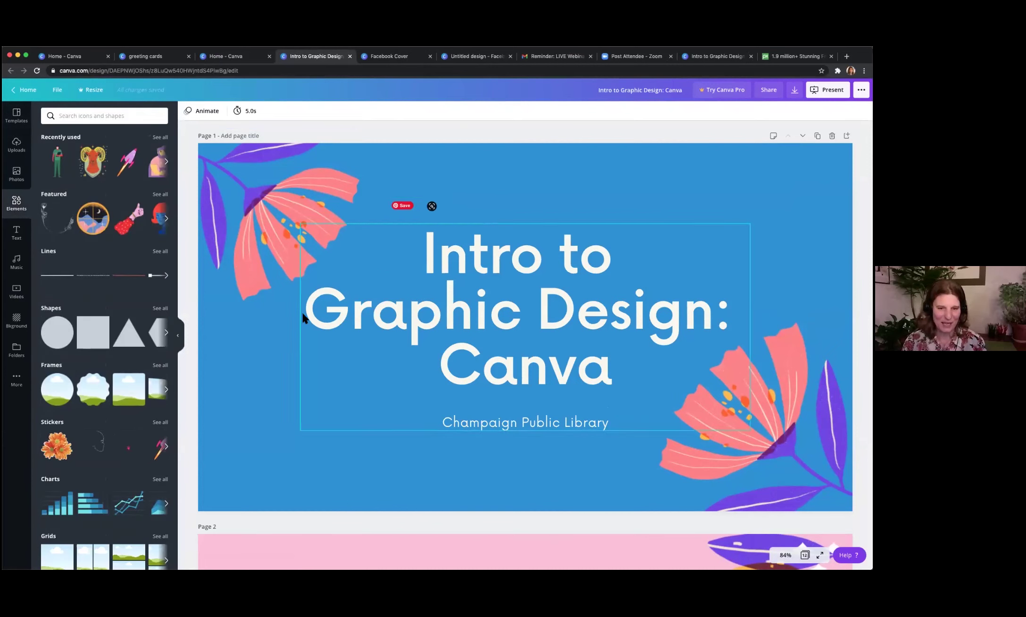
{"action": "scroll", "coordinate": [125, 377], "scroll_direction": "down", "scroll_amount": 3}
{"action": "scroll", "coordinate": [125, 376], "scroll_direction": "down", "scroll_amount": 12}
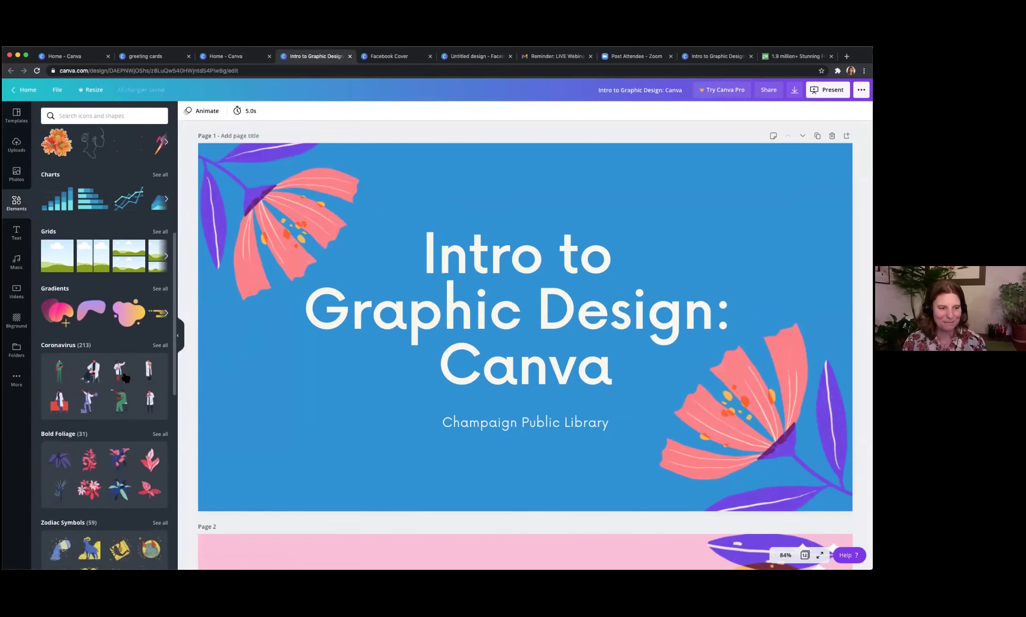
{"action": "scroll", "coordinate": [123, 376], "scroll_direction": "down", "scroll_amount": 14}
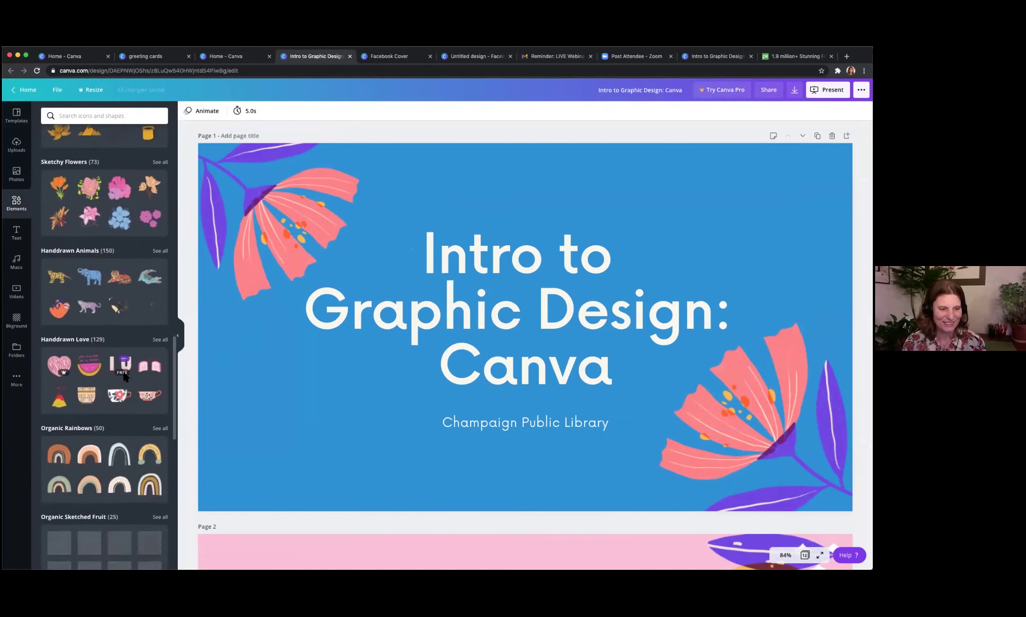
{"action": "scroll", "coordinate": [125, 377], "scroll_direction": "down", "scroll_amount": 12}
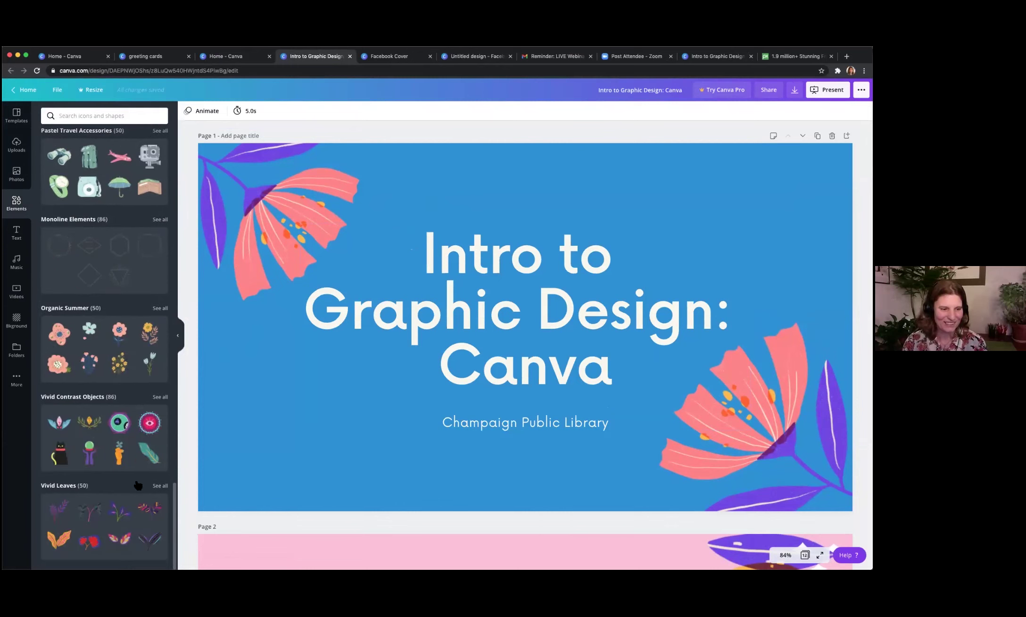
{"action": "scroll", "coordinate": [134, 483], "scroll_direction": "up", "scroll_amount": 6}
{"action": "scroll", "coordinate": [132, 475], "scroll_direction": "up", "scroll_amount": 8}
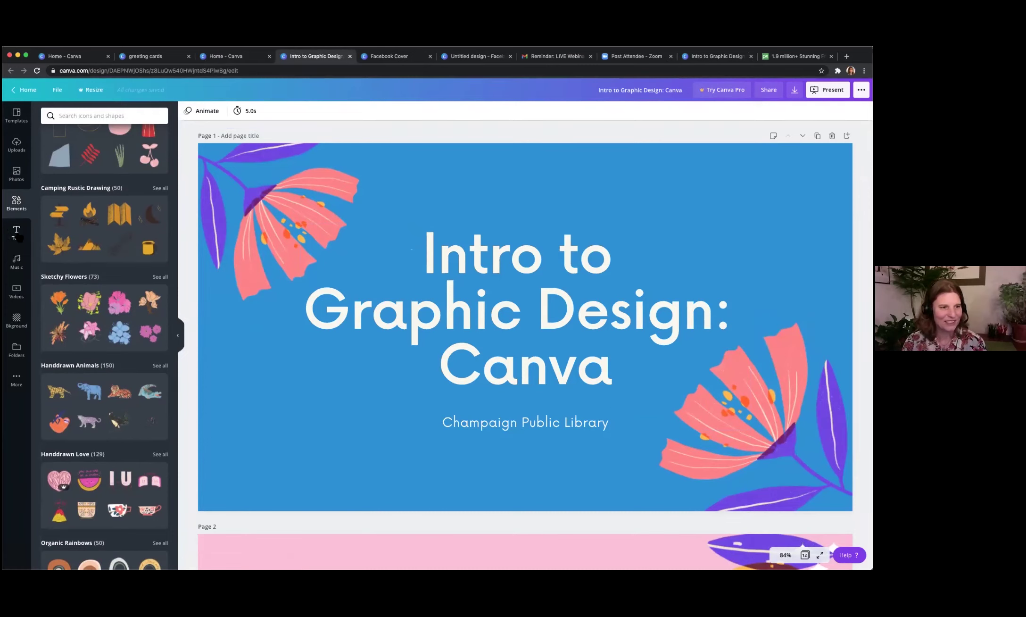
{"action": "scroll", "coordinate": [106, 222], "scroll_direction": "up", "scroll_amount": 8}
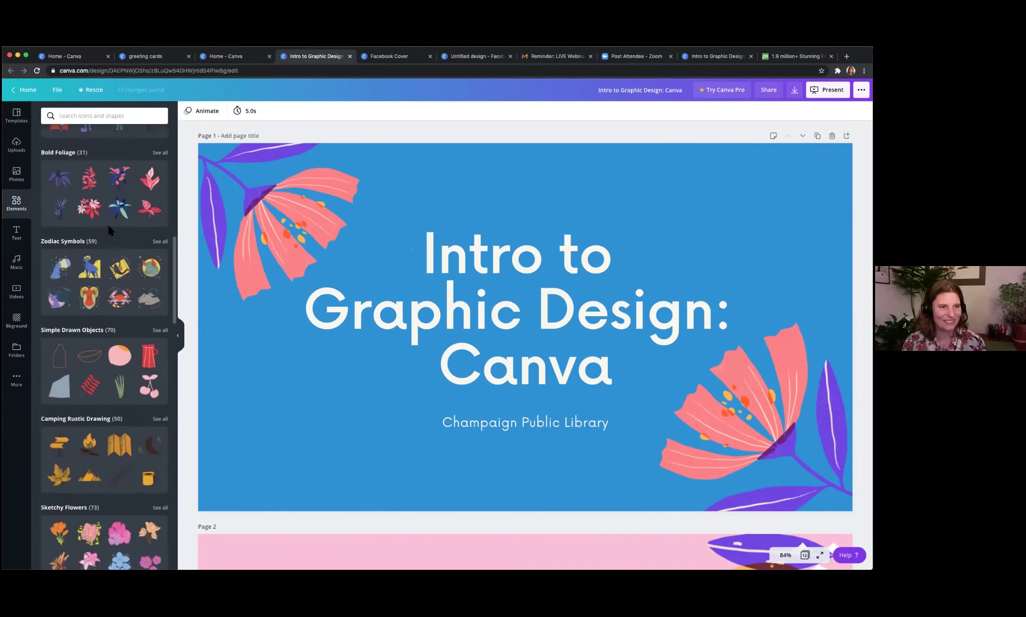
{"action": "scroll", "coordinate": [107, 224], "scroll_direction": "up", "scroll_amount": 8}
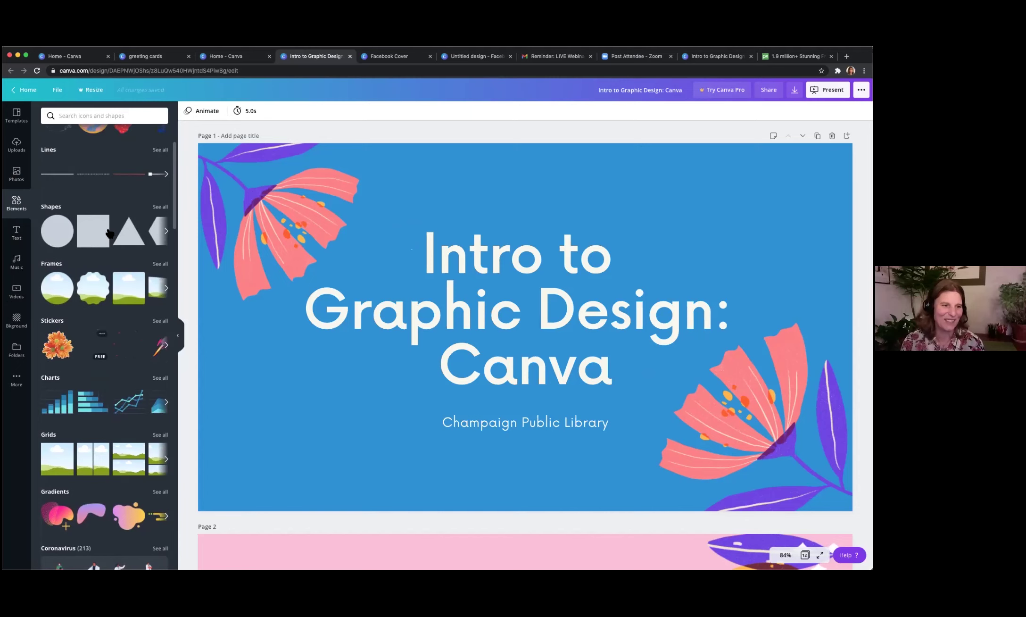
Place the flower-filled envelope sticker from the full Stickers collection on page 1 and delete it.
{"action": "left_click", "coordinate": [161, 321]}
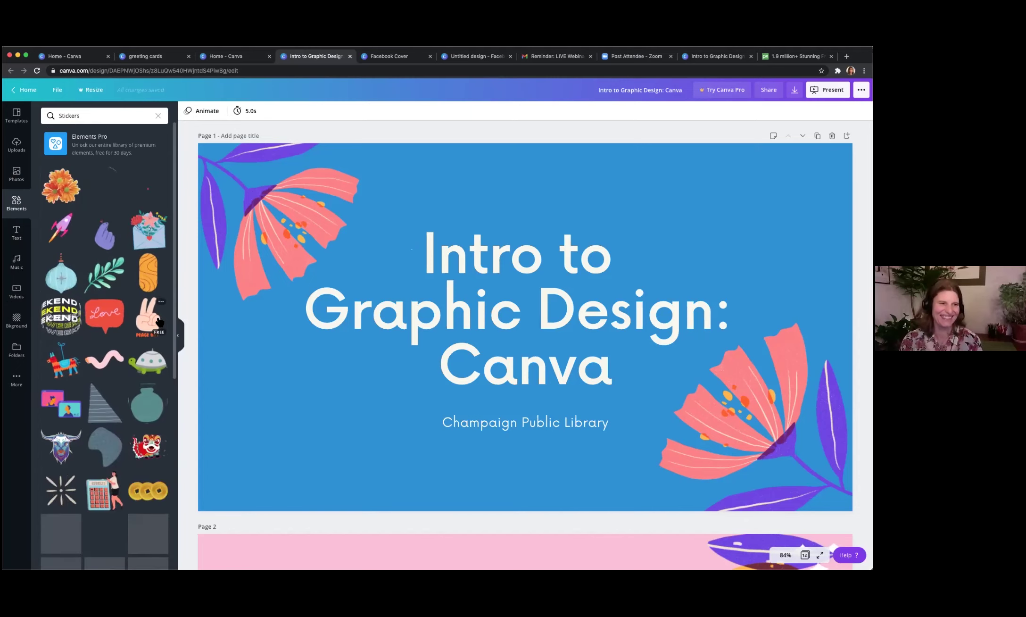
{"action": "left_click_drag", "start_coordinate": [148, 231], "coordinate": [386, 213]}
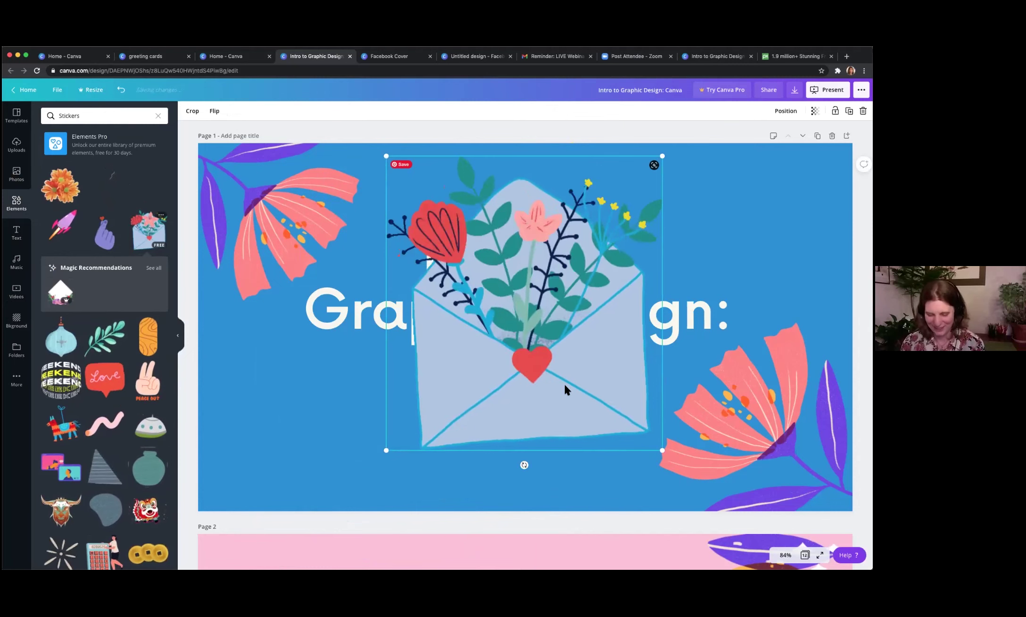
{"action": "key", "text": "Delete"}
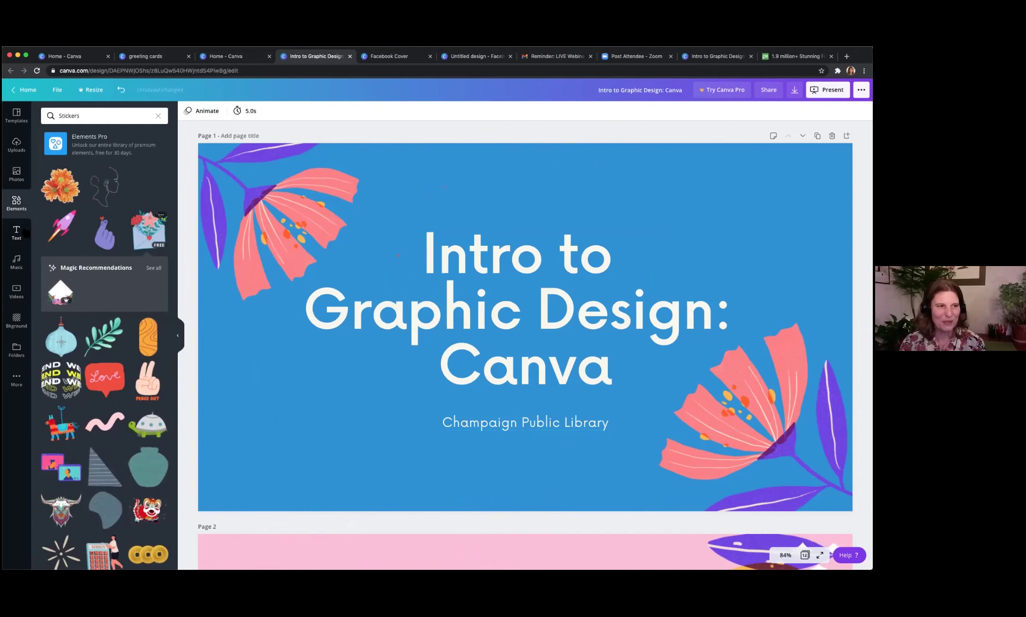
Return to the elements overview and show the full Bold Foliage collection.
{"action": "left_click", "coordinate": [17, 205]}
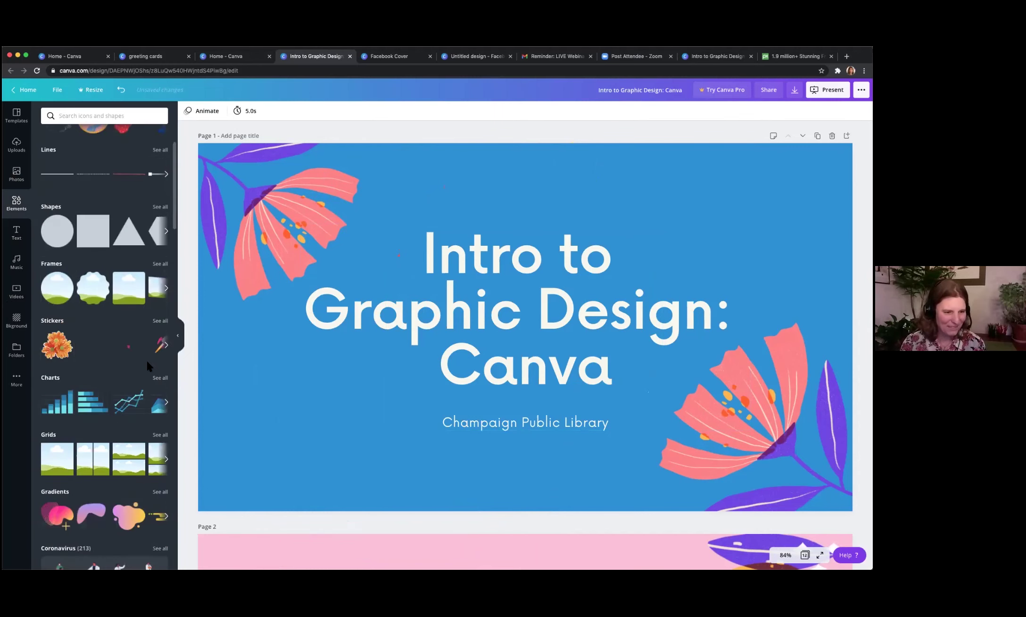
{"action": "scroll", "coordinate": [146, 361], "scroll_direction": "down", "scroll_amount": 4}
{"action": "scroll", "coordinate": [150, 367], "scroll_direction": "down", "scroll_amount": 3}
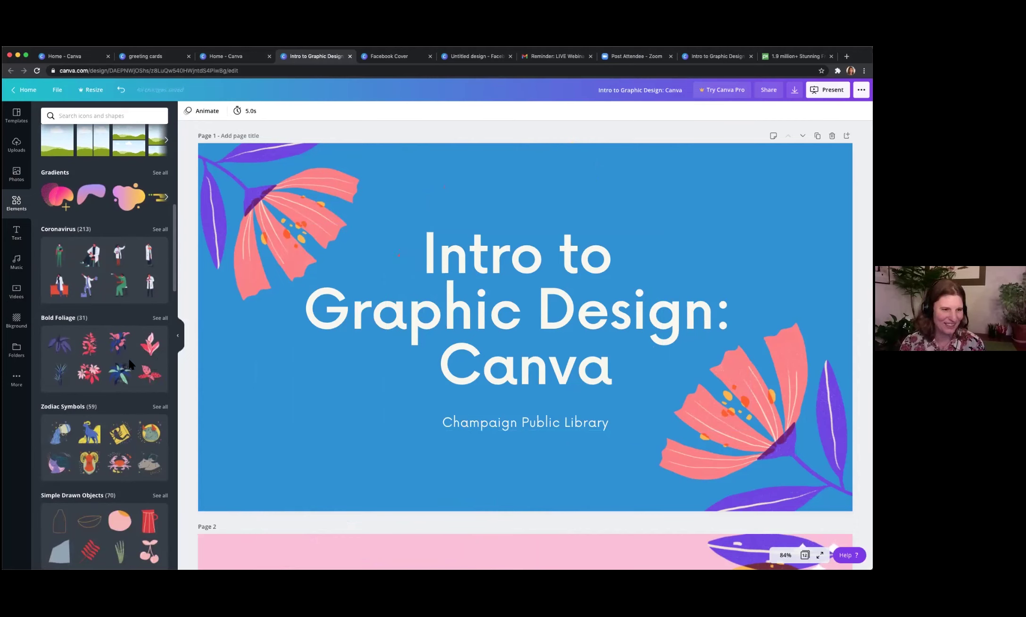
{"action": "left_click", "coordinate": [159, 320]}
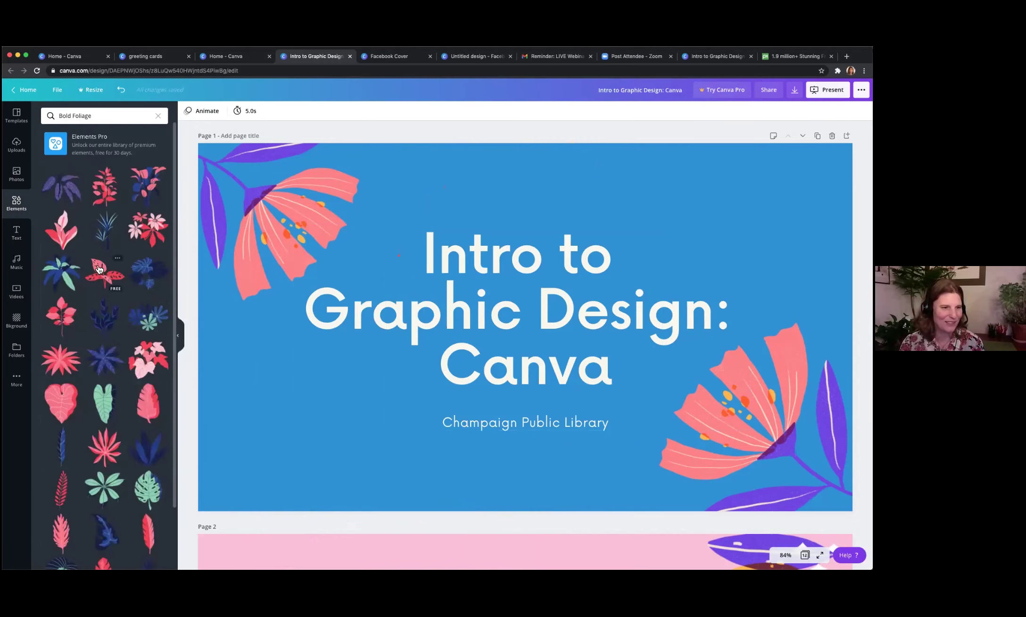
{"action": "scroll", "coordinate": [93, 389], "scroll_direction": "down", "scroll_amount": 3}
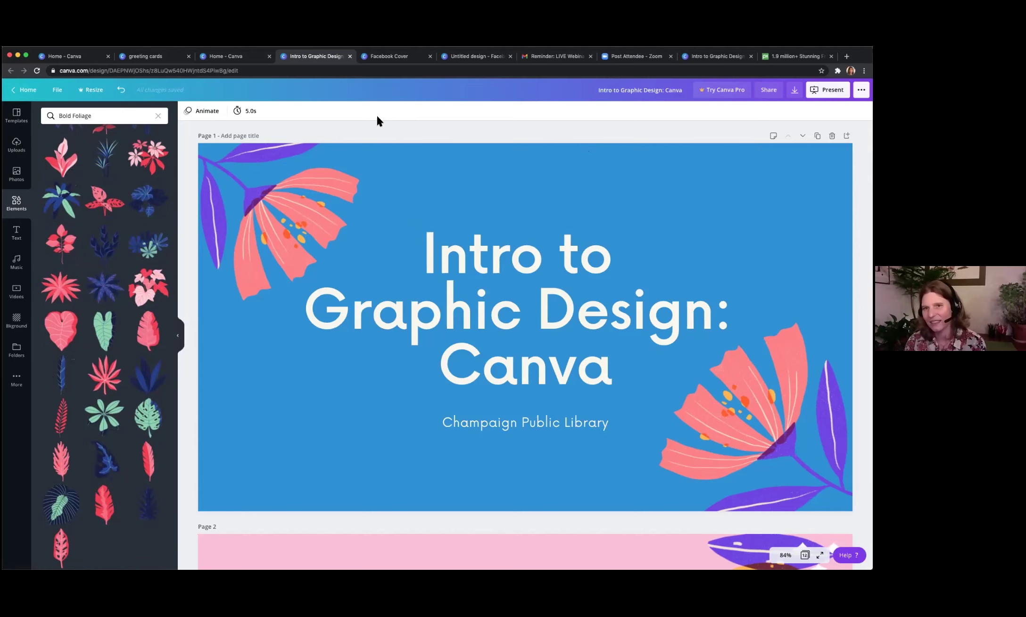
Leave the presentation for the home page and show the design types for School.
{"action": "left_click", "coordinate": [34, 94]}
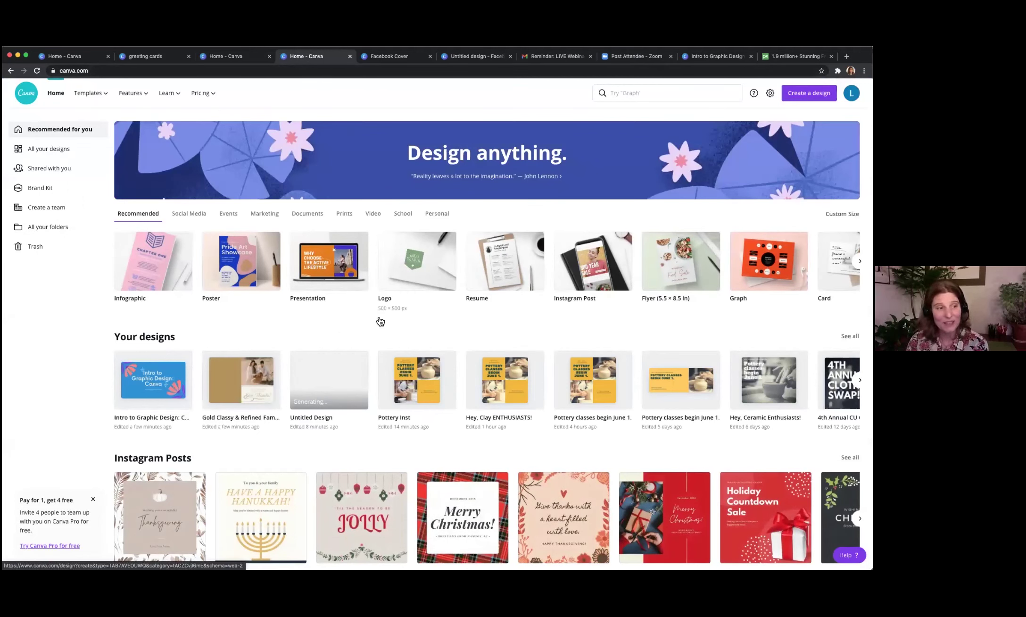
{"action": "left_click", "coordinate": [402, 214]}
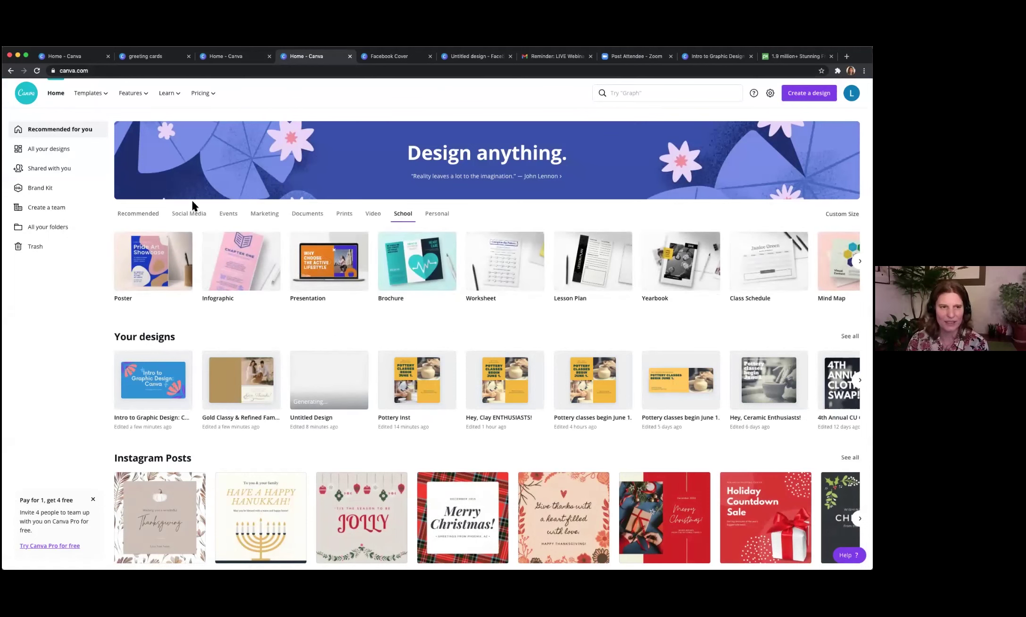
{"action": "mouse_move", "coordinate": [99, 98]}
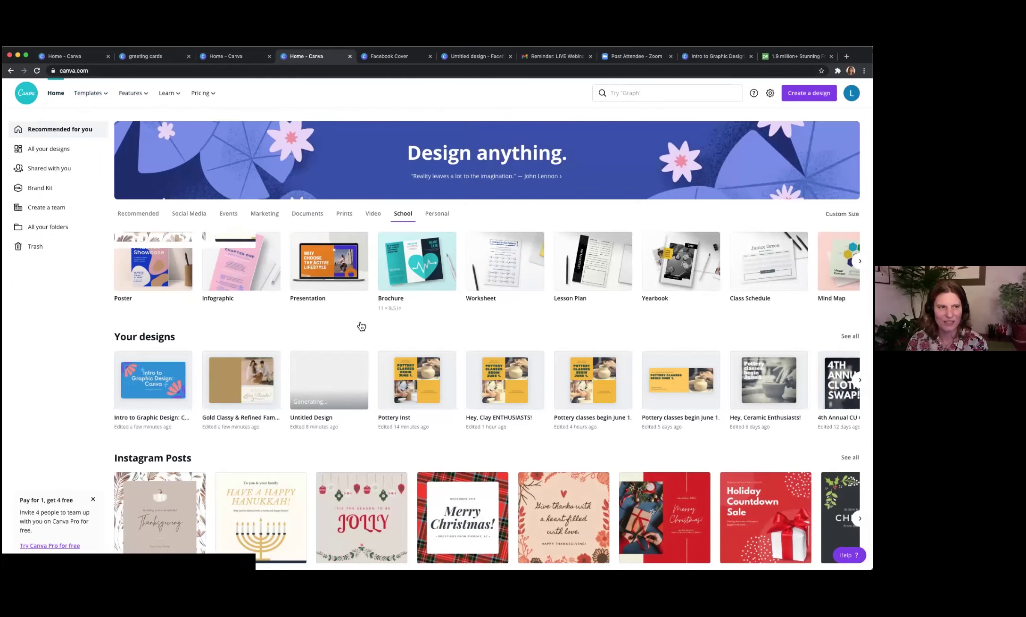
Search for the Presentation design type and look through its templates.
{"action": "left_click", "coordinate": [680, 95]}
{"action": "type", "text": "prese"}
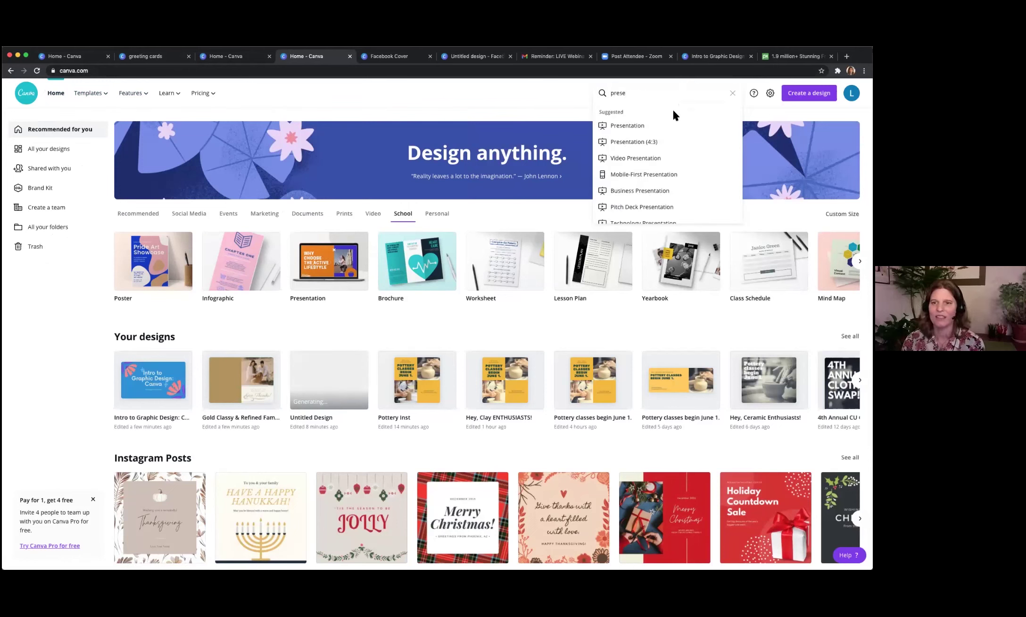
{"action": "left_click", "coordinate": [622, 127]}
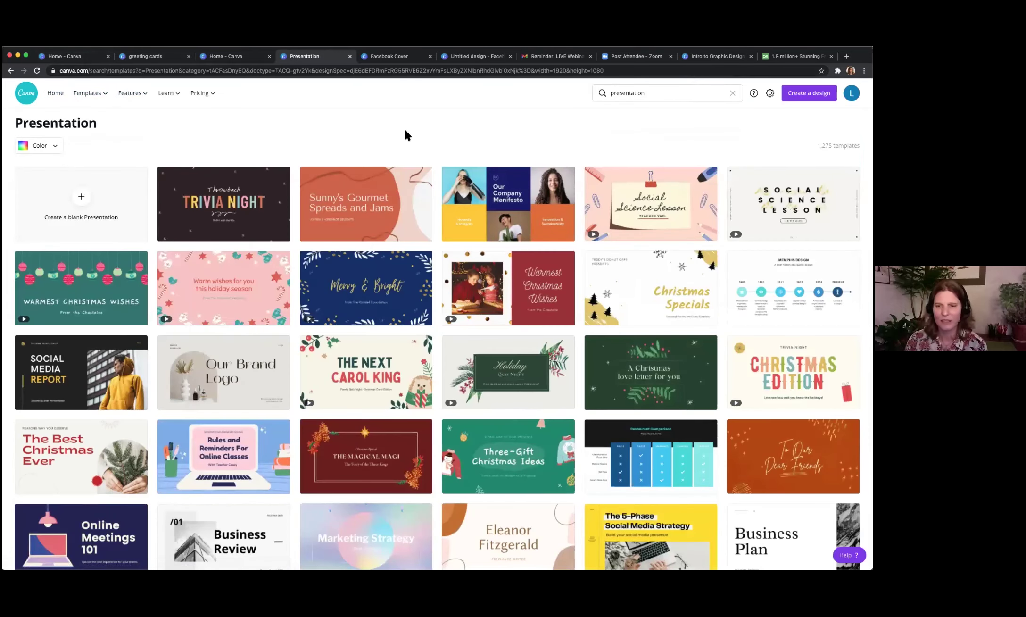
{"action": "scroll", "coordinate": [406, 141], "scroll_direction": "down", "scroll_amount": 2}
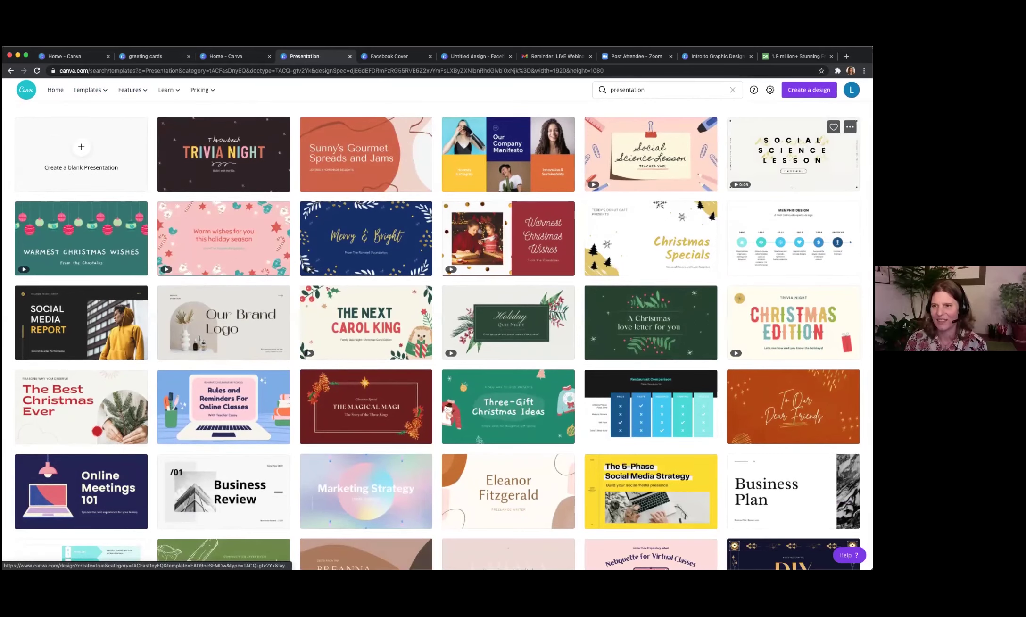
{"action": "scroll", "coordinate": [521, 472], "scroll_direction": "down", "scroll_amount": 2}
{"action": "scroll", "coordinate": [225, 122], "scroll_direction": "up", "scroll_amount": 4}
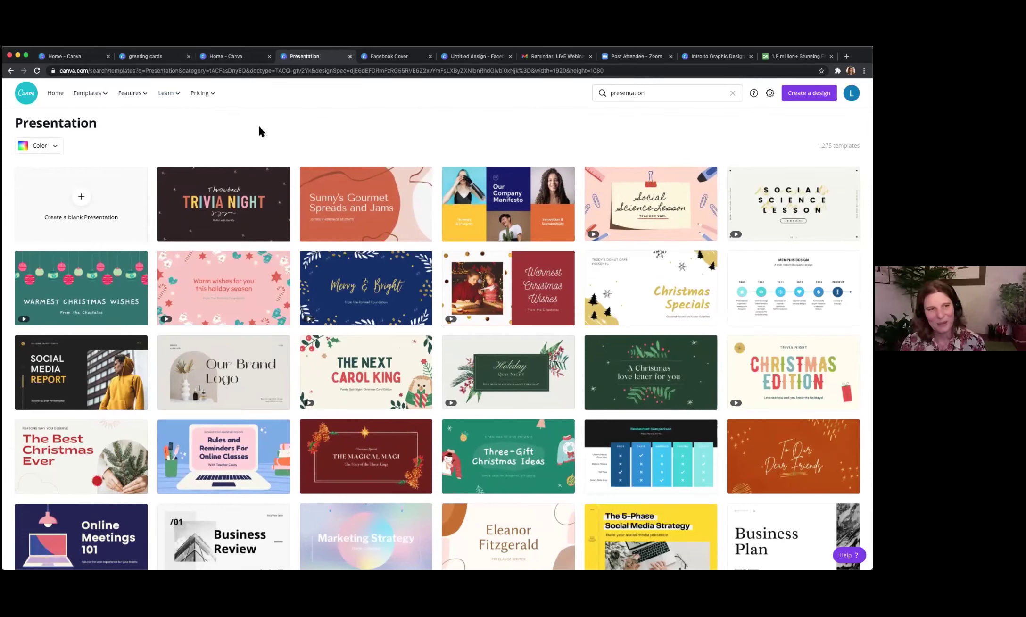
Return to the home page, open the Pro plan page and compare the Free and Pro offers.
{"action": "left_click", "coordinate": [56, 94]}
{"action": "mouse_move", "coordinate": [89, 94]}
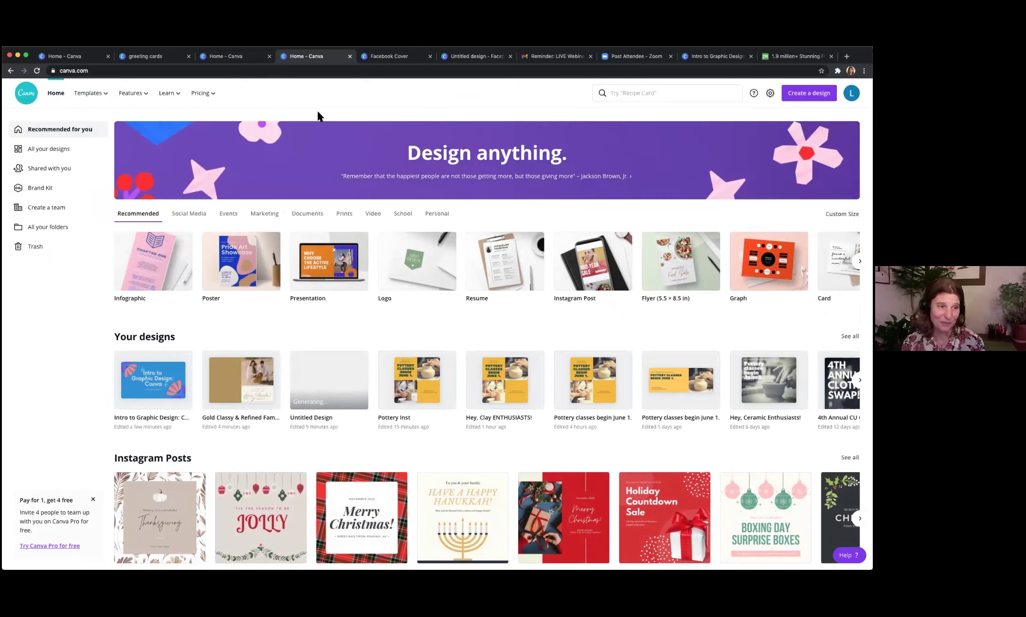
{"action": "mouse_move", "coordinate": [213, 96]}
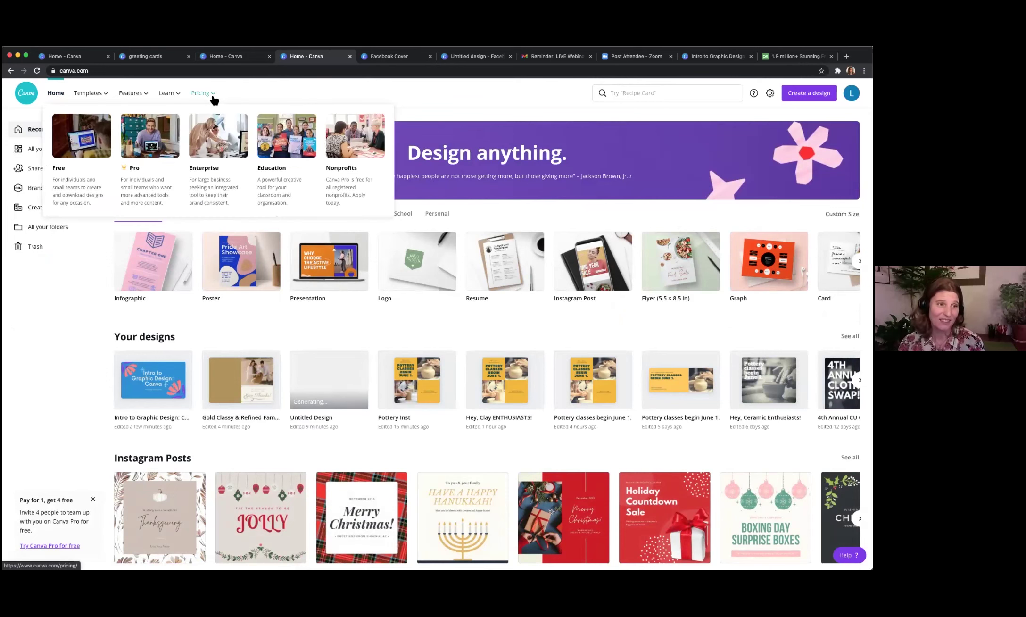
{"action": "left_click", "coordinate": [142, 158]}
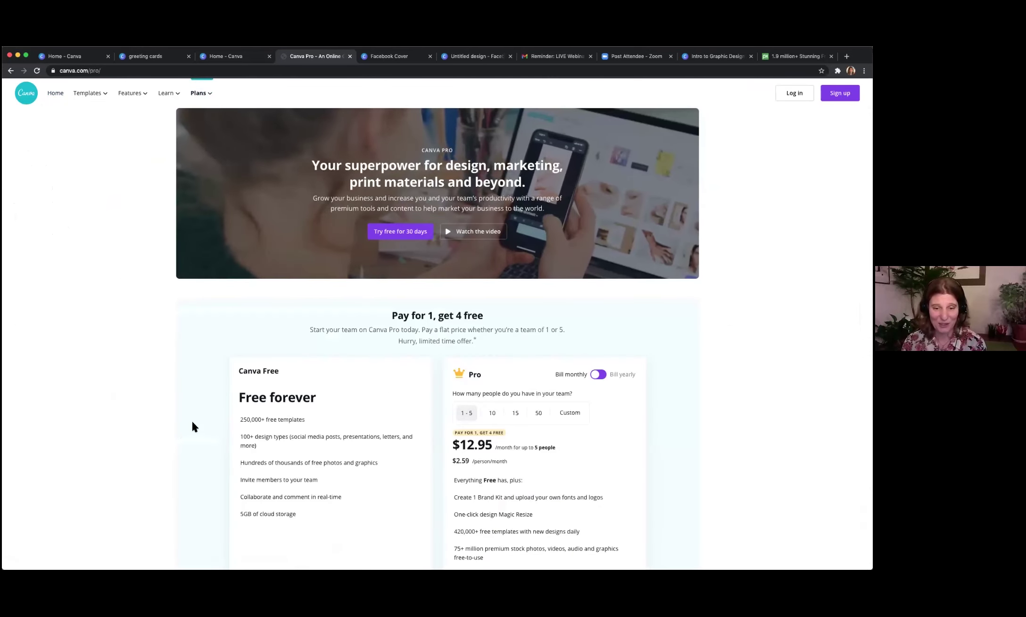
{"action": "scroll", "coordinate": [192, 420], "scroll_direction": "down", "scroll_amount": 3}
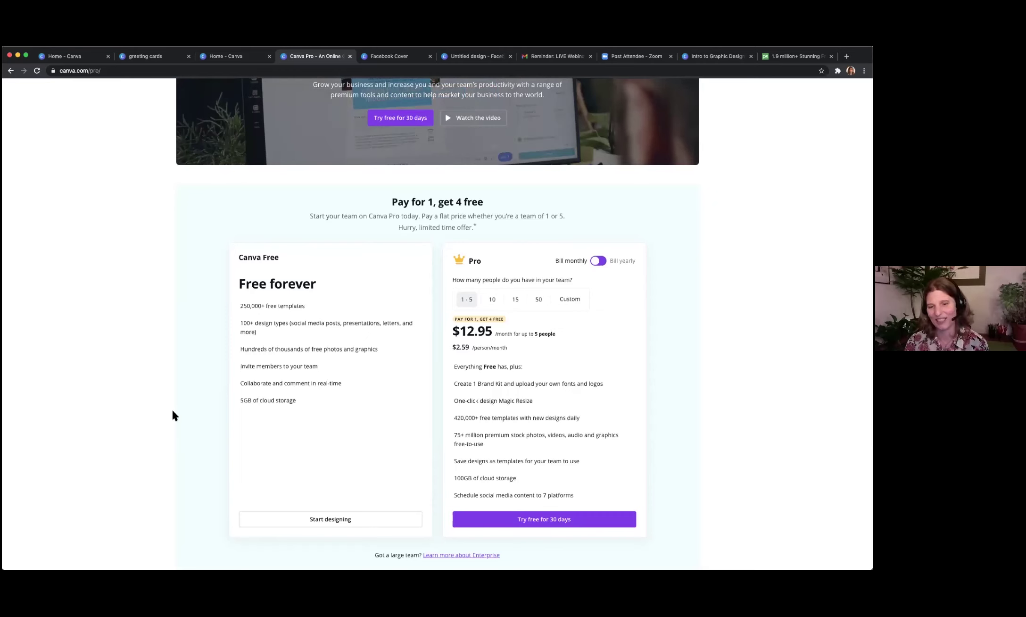
{"action": "scroll", "coordinate": [173, 415], "scroll_direction": "up", "scroll_amount": 3}
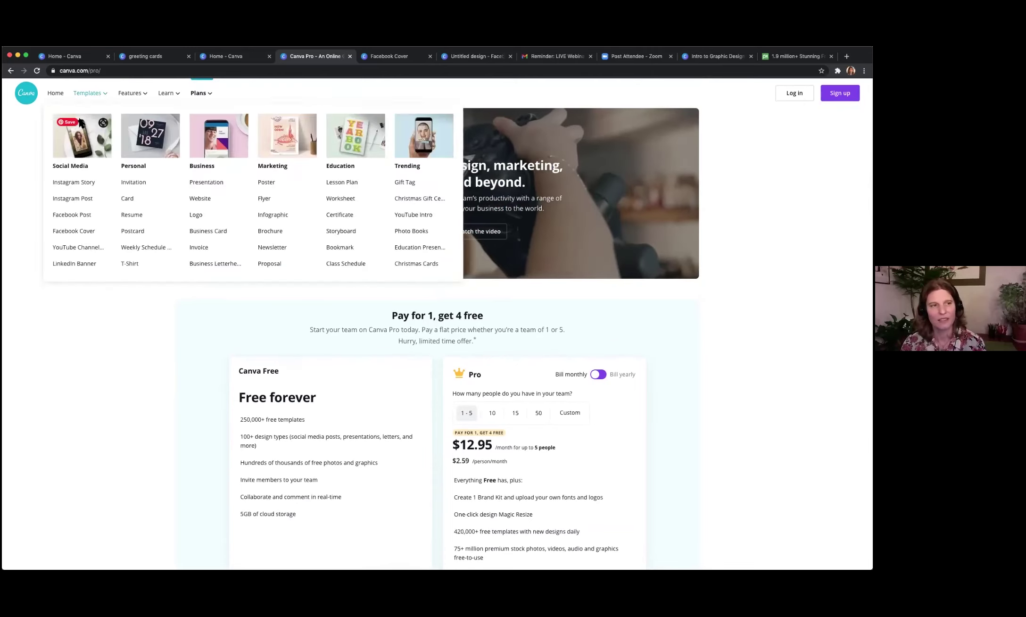
Open the "Hey, Ceramic Enthusiasts!" design from the home page and go back to the home page.
{"action": "left_click", "coordinate": [53, 94]}
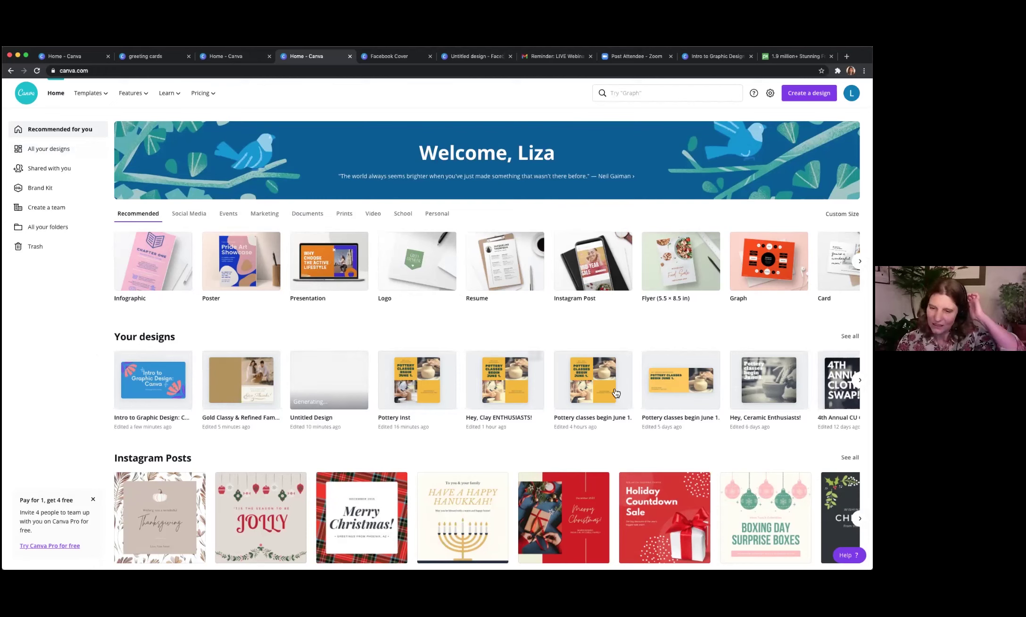
{"action": "left_click", "coordinate": [768, 380]}
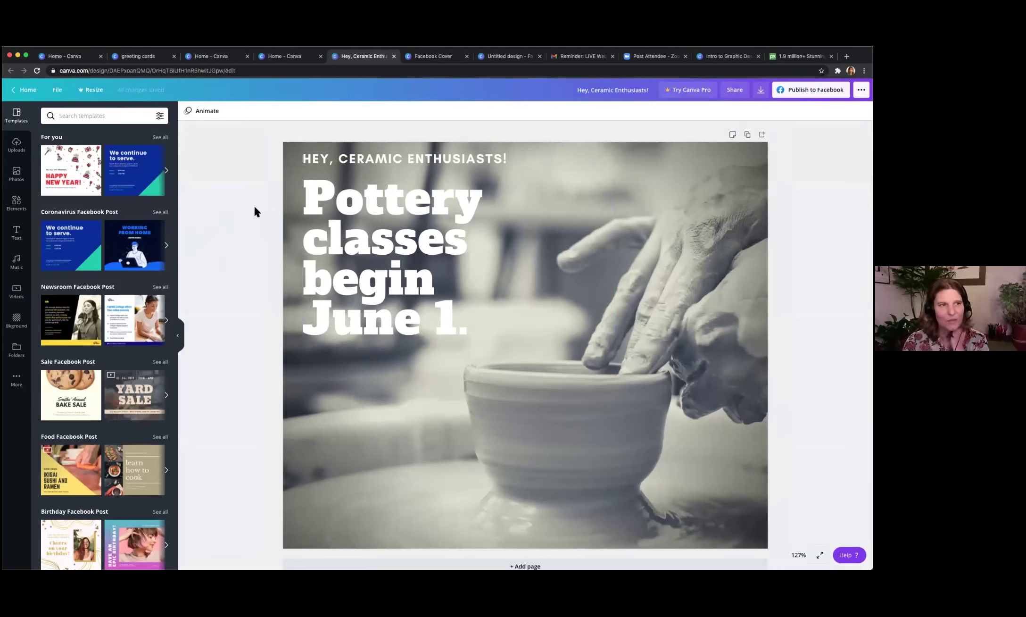
{"action": "left_click", "coordinate": [27, 91]}
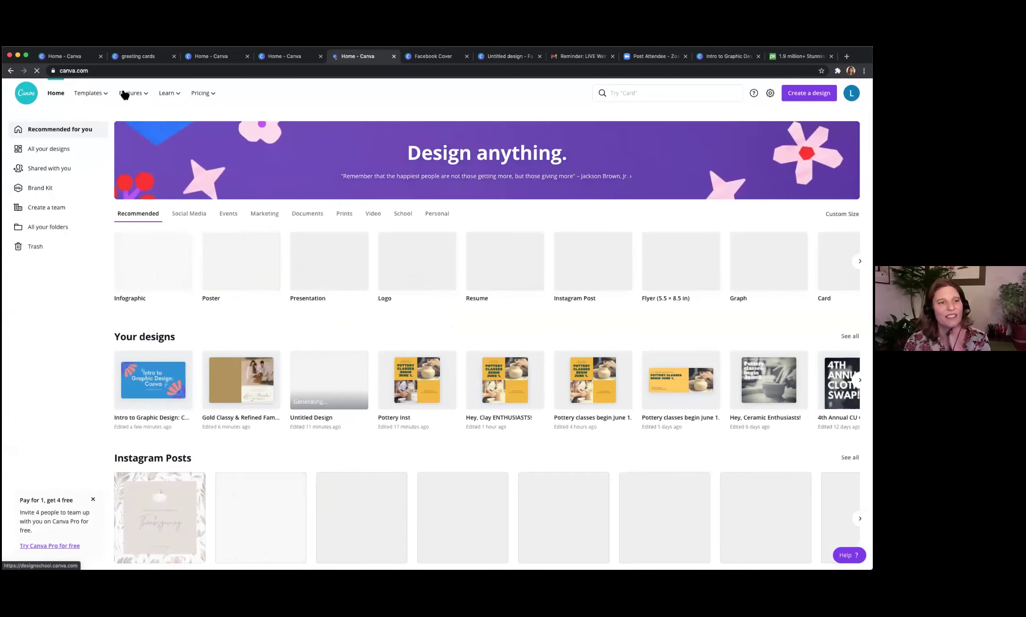
Browse the Social Media icons among the site's features and show the details of the dark blue antenna icon.
{"action": "mouse_move", "coordinate": [123, 95]}
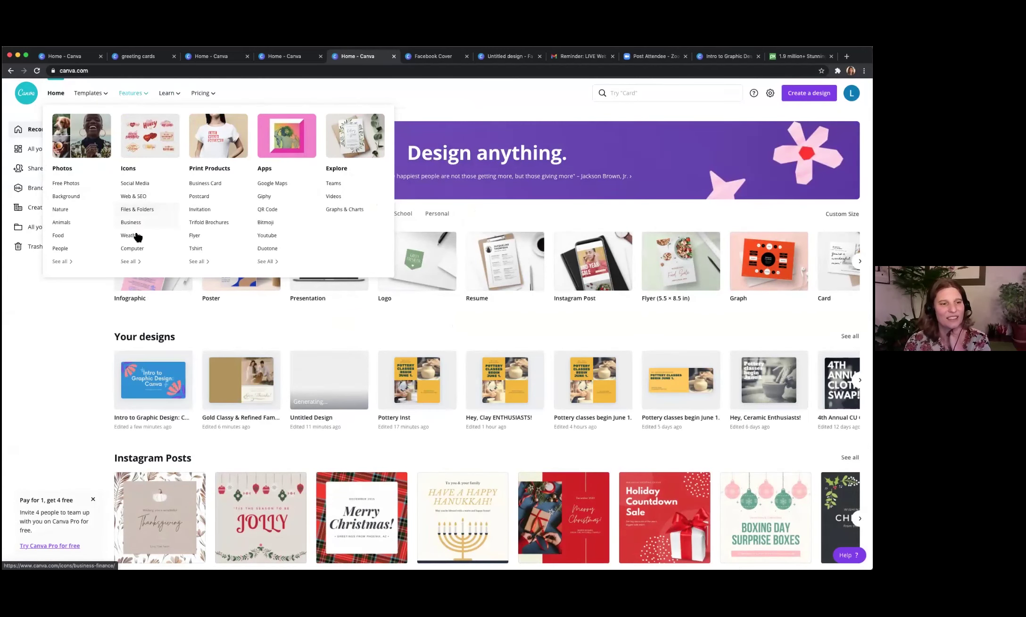
{"action": "left_click", "coordinate": [141, 190]}
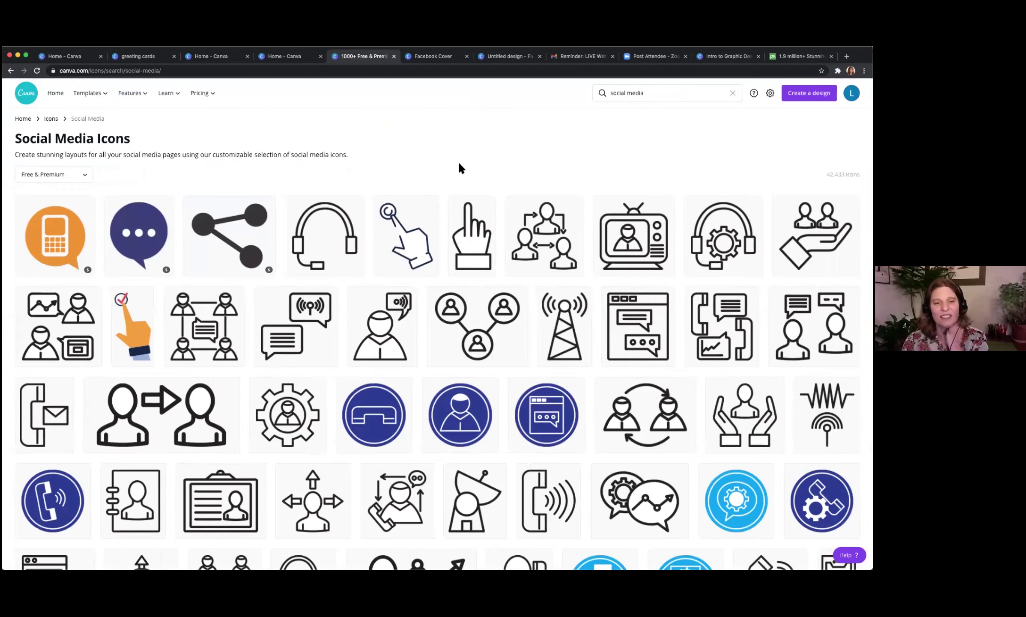
{"action": "scroll", "coordinate": [458, 162], "scroll_direction": "down", "scroll_amount": 3}
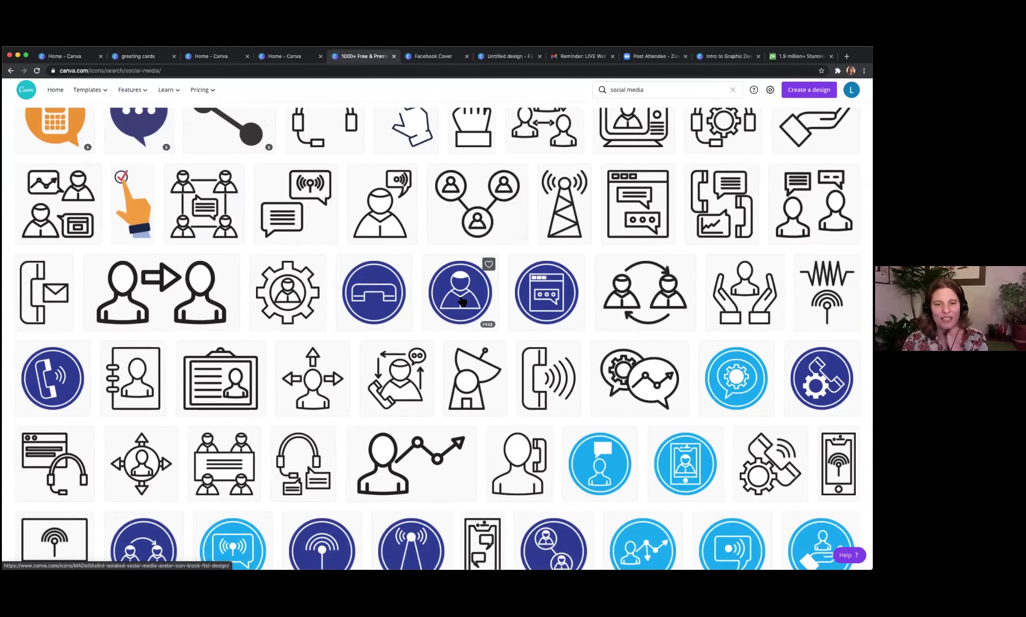
{"action": "scroll", "coordinate": [410, 302], "scroll_direction": "down", "scroll_amount": 6}
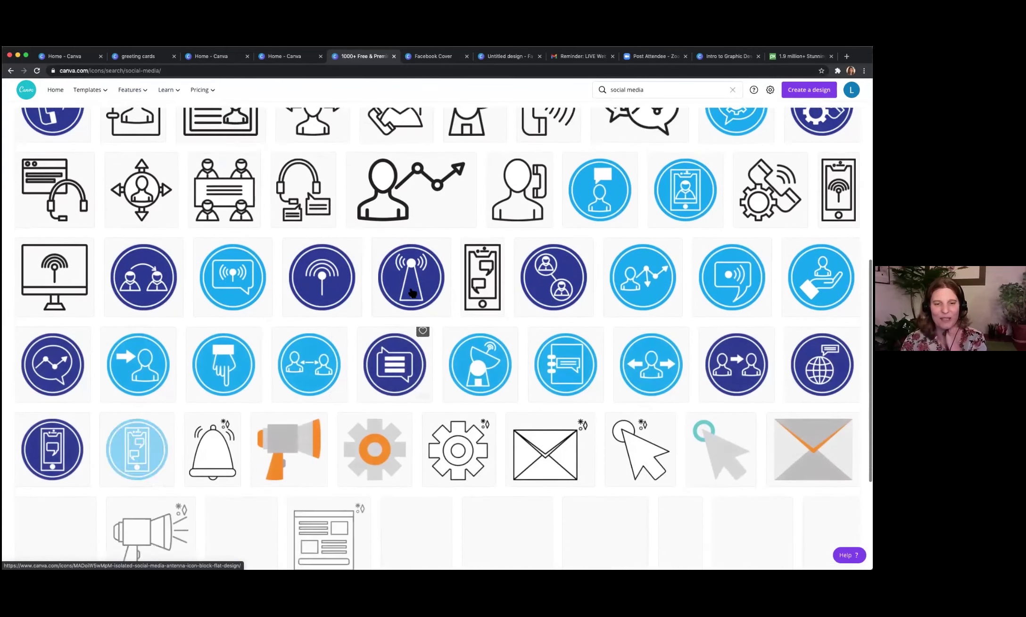
{"action": "scroll", "coordinate": [413, 293], "scroll_direction": "down", "scroll_amount": 1}
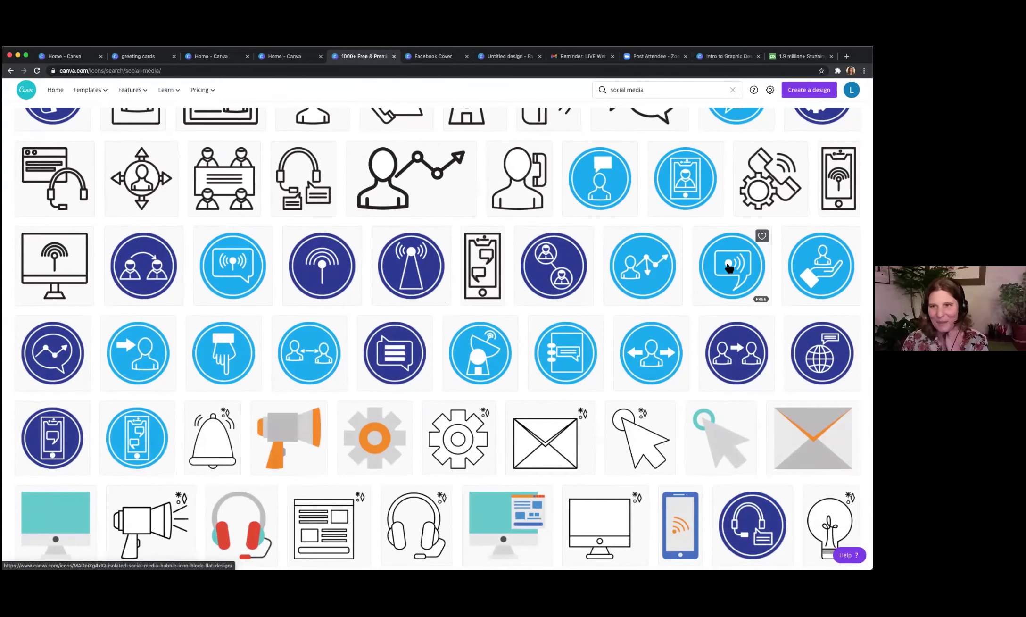
{"action": "left_click", "coordinate": [391, 263]}
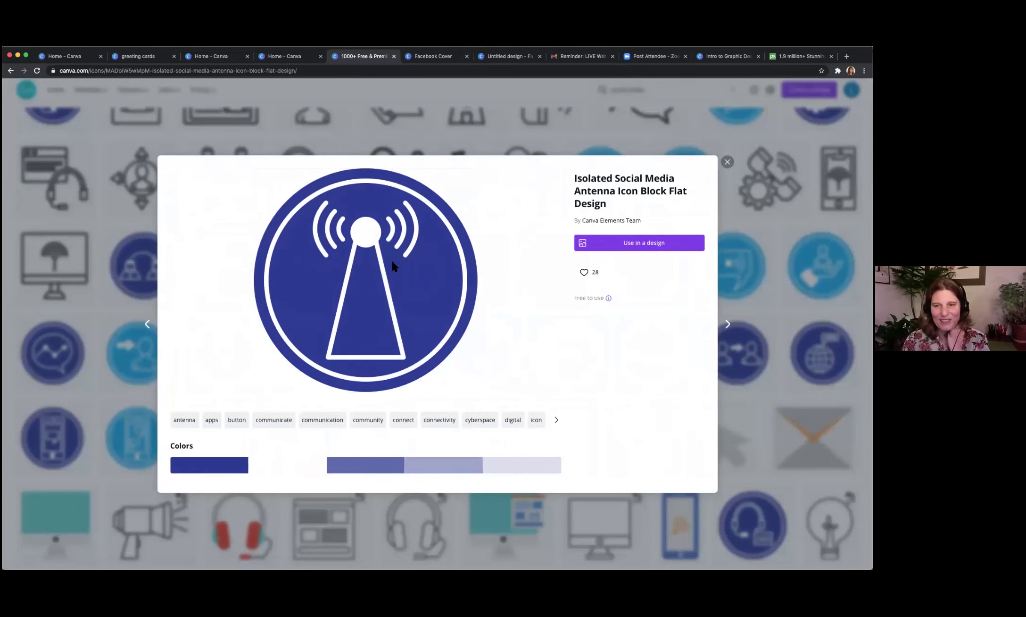
Use the antenna icon in a new Video Presentation design.
{"action": "left_click", "coordinate": [648, 248]}
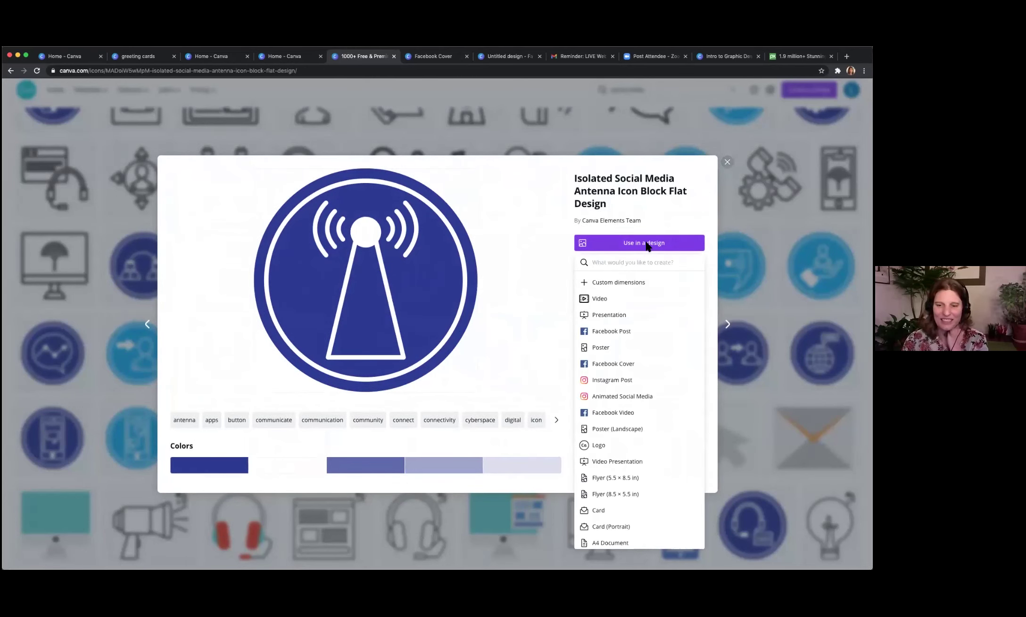
{"action": "left_click", "coordinate": [617, 461]}
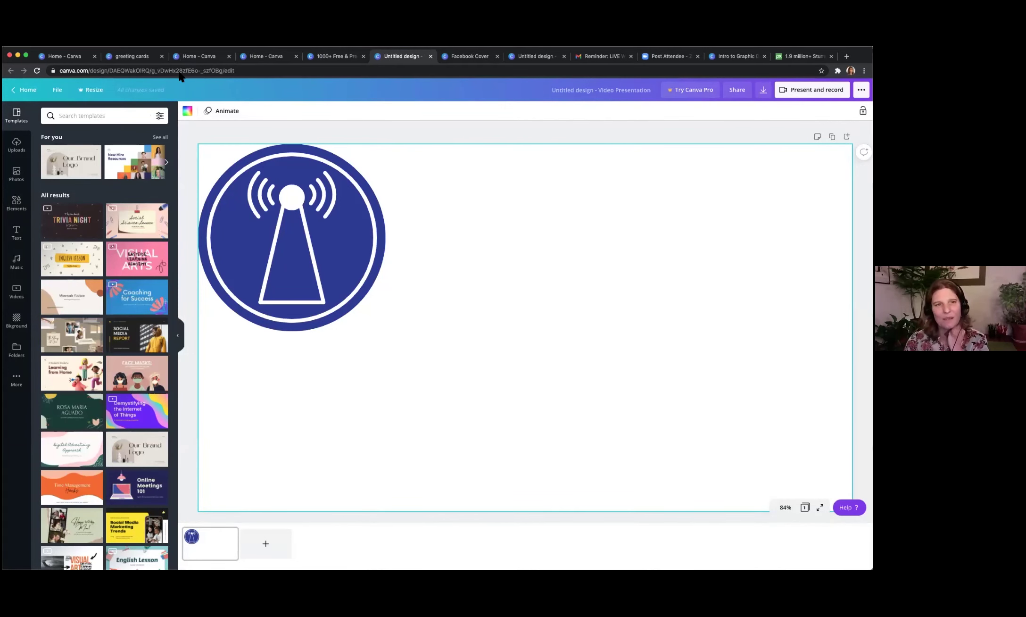
Return to the home page and open the "Hey, Ceramic Enthusiasts!" design.
{"action": "left_click", "coordinate": [265, 58]}
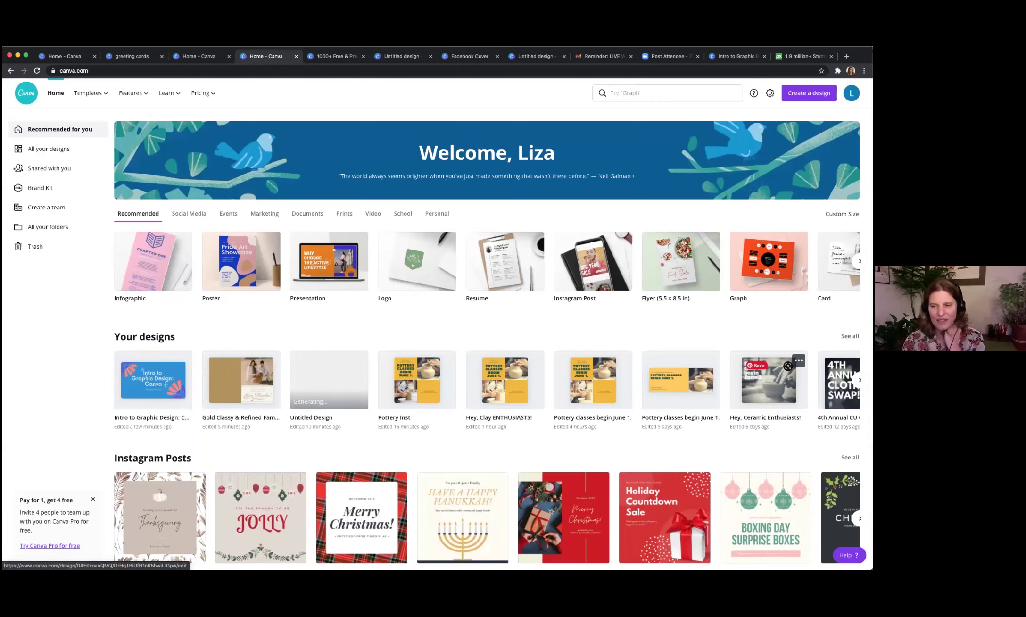
{"action": "left_click", "coordinate": [786, 367]}
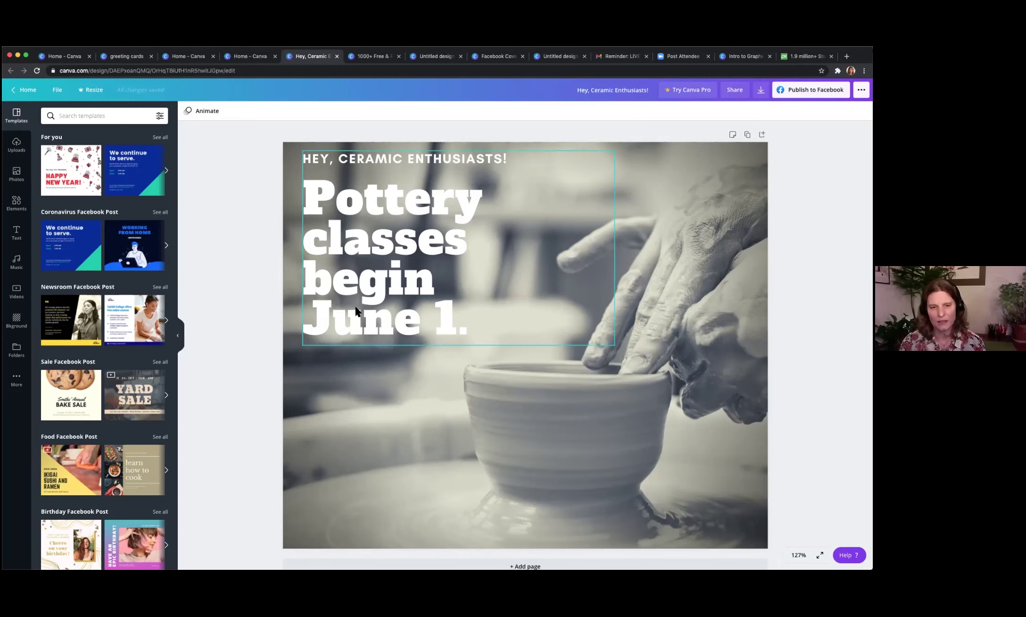
Try purple as the text color of the "Pottery classes begin June 1." headline and set it back to white.
{"action": "left_click", "coordinate": [349, 316]}
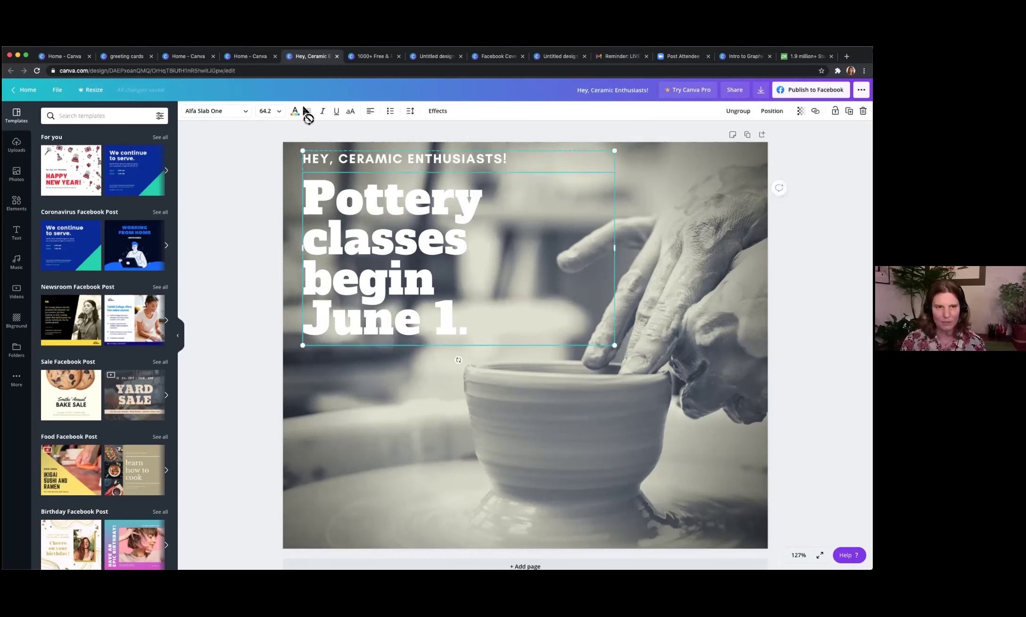
{"action": "left_click", "coordinate": [295, 111]}
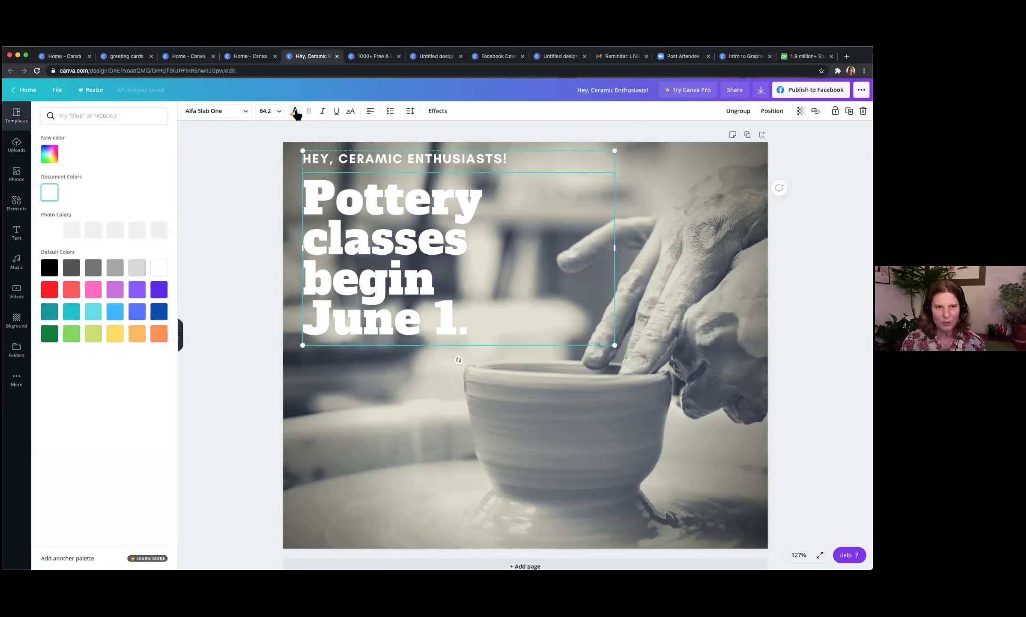
{"action": "left_click", "coordinate": [50, 292]}
{"action": "left_click", "coordinate": [137, 292]}
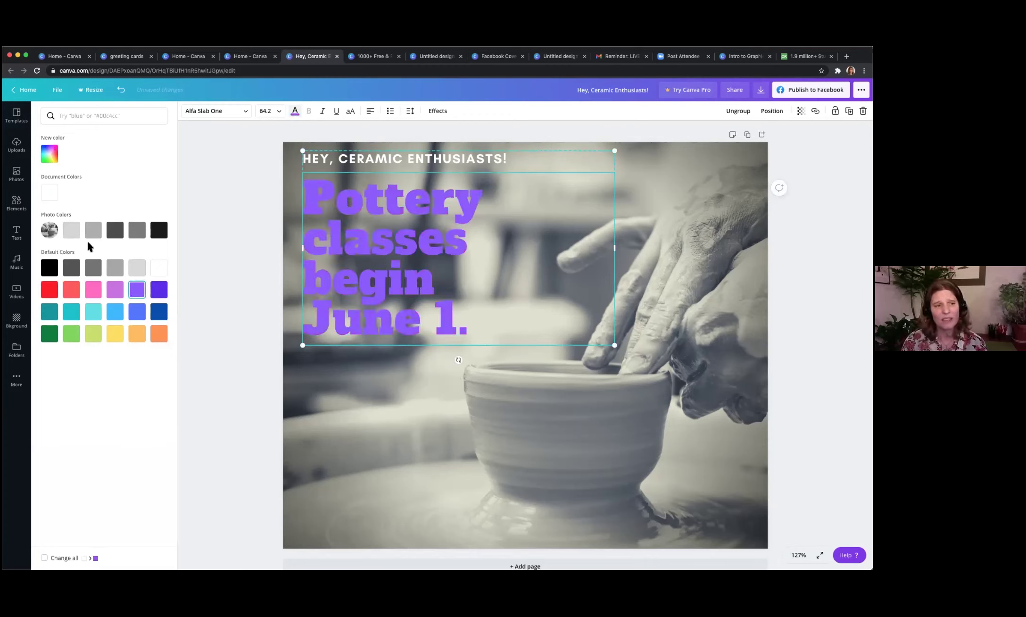
{"action": "left_click", "coordinate": [156, 269]}
{"action": "key", "text": "Escape"}
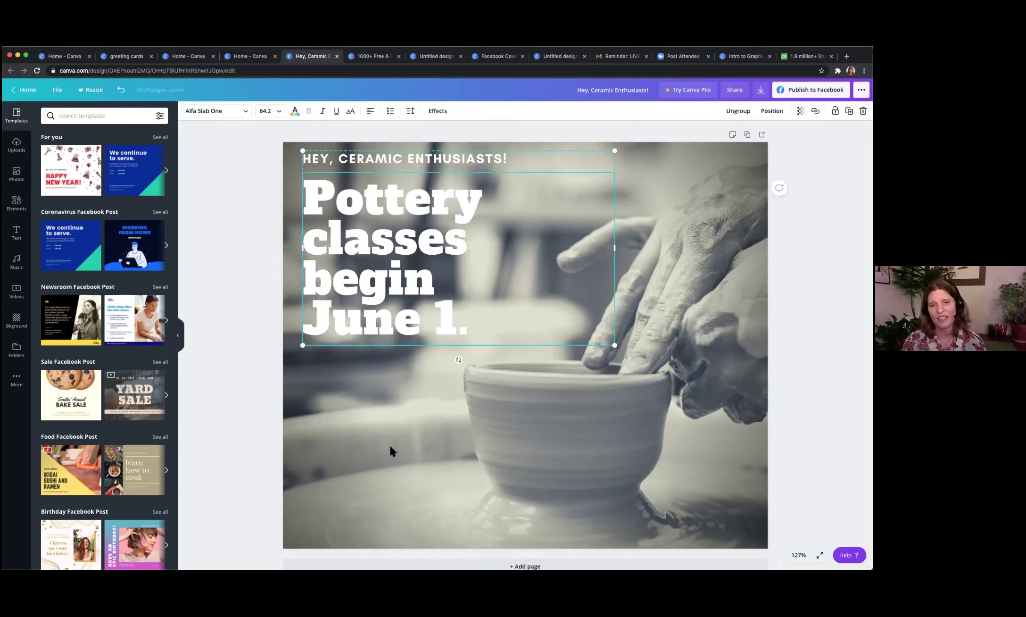
Replace the background photo with the uploaded image of rows of clay pots, and replace that with the uploaded image of hands shaping a pot.
{"action": "left_click", "coordinate": [338, 497]}
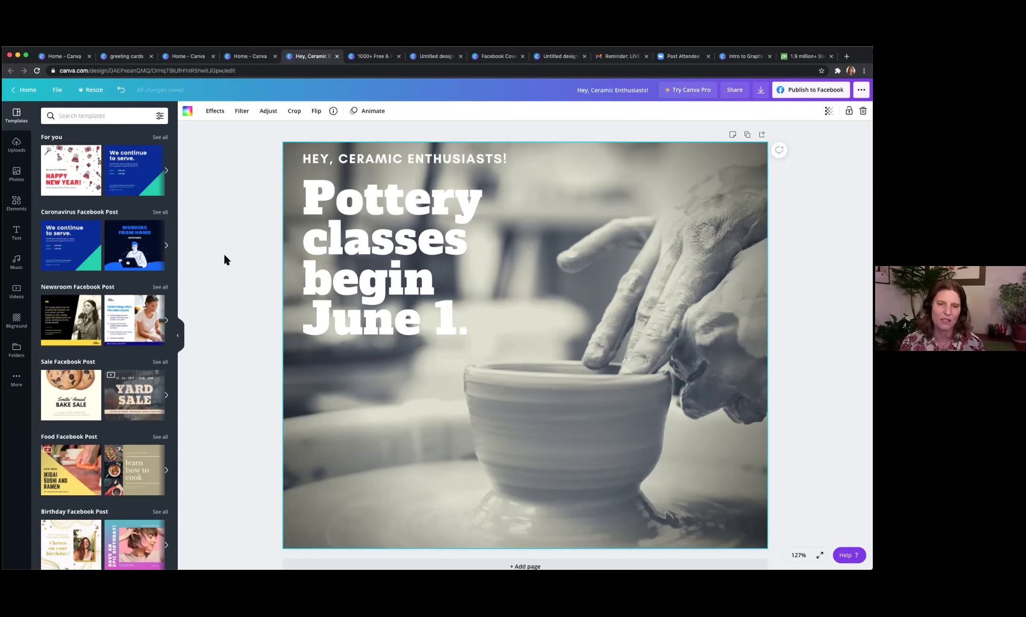
{"action": "left_click", "coordinate": [16, 175]}
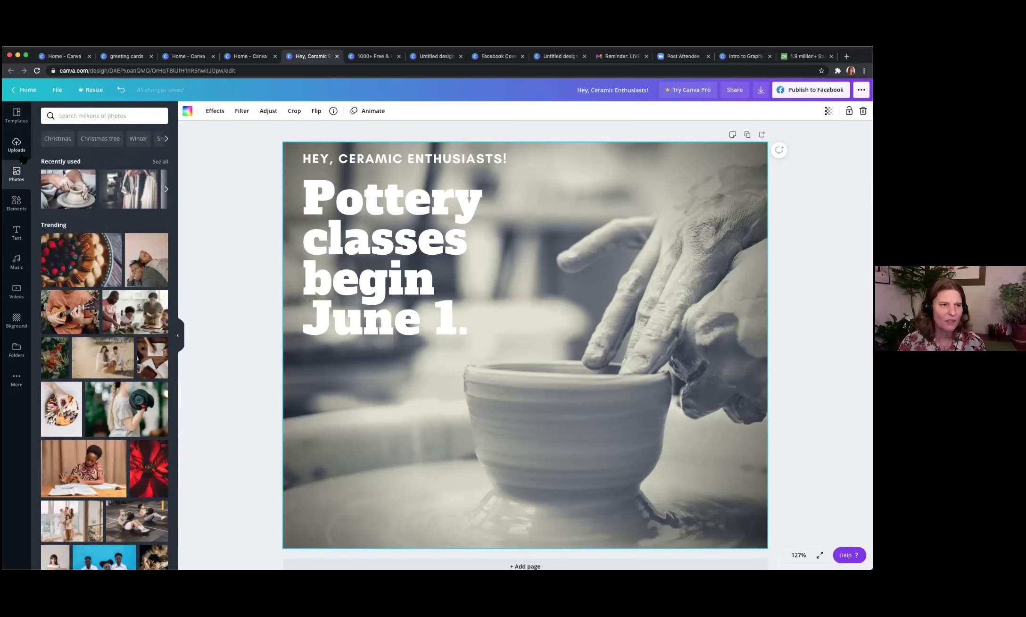
{"action": "left_click", "coordinate": [17, 144]}
{"action": "left_click_drag", "start_coordinate": [62, 223], "coordinate": [298, 161]}
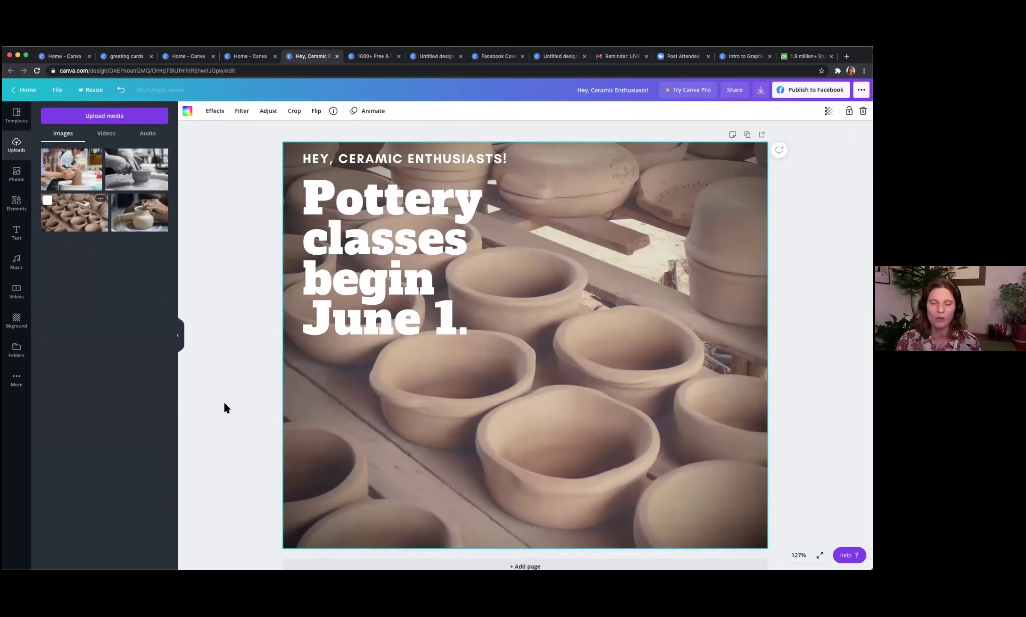
{"action": "left_click_drag", "start_coordinate": [152, 231], "coordinate": [287, 163]}
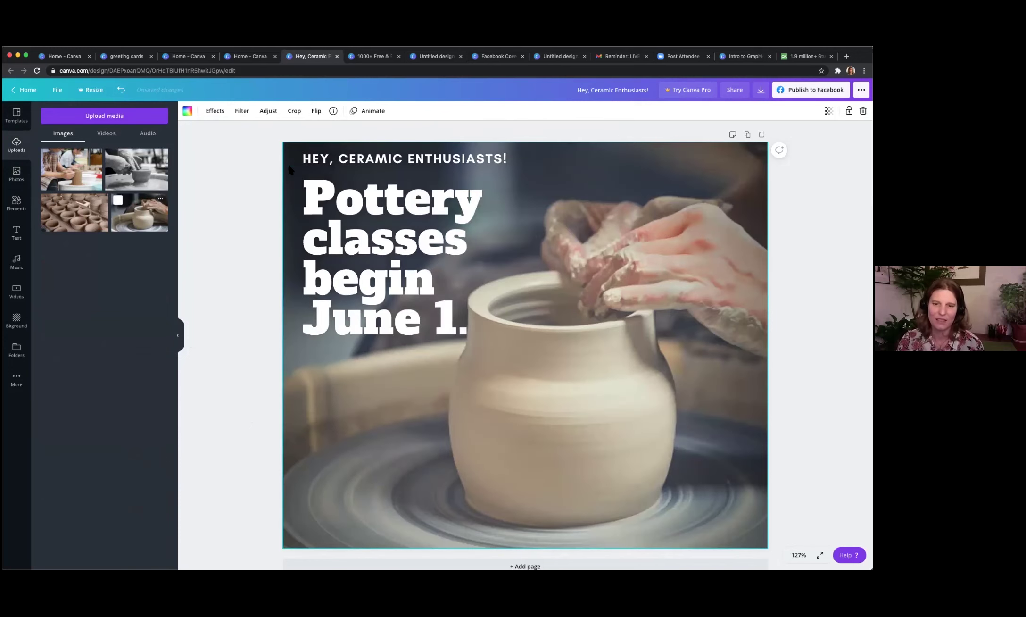
Shift the background photo to the right within its frame so the pot sits clear of the headline, and leave the design for the home page.
{"action": "double_click", "coordinate": [525, 435]}
{"action": "left_click_drag", "start_coordinate": [559, 446], "coordinate": [618, 451]}
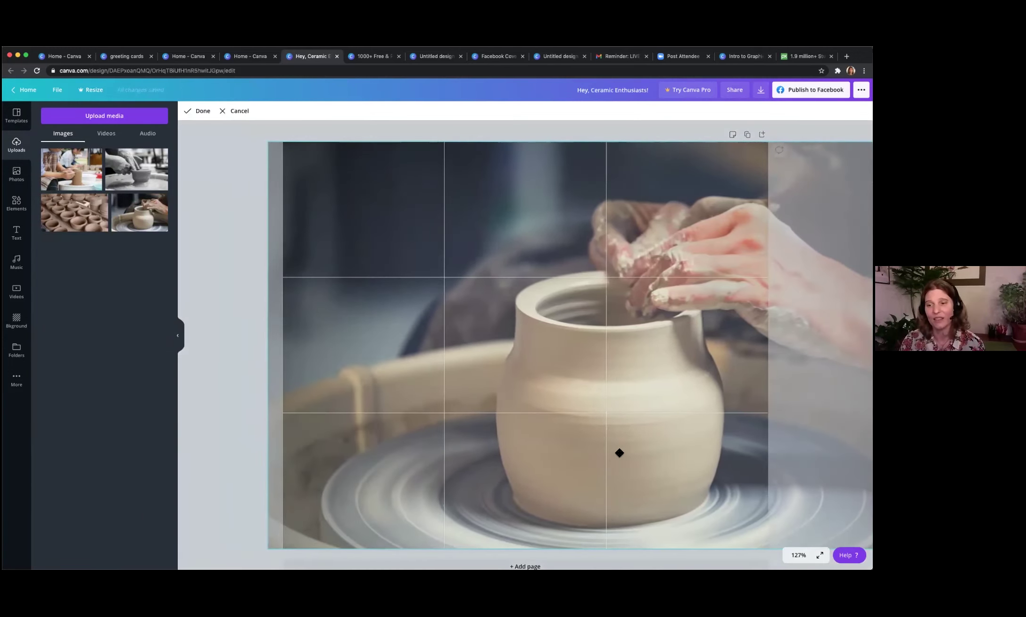
{"action": "left_click", "coordinate": [216, 408]}
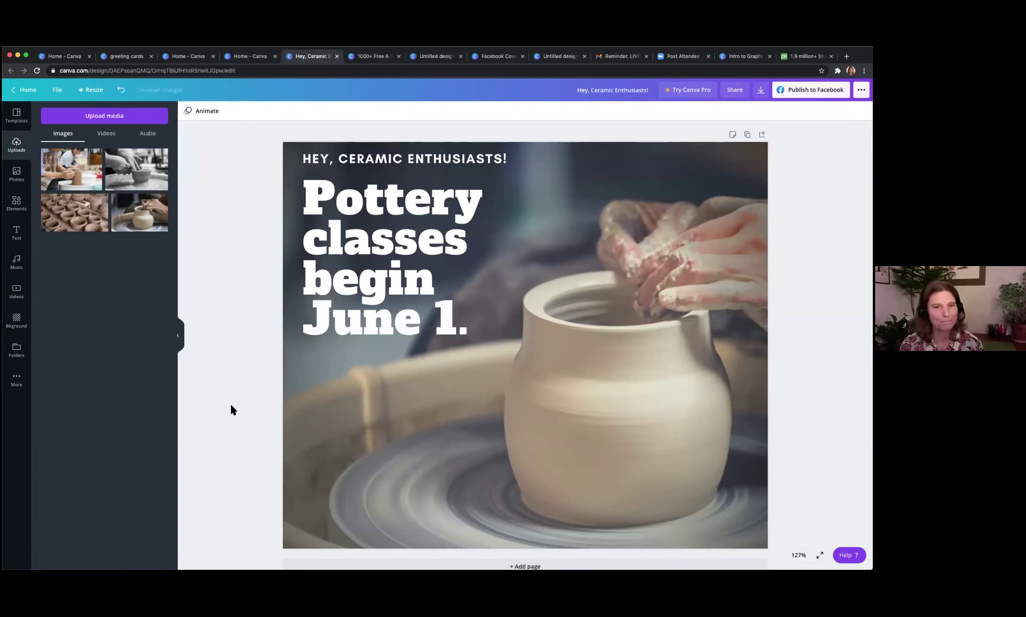
{"action": "left_click", "coordinate": [33, 94]}
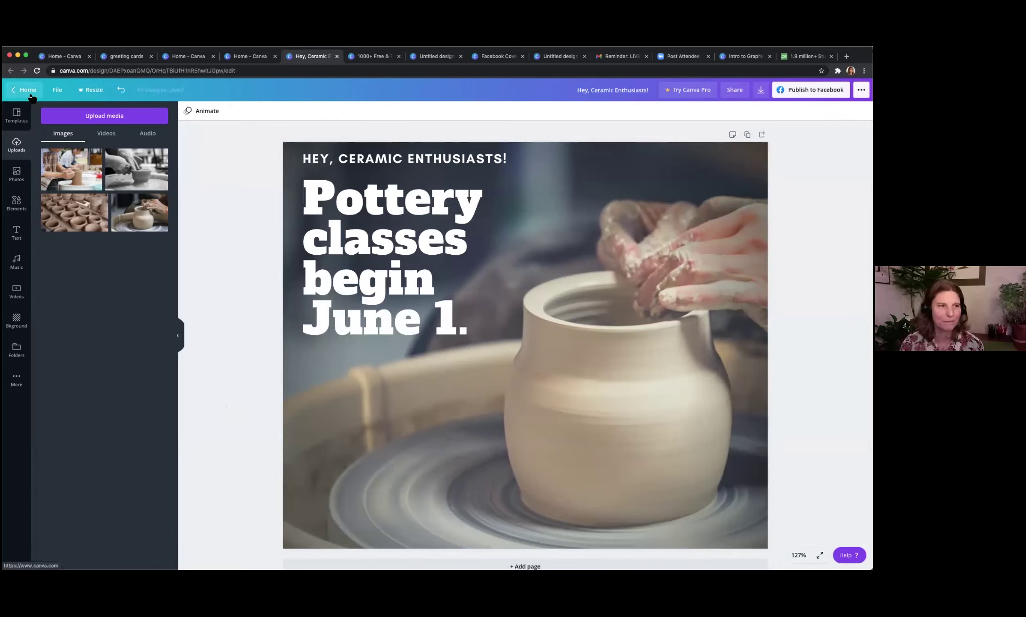